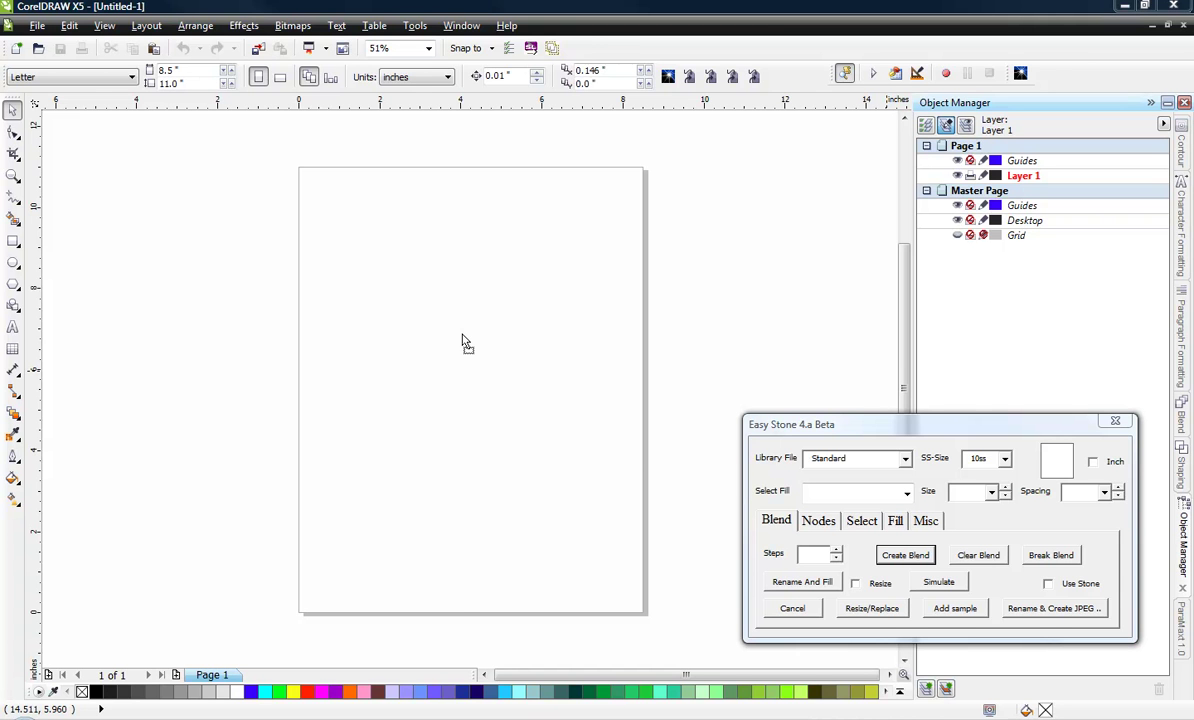
Step: Paste the St. Cloud Rox logo bitmap and move it to the left of the page
key("ctrl+v")
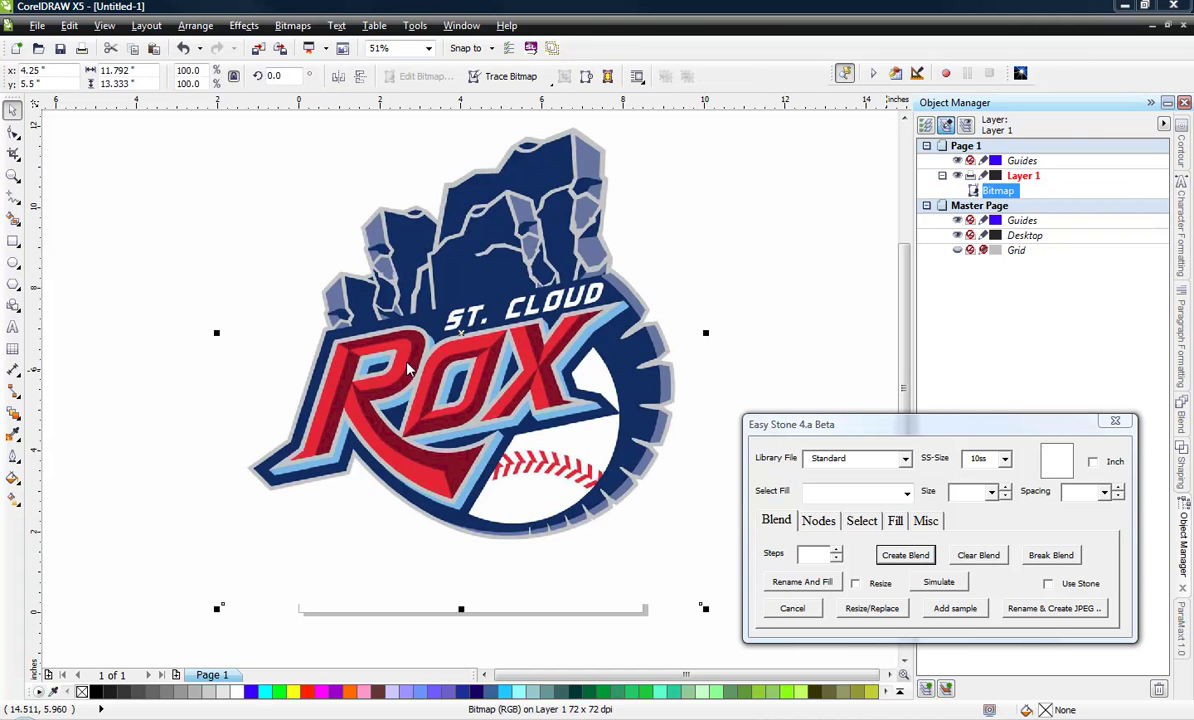
scroll(543, 338, "down", 2)
left_click_drag(378, 387, 310, 393)
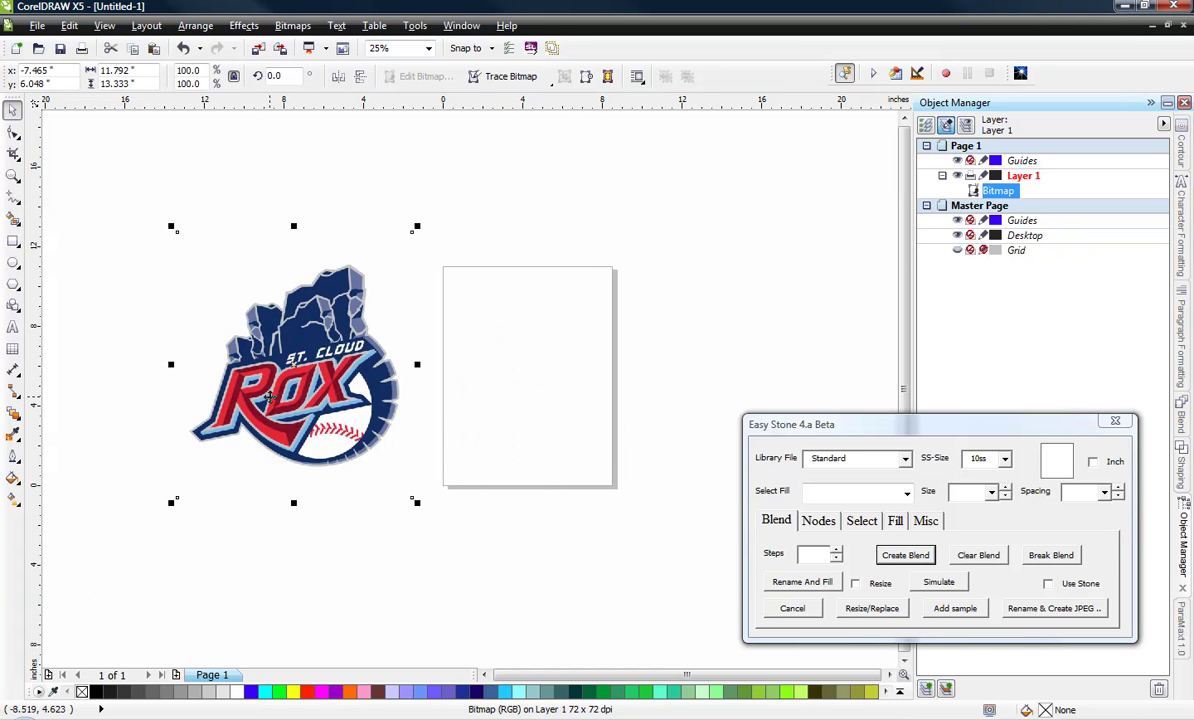
scroll(303, 394, "up", 1)
scroll(337, 380, "down", 1)
scroll(340, 404, "up", 1)
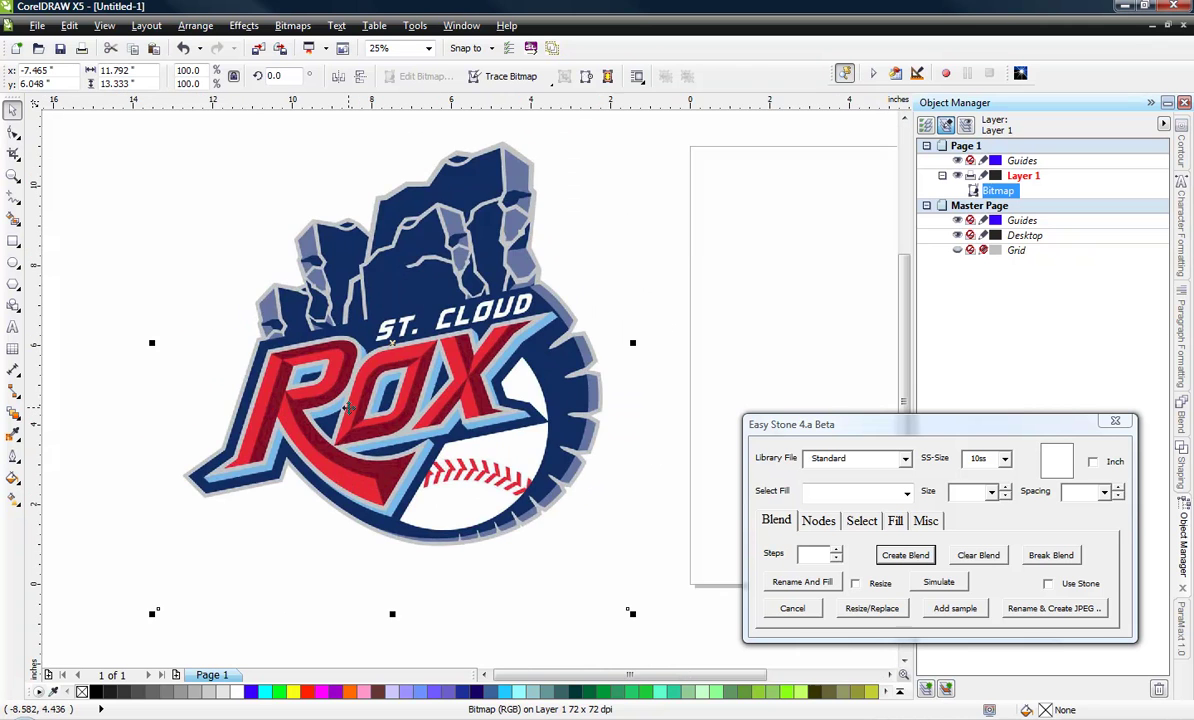
scroll(346, 406, "down", 1)
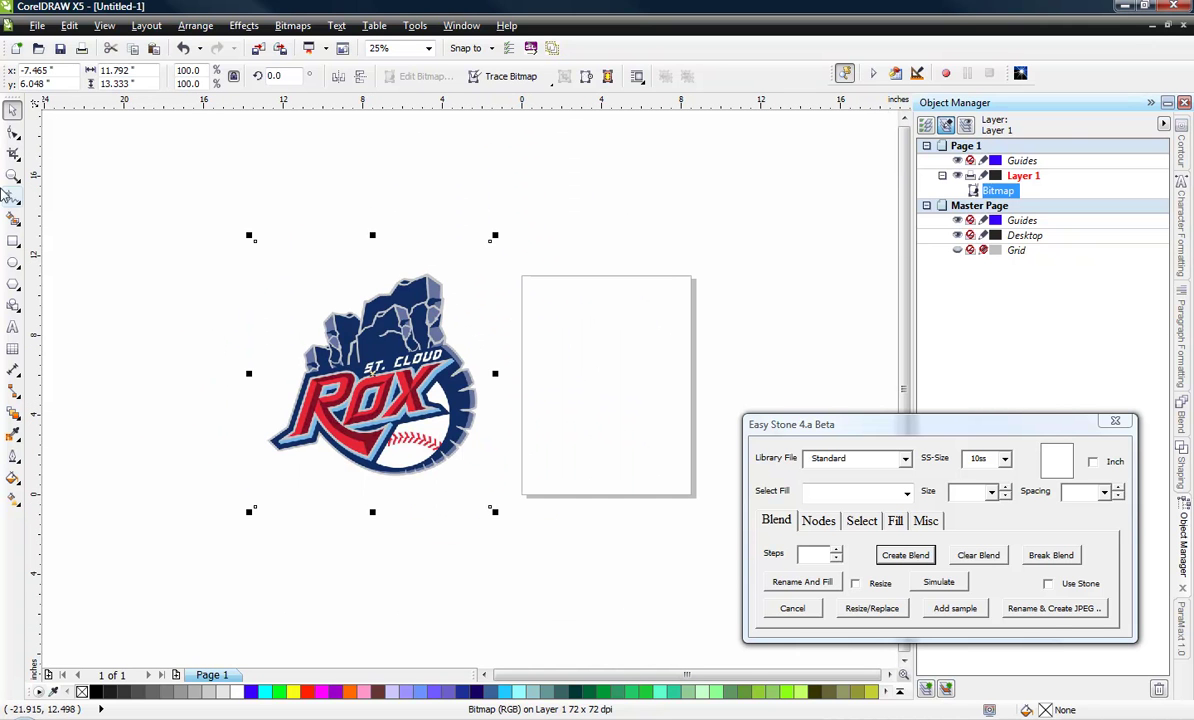
Step: Crop the logo bitmap's right side by dragging its corner nodes with the Shape tool
left_click(13, 134)
left_click_drag(200, 243, 298, 494)
scroll(275, 528, "up", 1)
scroll(422, 375, "down", 1)
left_click_drag(632, 163, 540, 451)
scroll(506, 345, "up", 1)
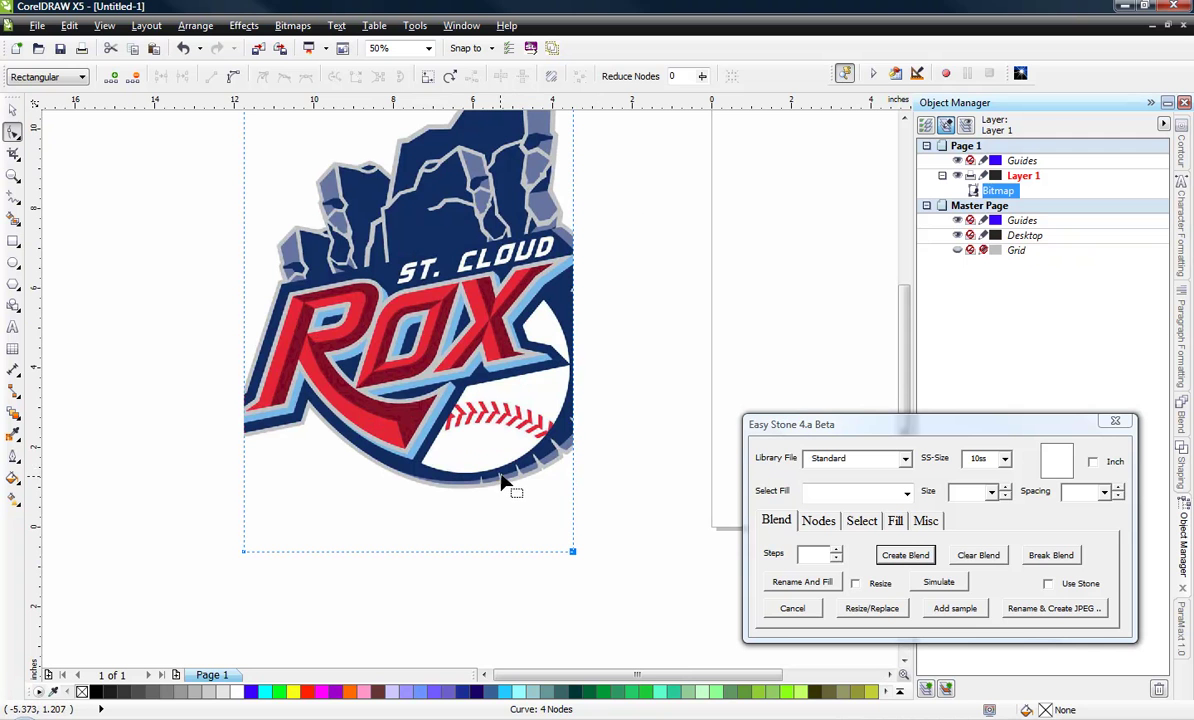
Step: Scale the logo bitmap to 10 inches wide
left_click(13, 109)
left_click(137, 287)
left_click(345, 326)
double_click(131, 70)
type("10.0 \"")
key("Return")
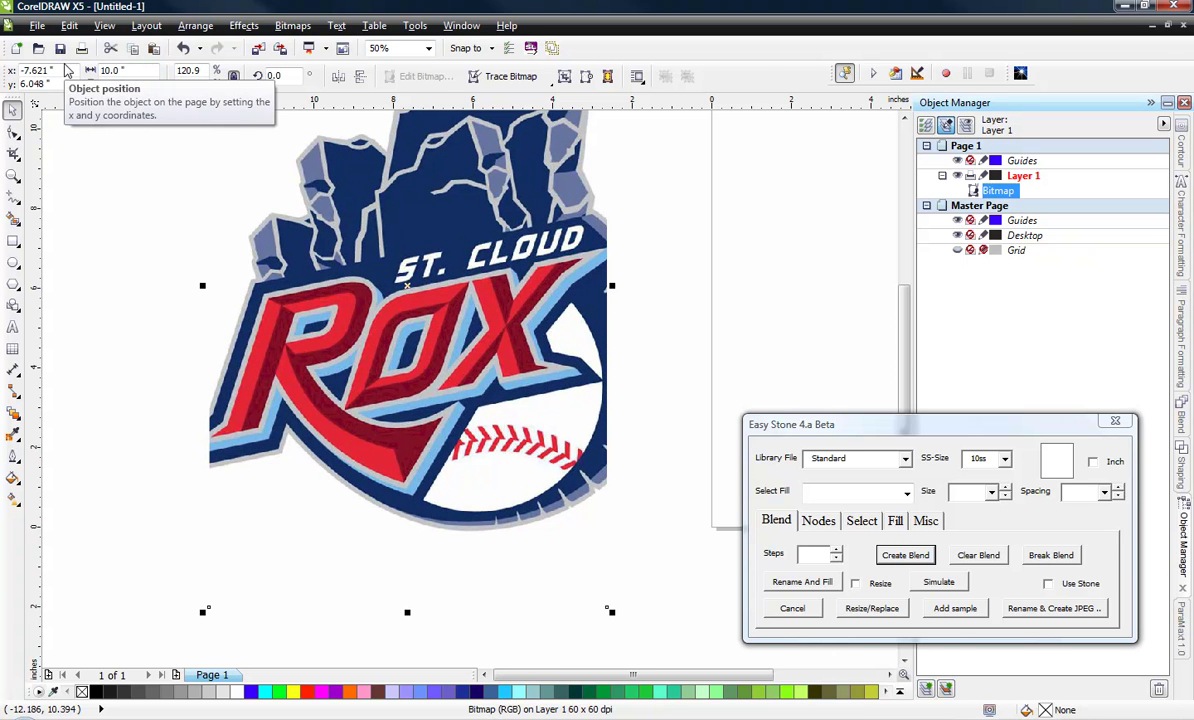
Step: Deselect the logo and reposition the Easy Stone dialog
left_click(146, 195)
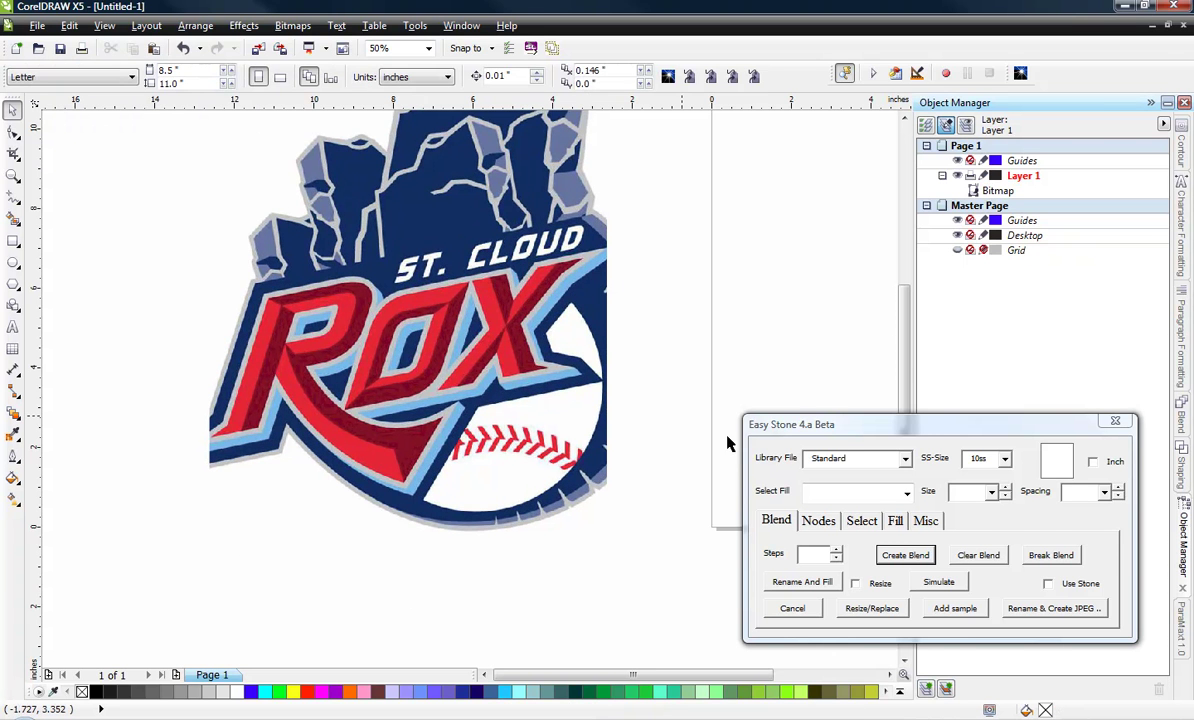
mouse_move(847, 429)
left_mouse_down()
mouse_move(855, 506)
mouse_move(850, 428)
left_mouse_up()
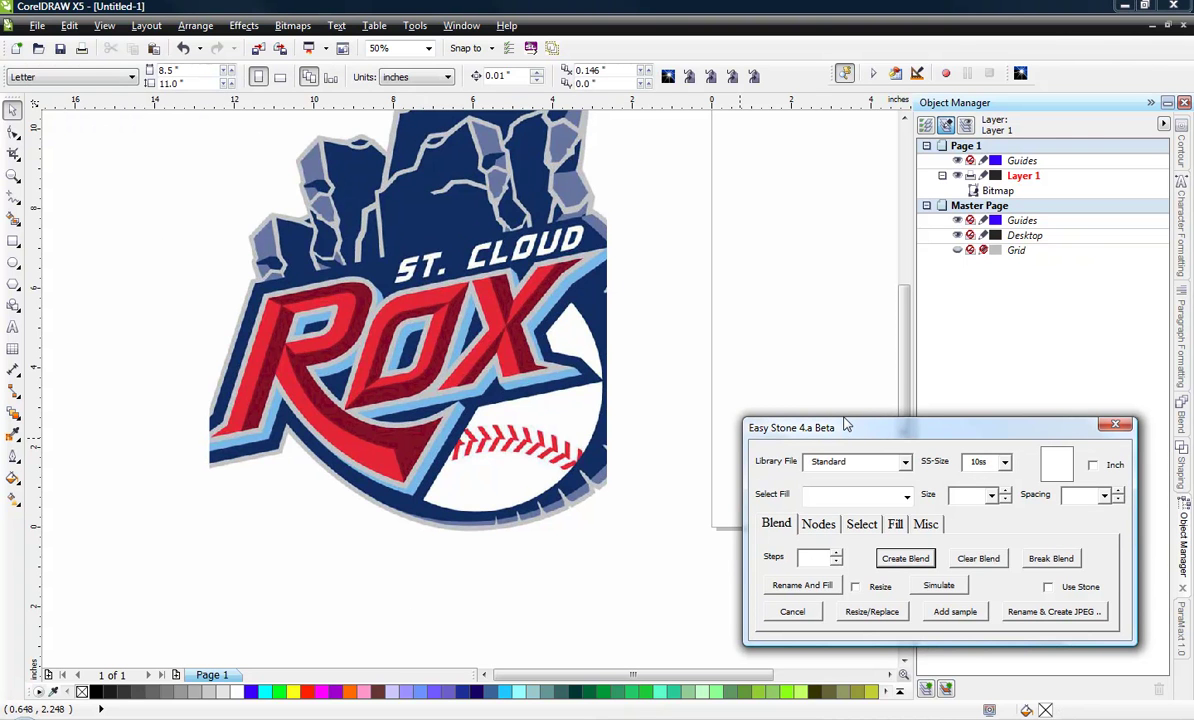
left_click(698, 336)
scroll(685, 336, "down", 1)
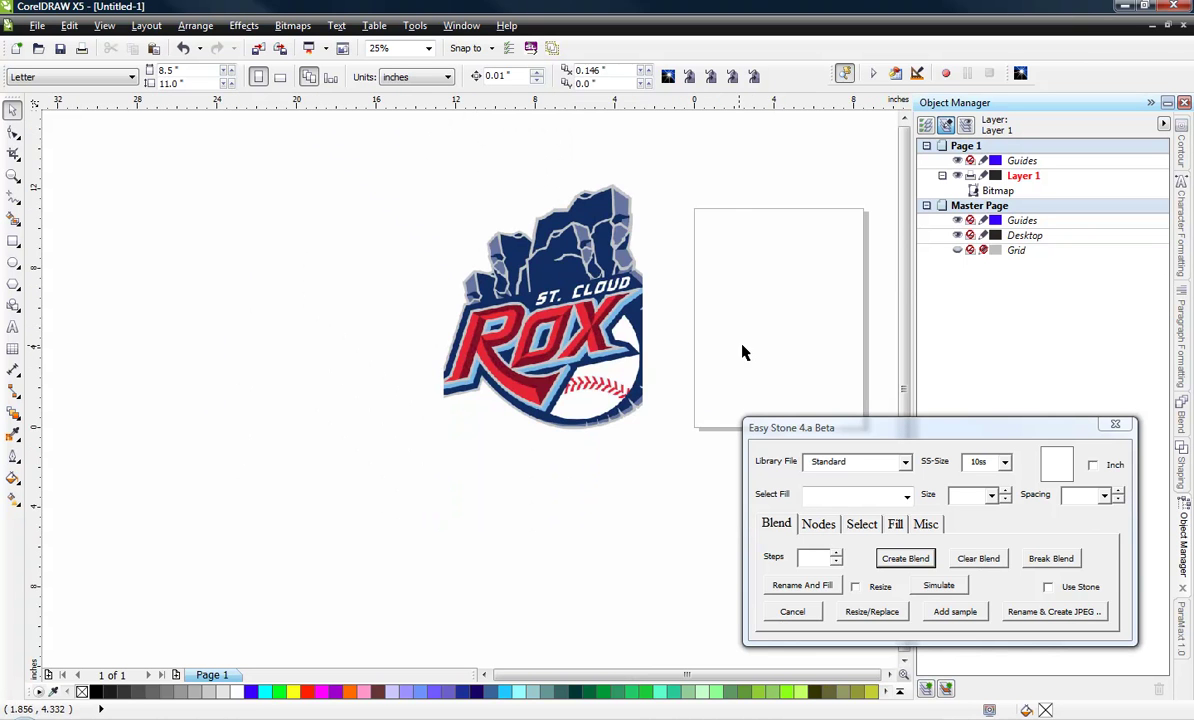
scroll(705, 333, "up", 1)
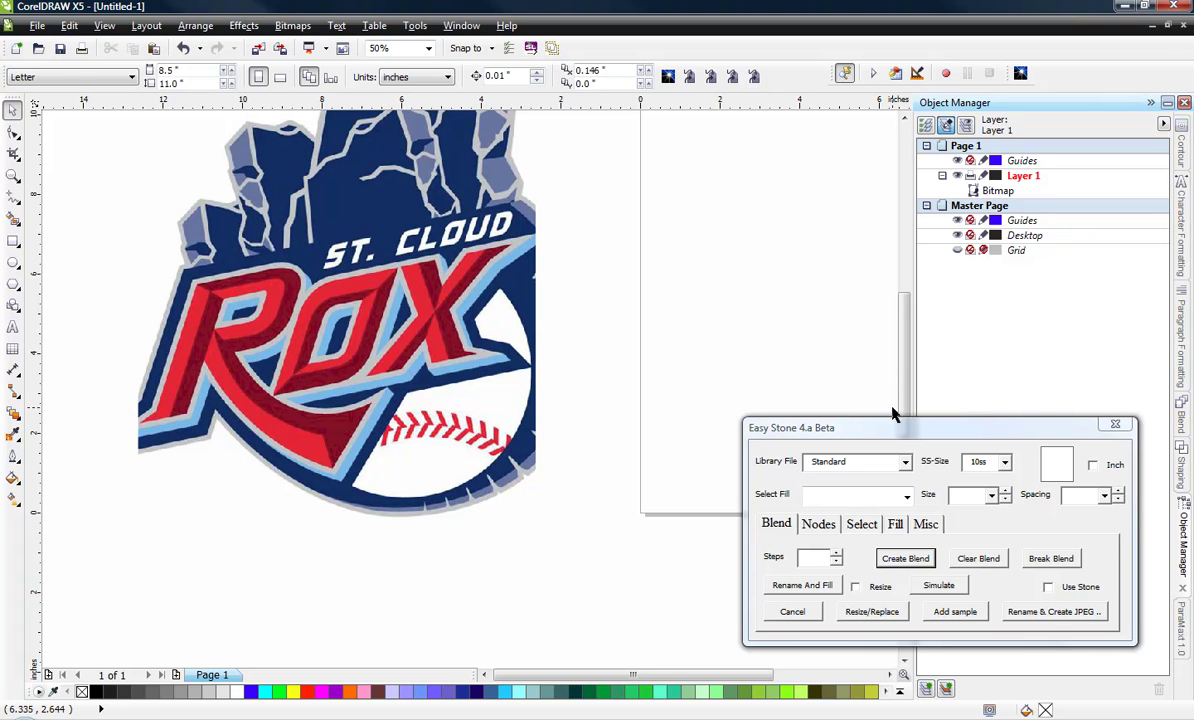
Step: Add a Light Siam sample stone with size 3.1 and spacing 0.4
left_click(855, 495)
scroll(866, 580, "down", 6)
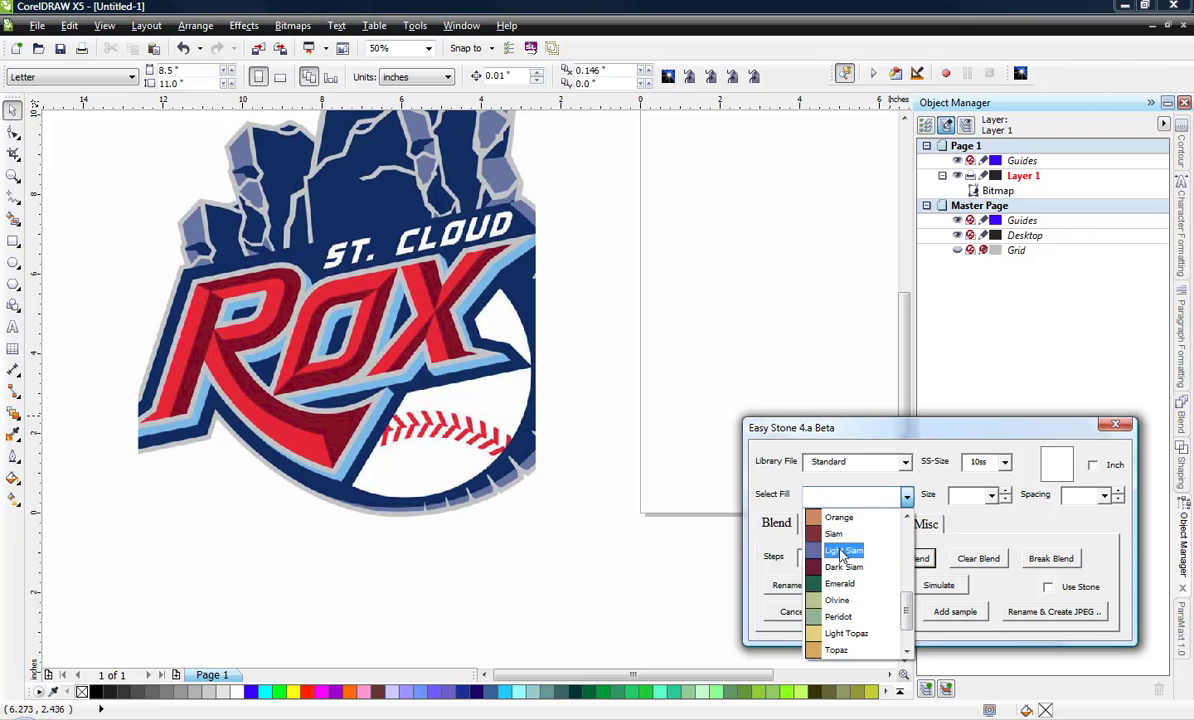
left_click(845, 550)
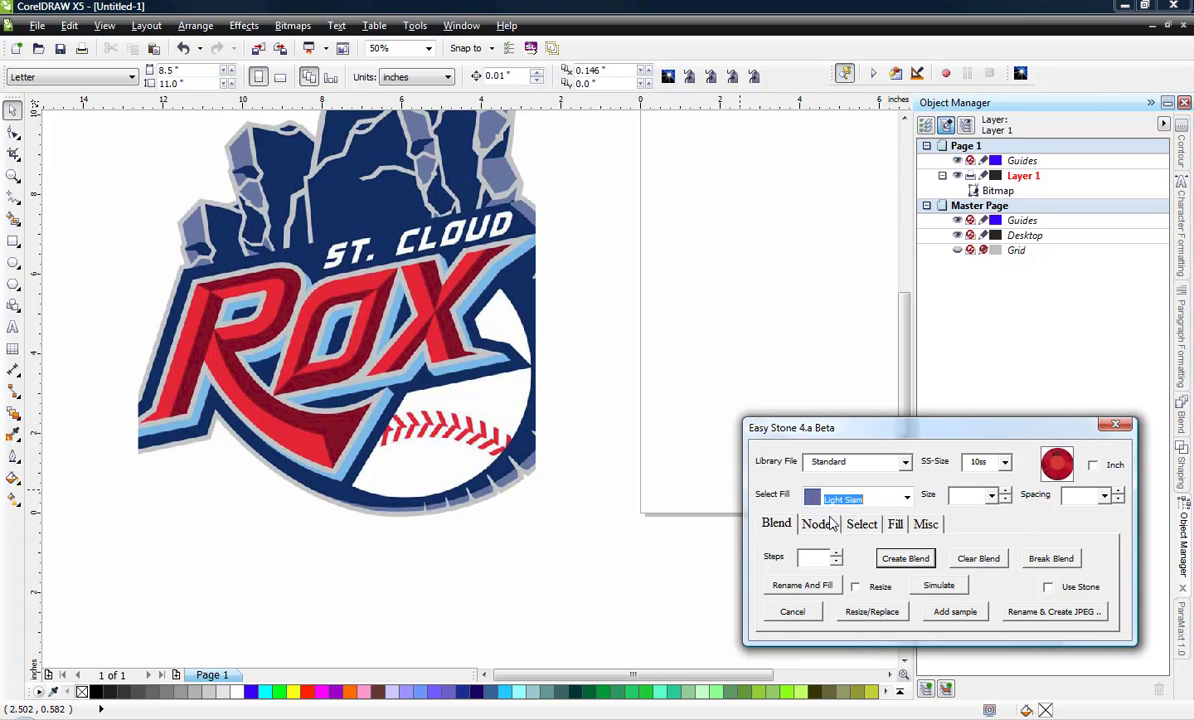
left_click(991, 495)
left_click(980, 523)
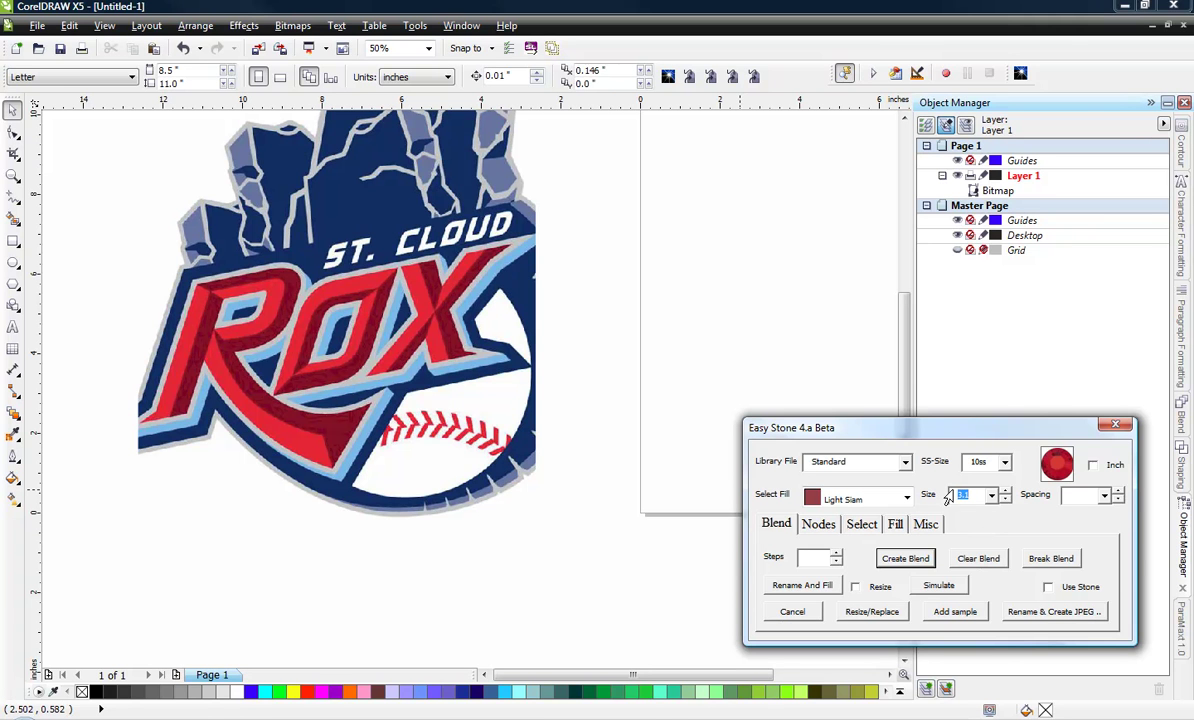
left_click(1105, 496)
left_click(1078, 510)
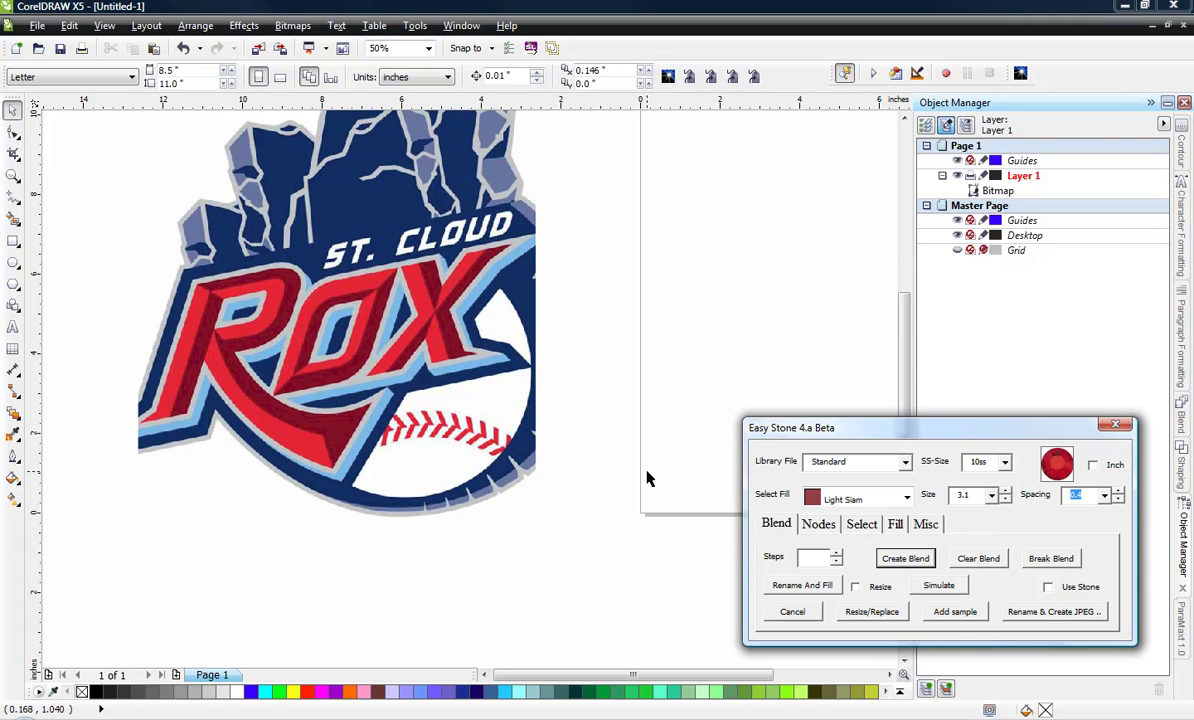
left_click(955, 612)
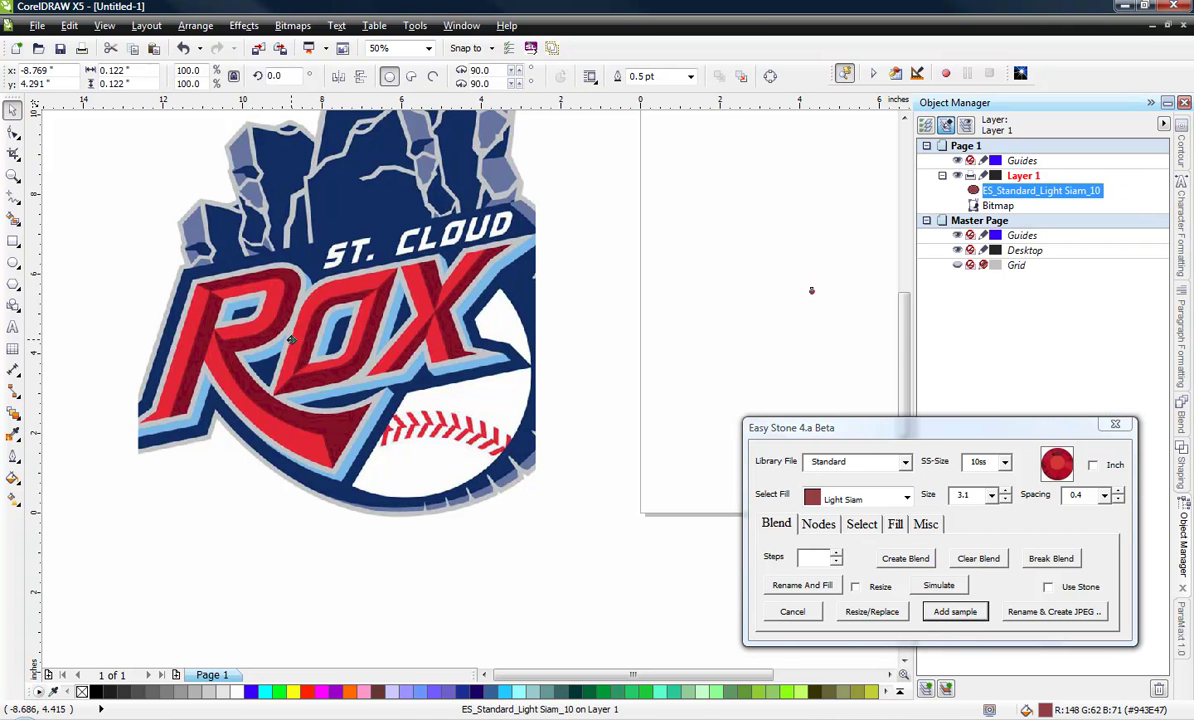
Step: Place the sample stone on the R's stroke and copy it alongside
scroll(290, 345, "up", 2)
scroll(290, 345, "up", 3)
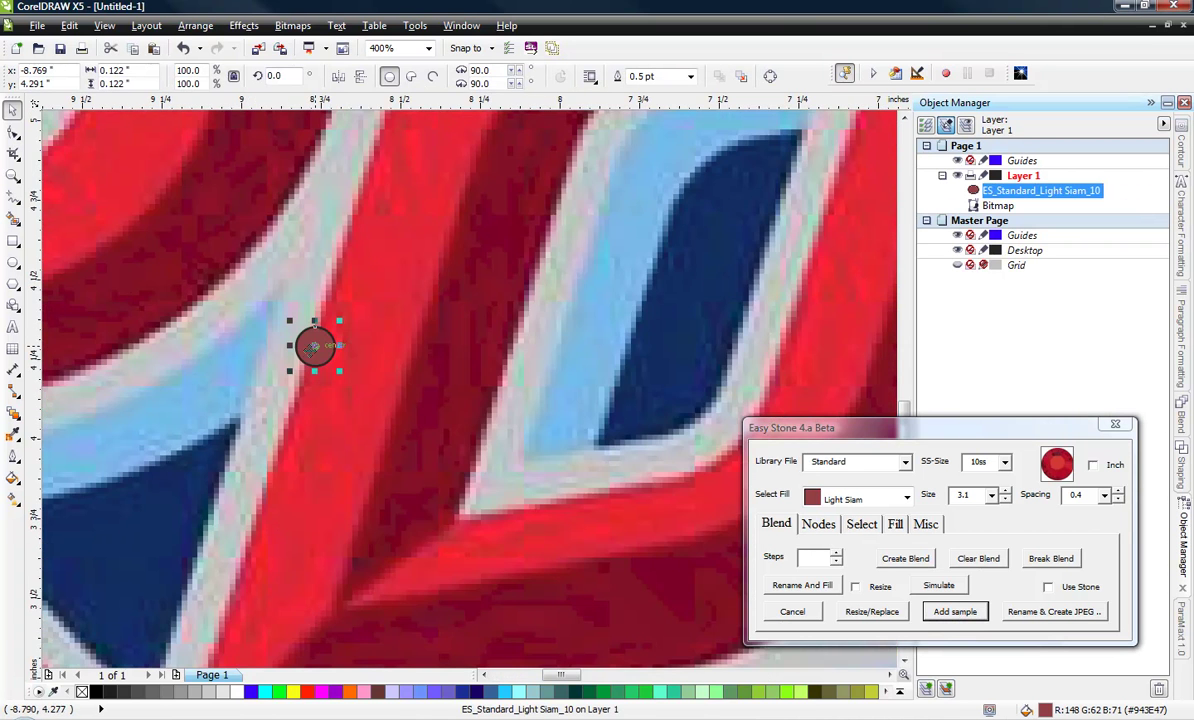
scroll(295, 345, "up", 1)
left_click_drag(310, 350, 462, 330)
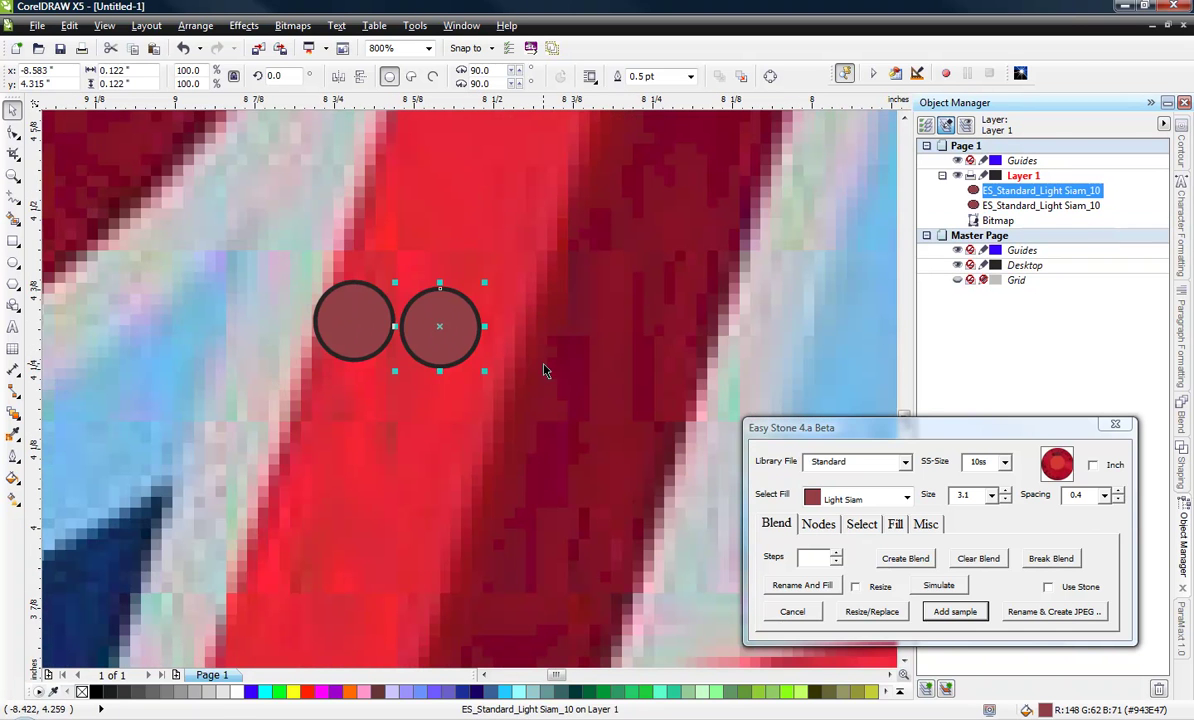
scroll(480, 370, "down", 1)
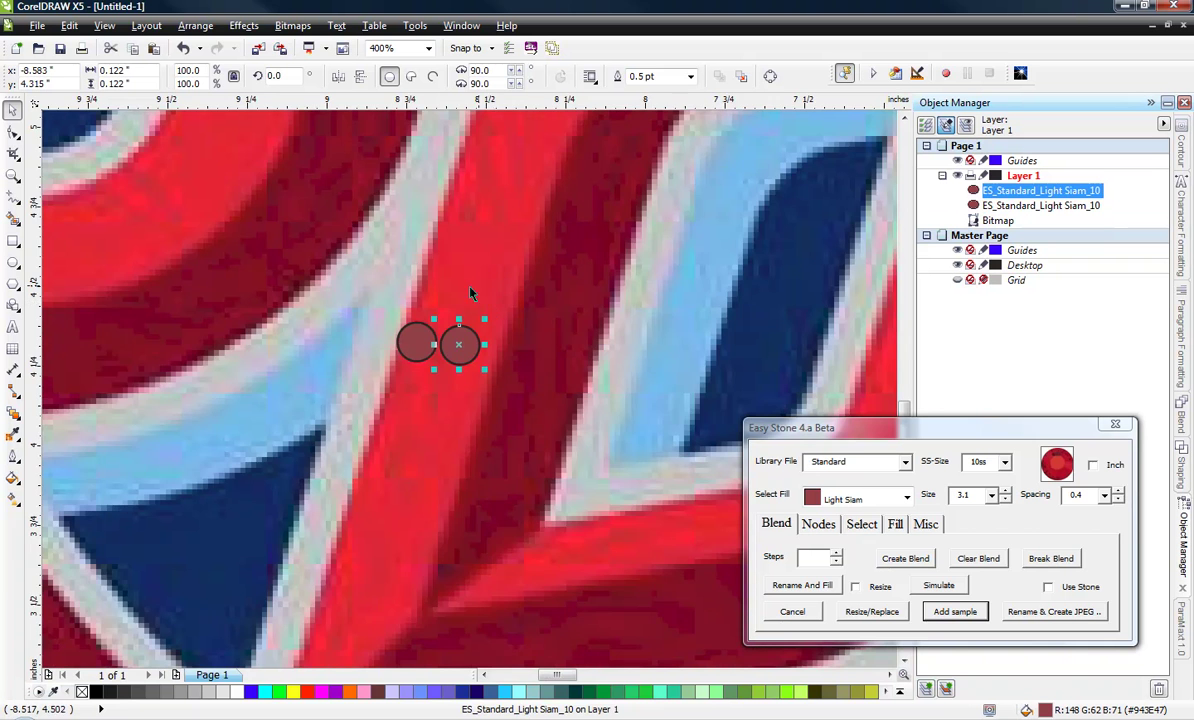
scroll(448, 300, "down", 1)
scroll(445, 390, "down", 1)
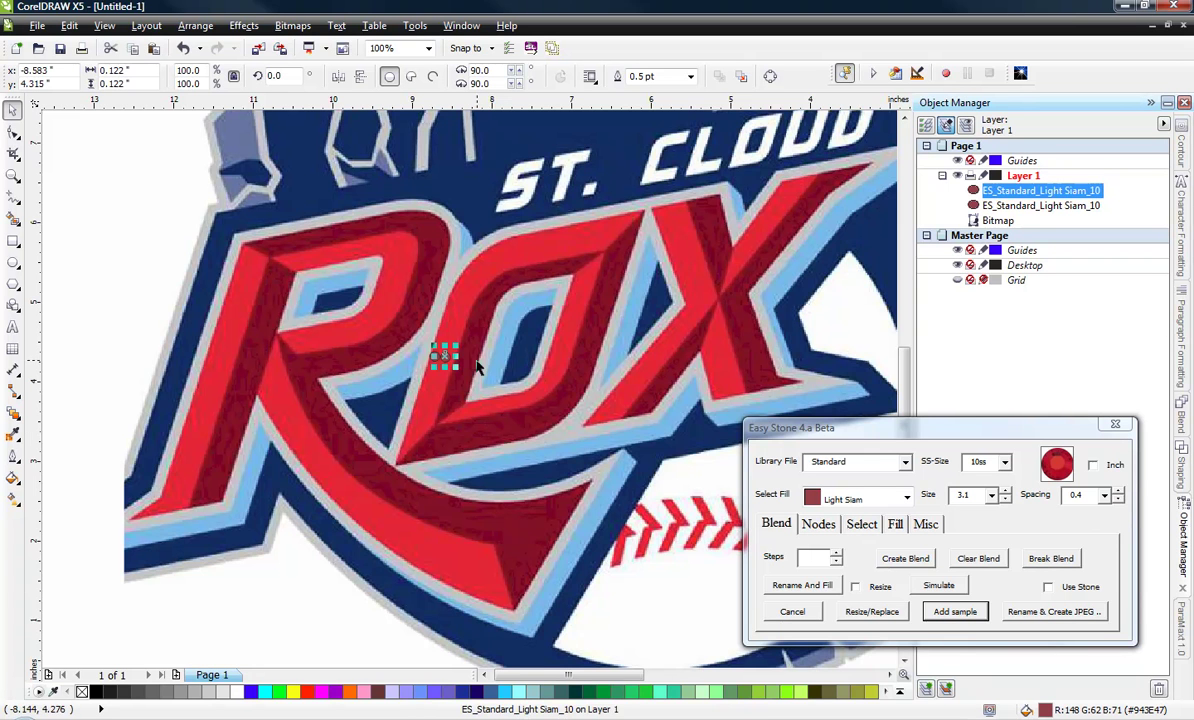
scroll(445, 355, "up", 2)
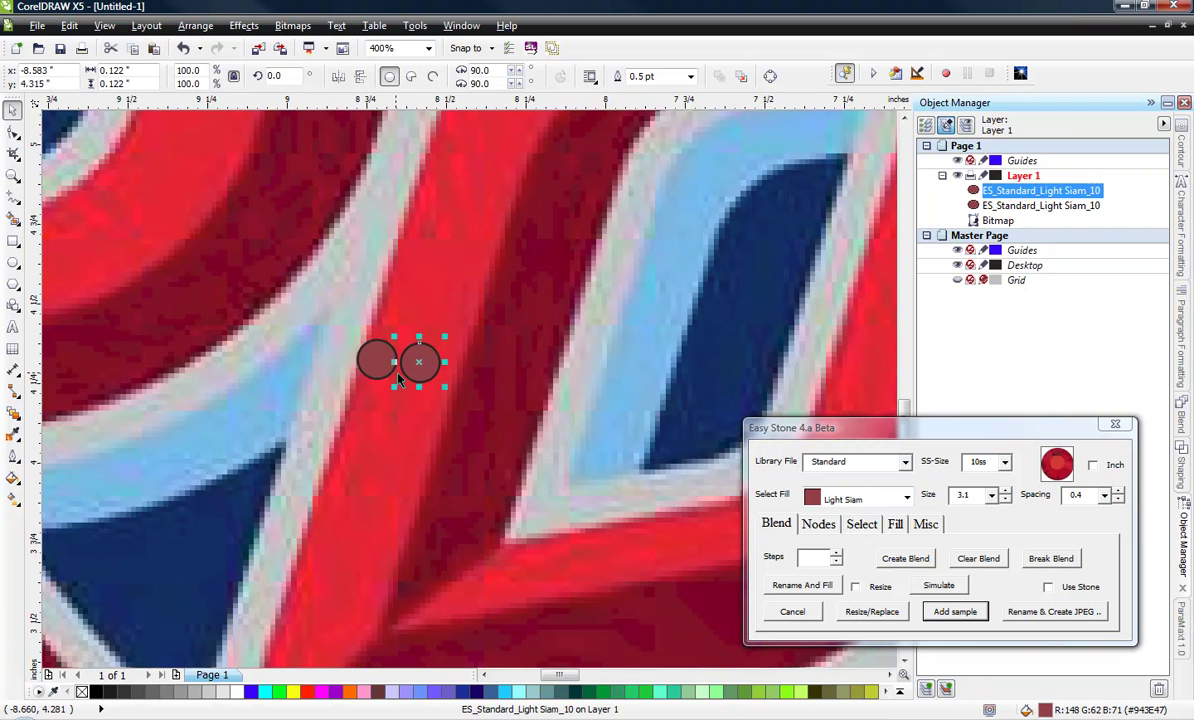
Step: Select both Light Siam sample stones and delete them
left_click(493, 341)
scroll(493, 341, "down", 1)
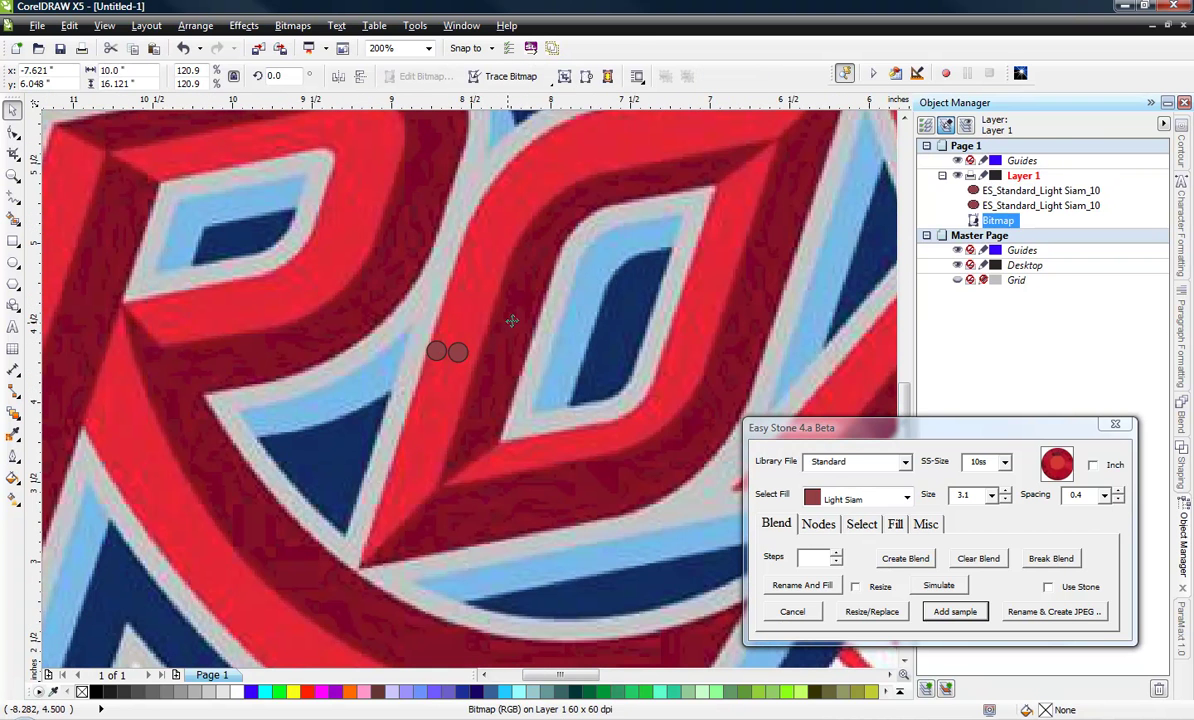
scroll(528, 315, "down", 2)
left_click_drag(288, 274, 643, 381)
key("Delete")
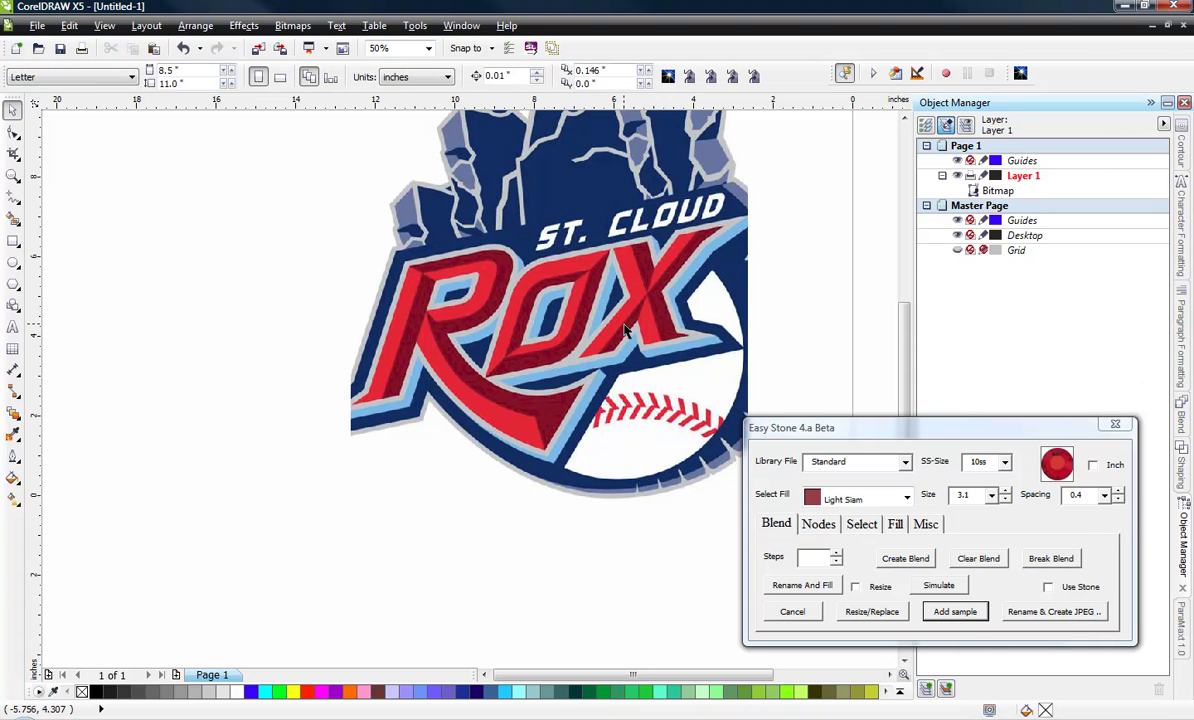
scroll(563, 313, "up", 1)
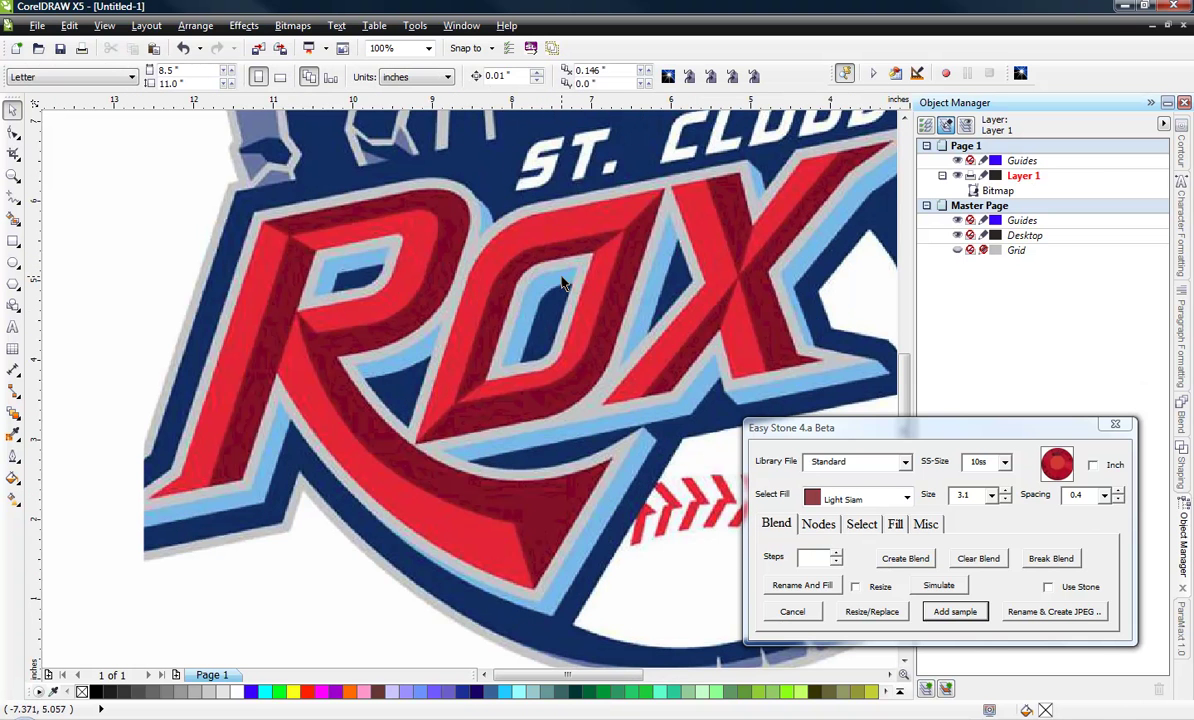
Step: Lock the logo bitmap in place and switch to the Pen tool
scroll(563, 285, "down", 1)
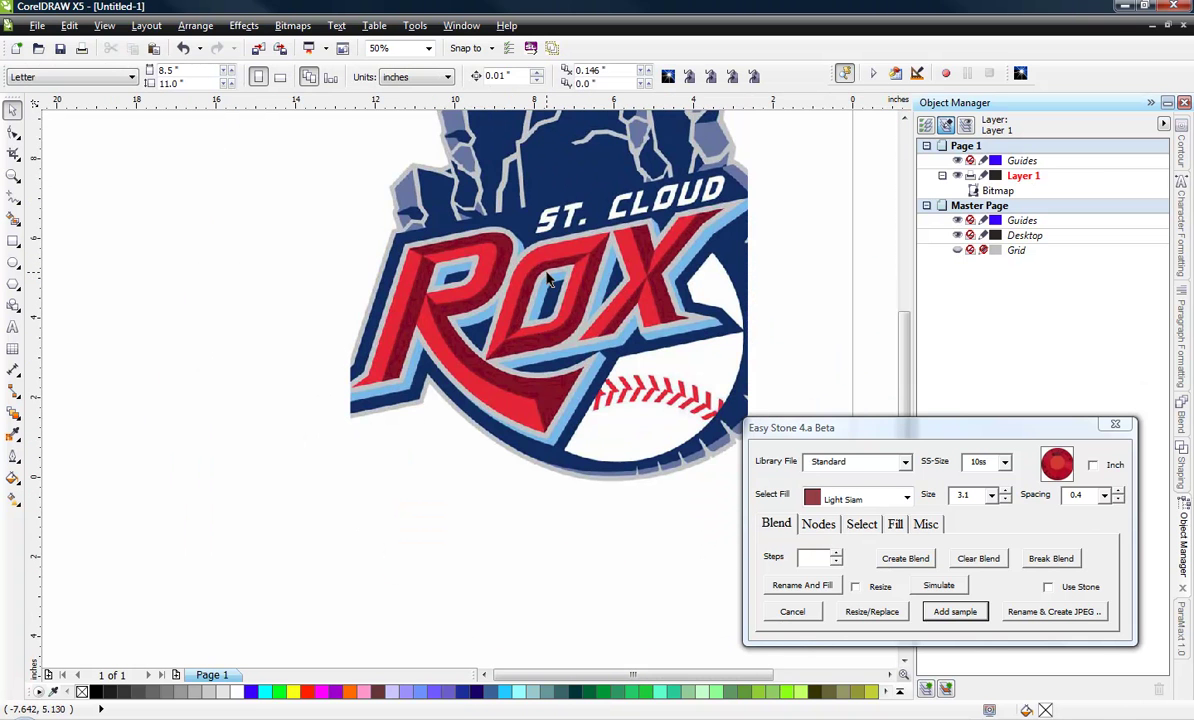
right_click(567, 201)
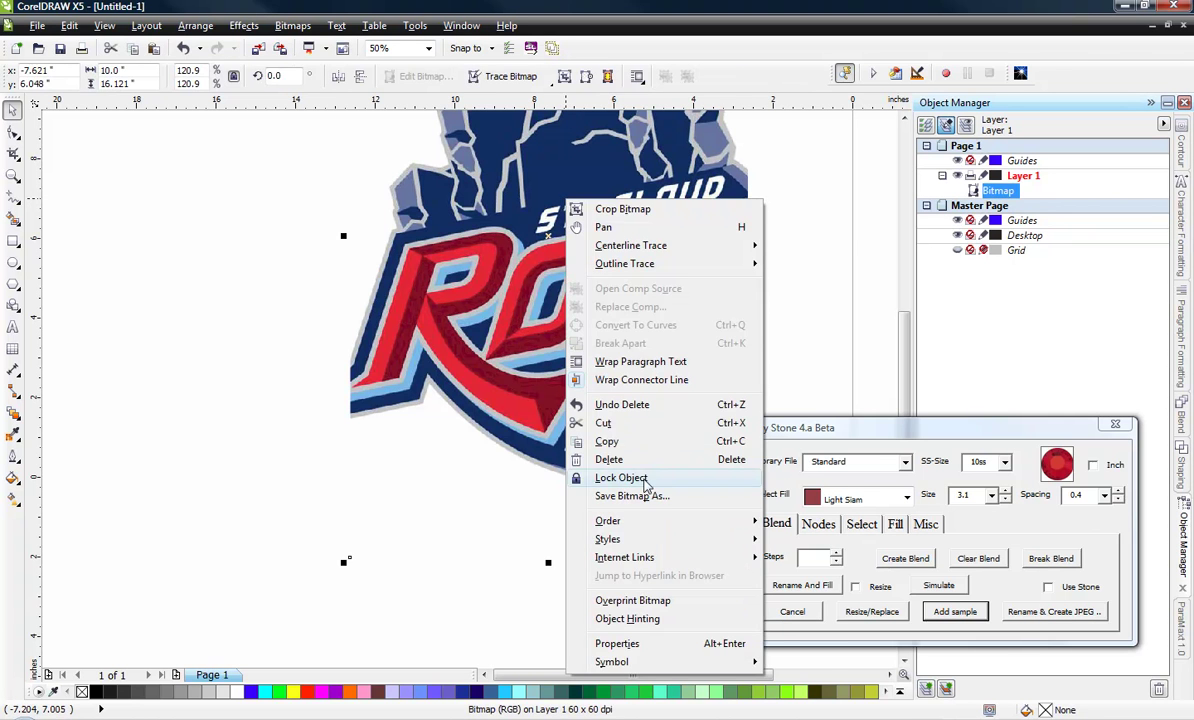
left_click(640, 479)
scroll(562, 281, "up", 1)
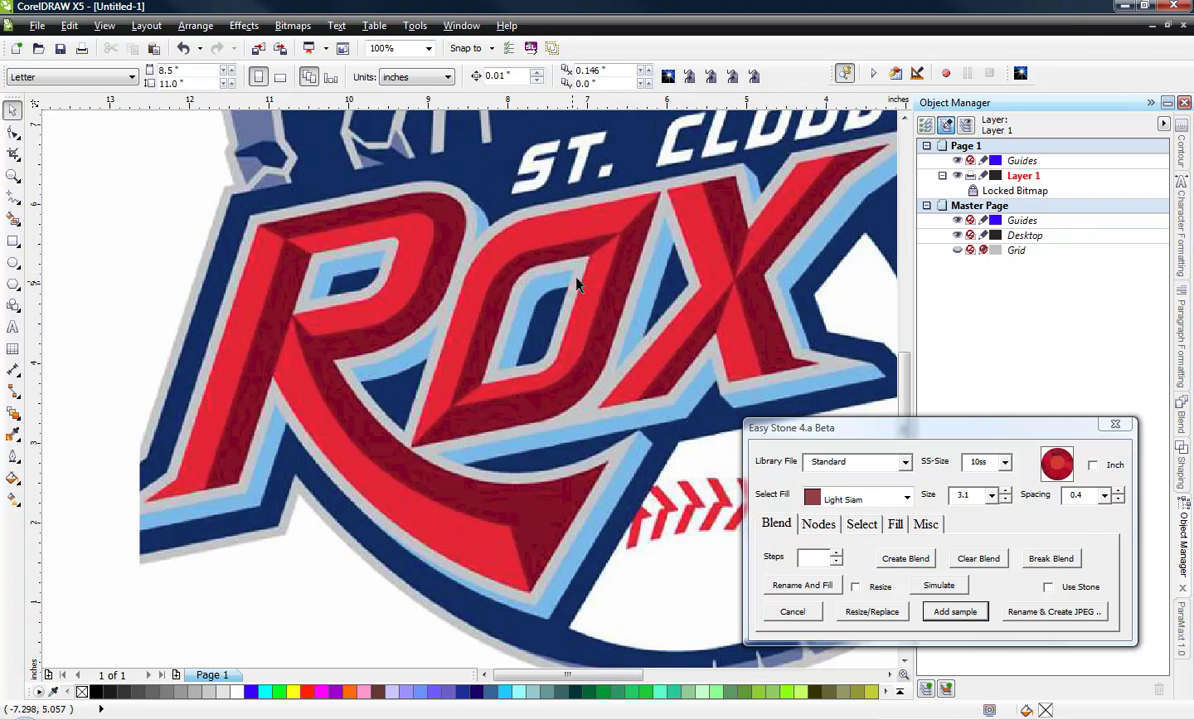
scroll(575, 278, "up", 1)
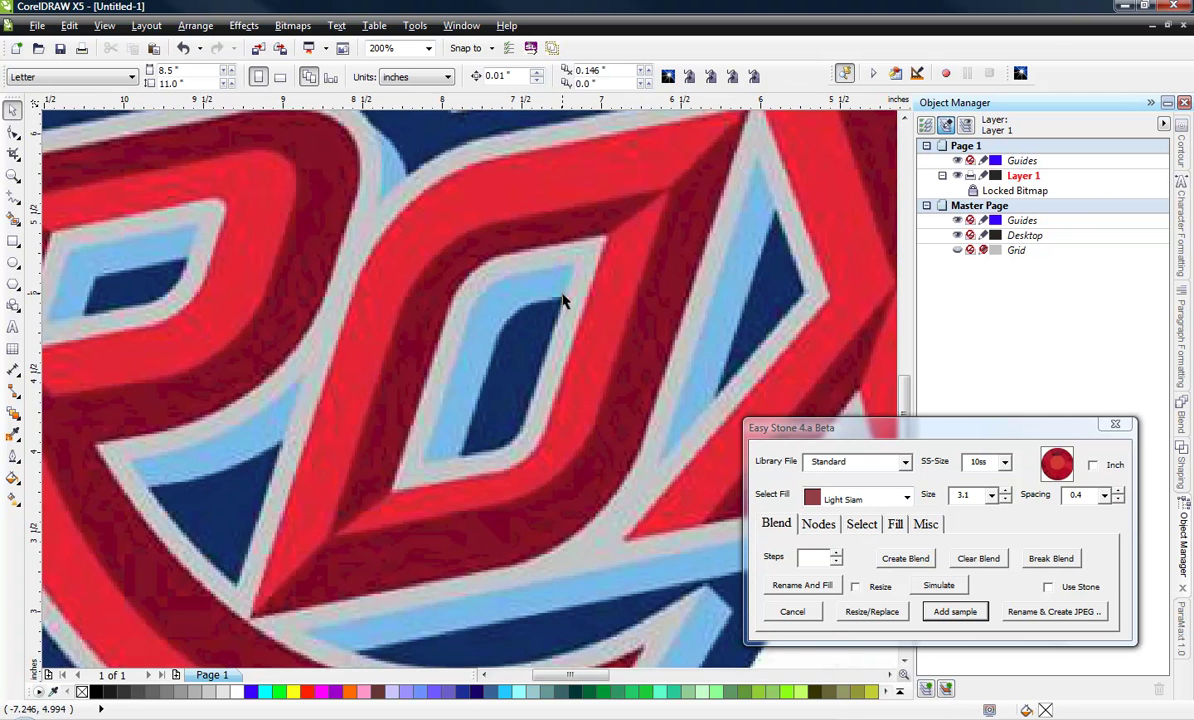
scroll(585, 265, "down", 1)
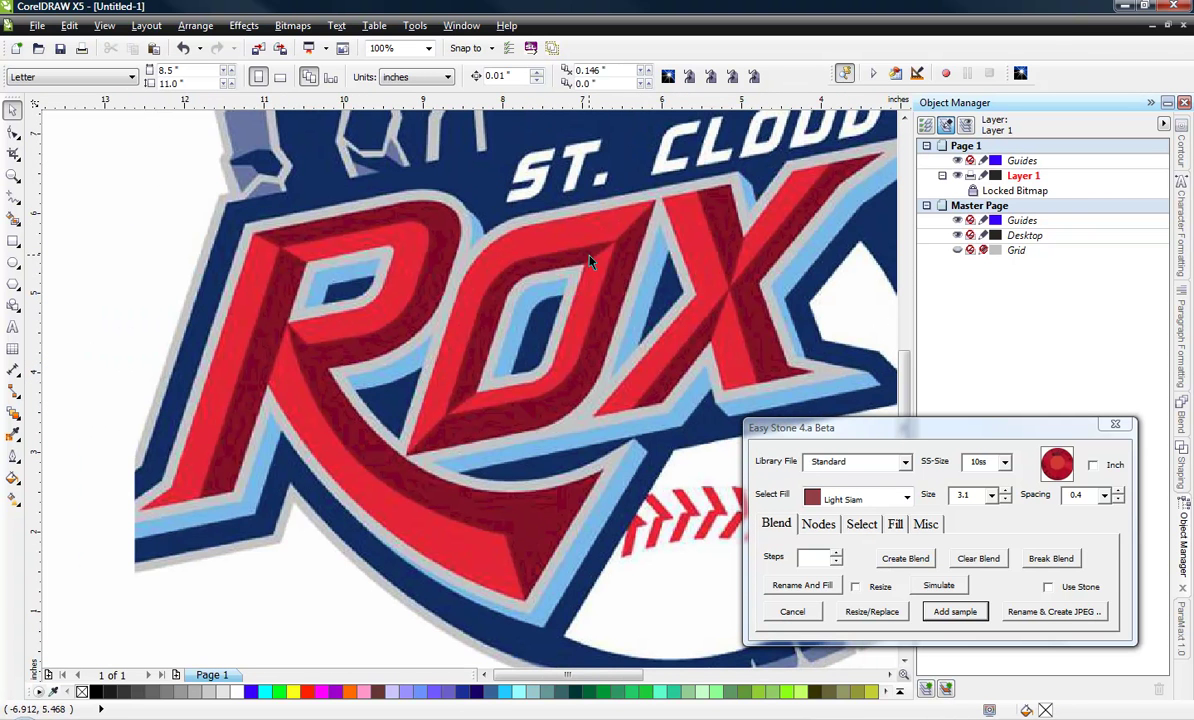
left_click(16, 199)
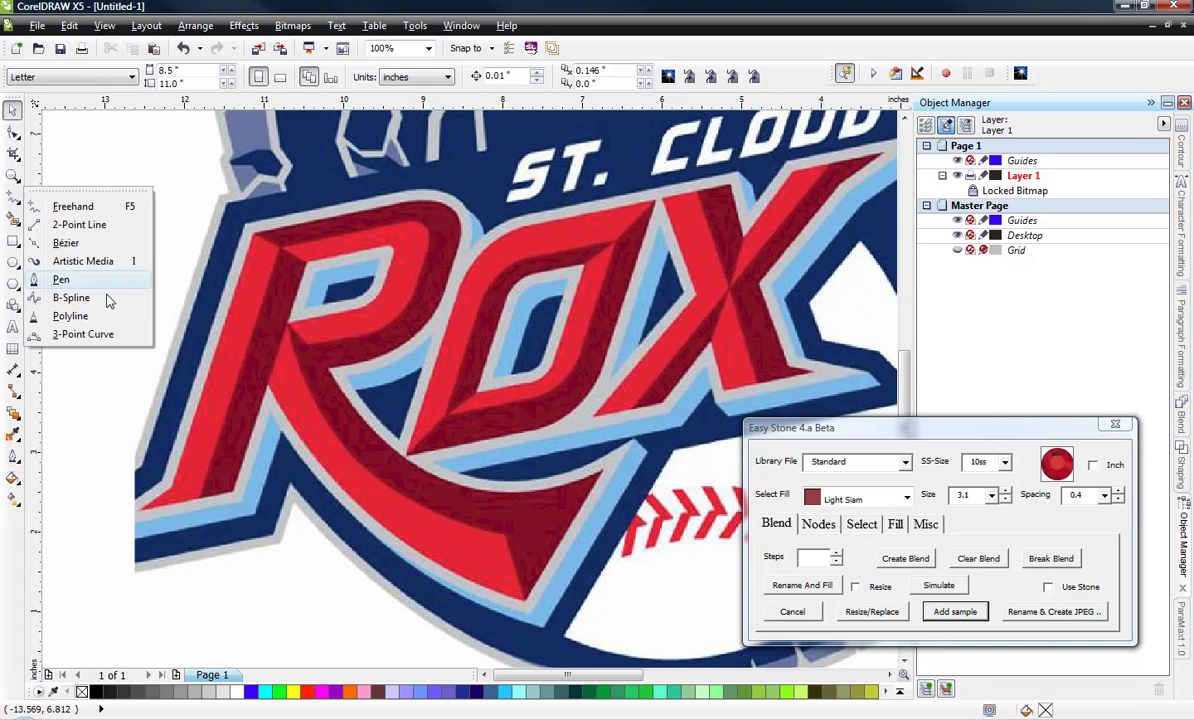
left_click(80, 279)
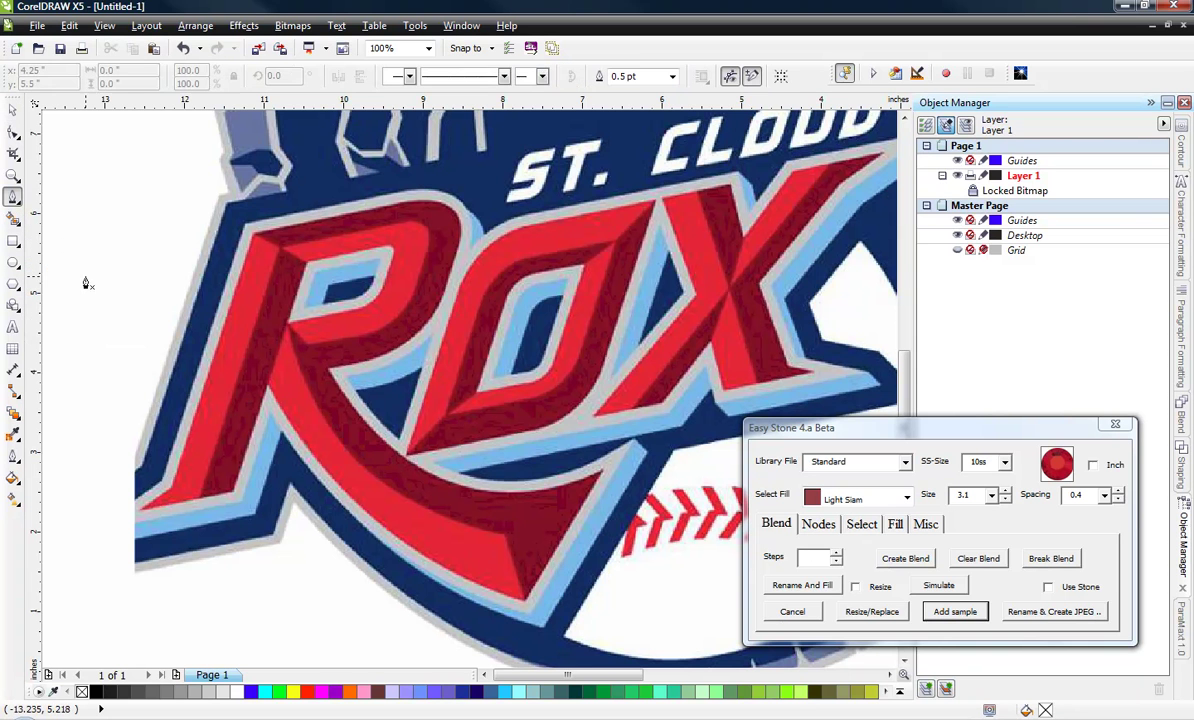
Step: Trace a four-node Pen path from the O's lower-left, up its side and across the top
left_click(13, 199)
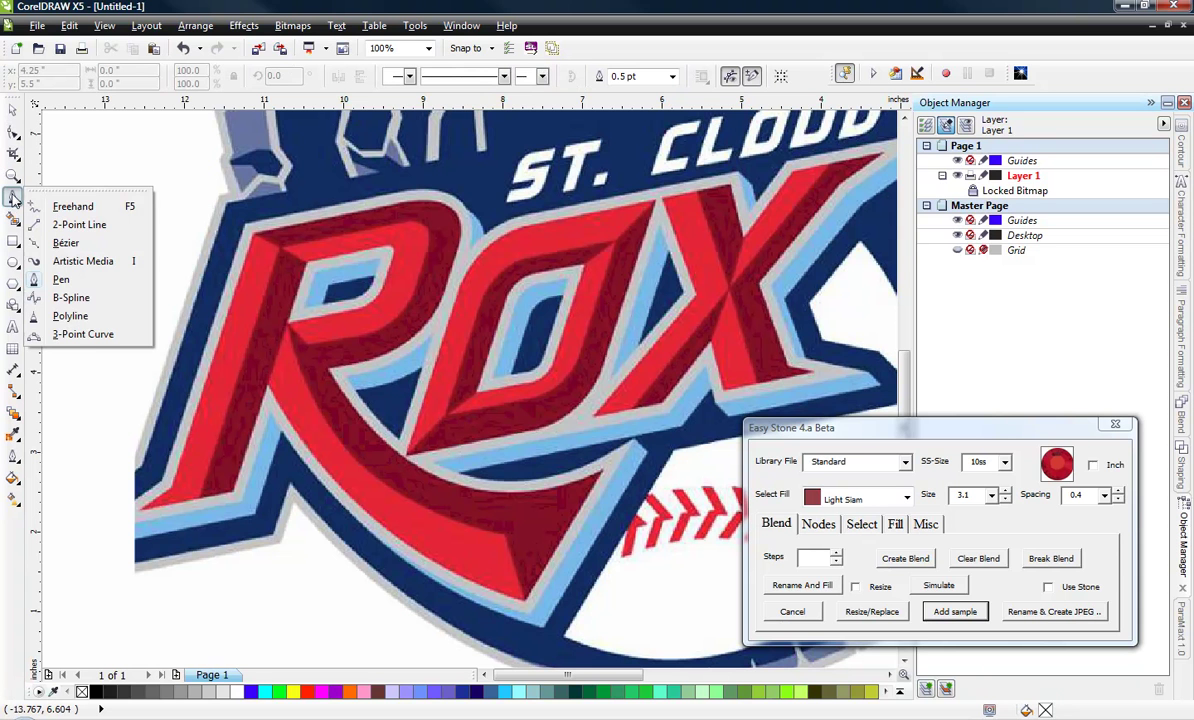
left_click(13, 199)
left_click(13, 199)
left_click(63, 281)
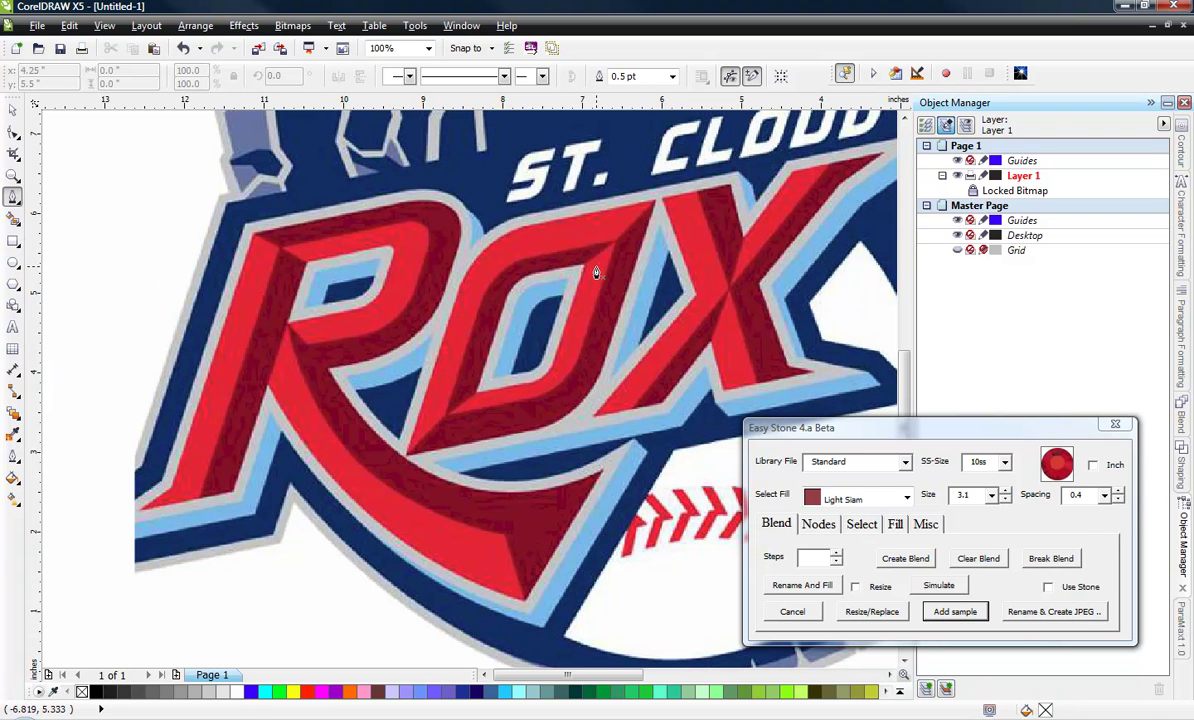
scroll(594, 272, "up", 1)
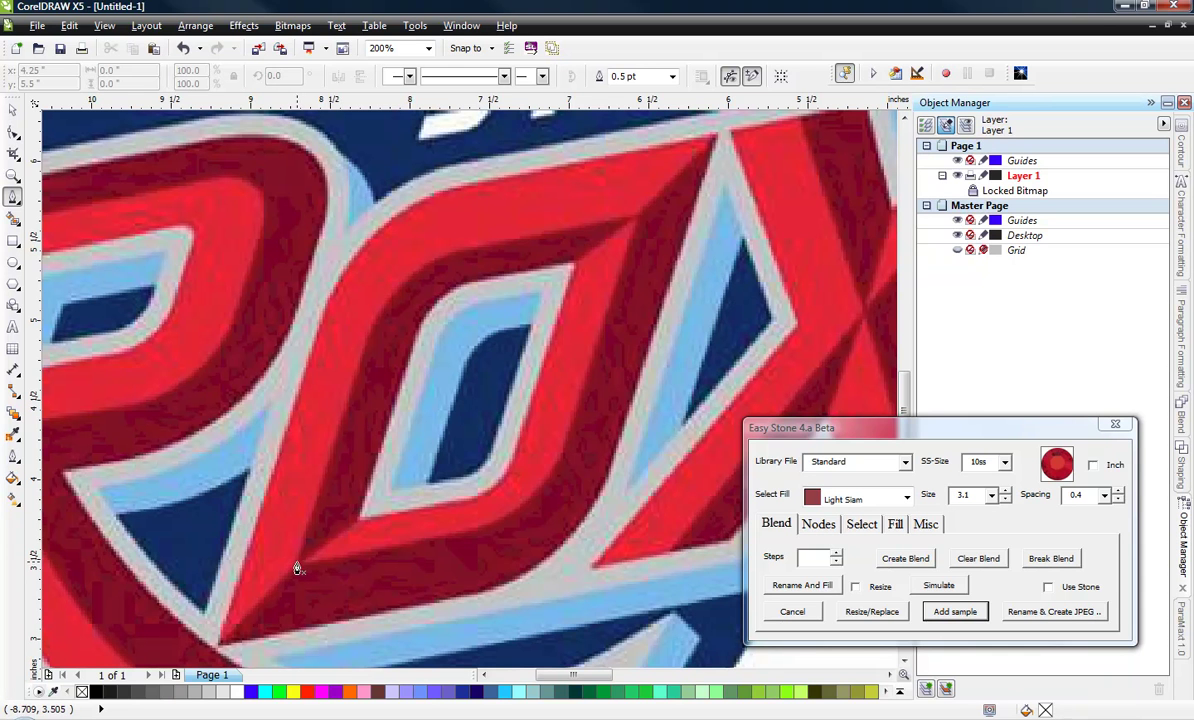
left_click(300, 563)
left_click(364, 356)
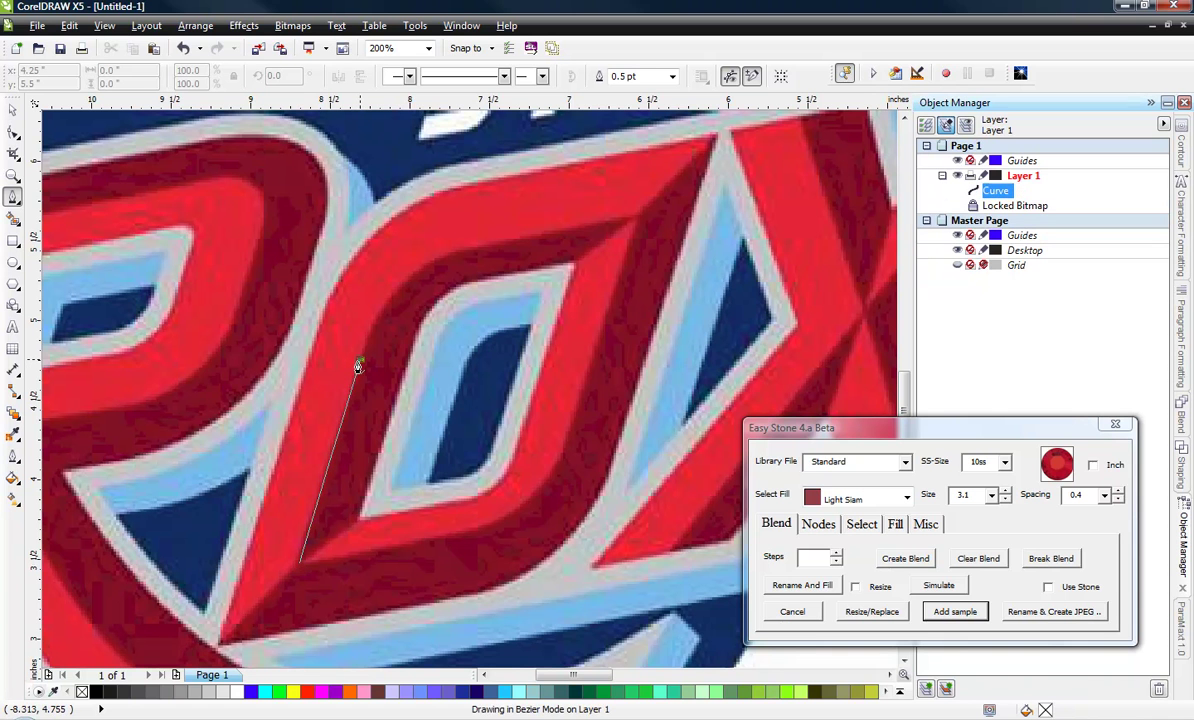
left_click(479, 246)
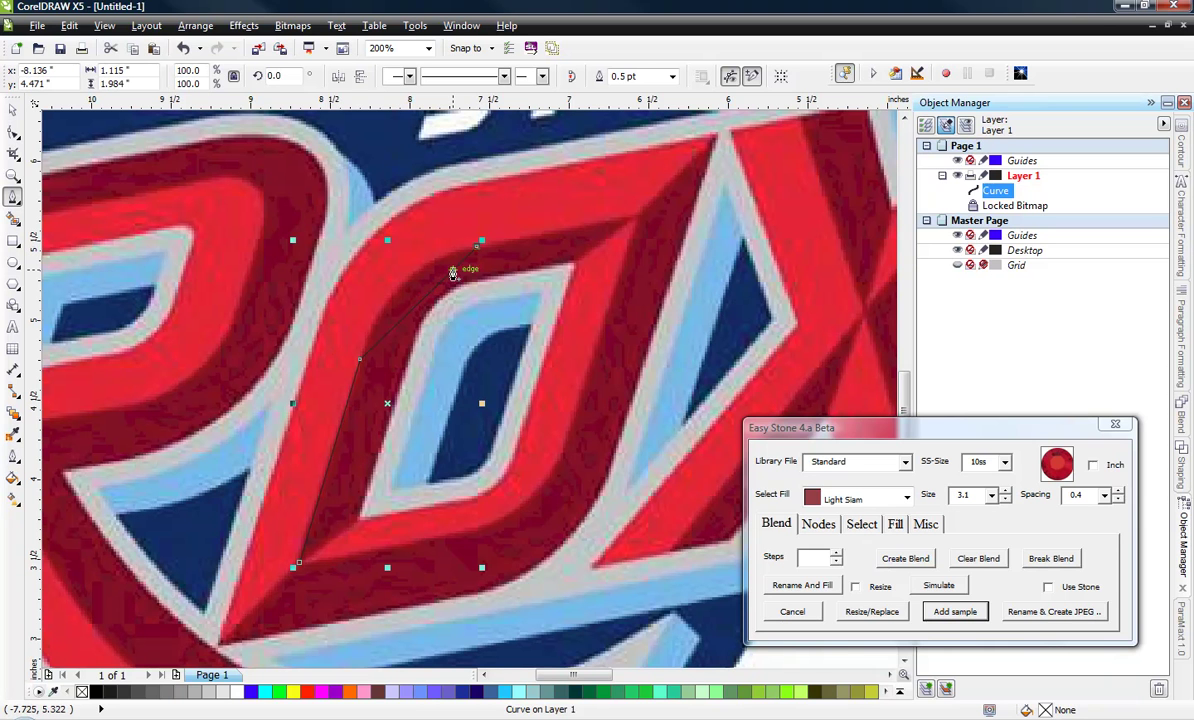
left_click(634, 215)
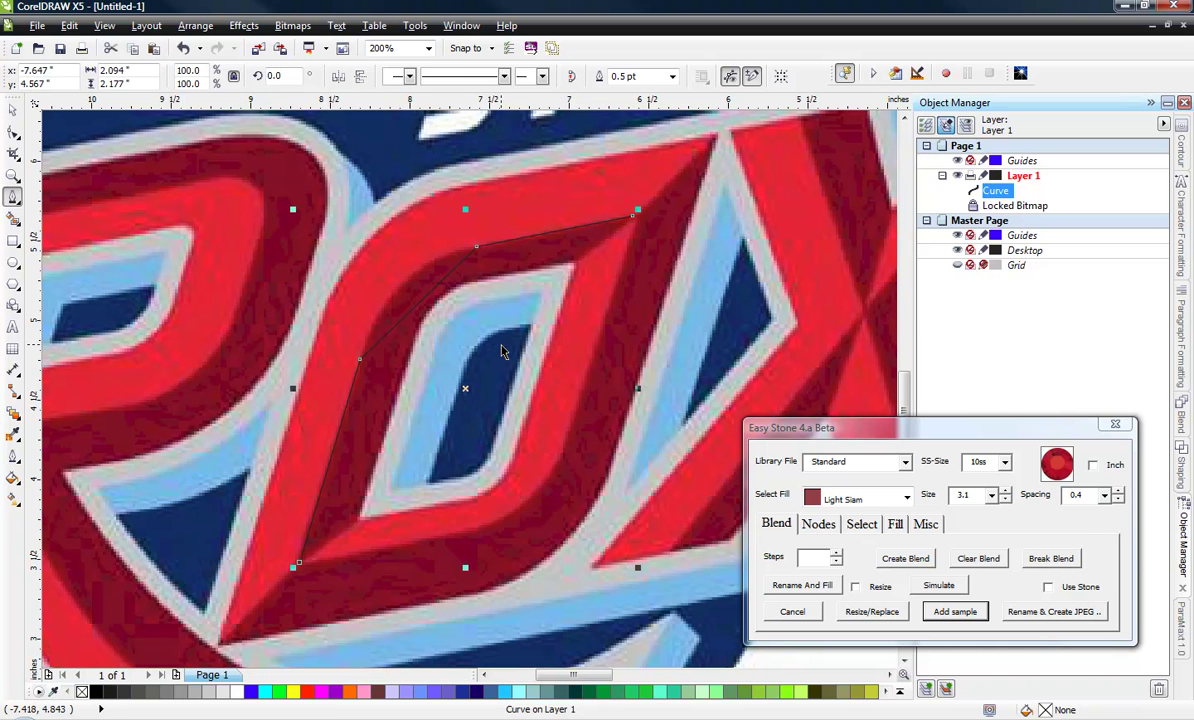
Step: Finish the path, select all its nodes and give it a yellow outline
key("space")
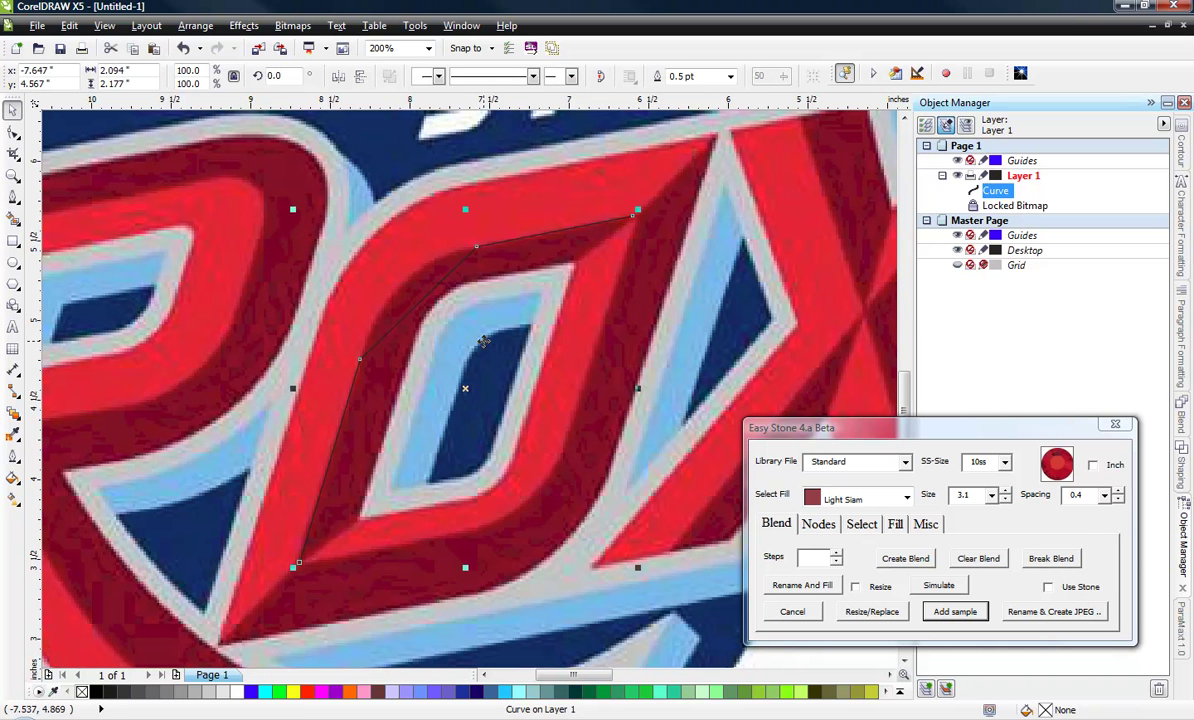
left_click(13, 134)
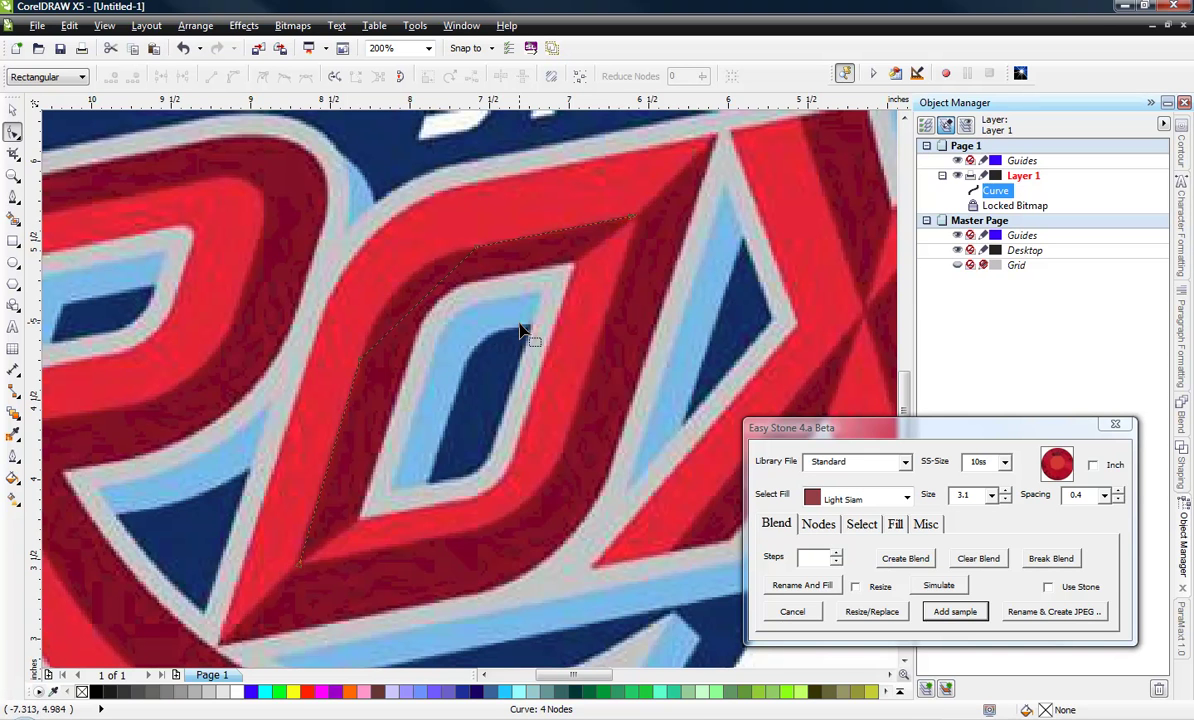
left_click_drag(510, 212, 295, 390)
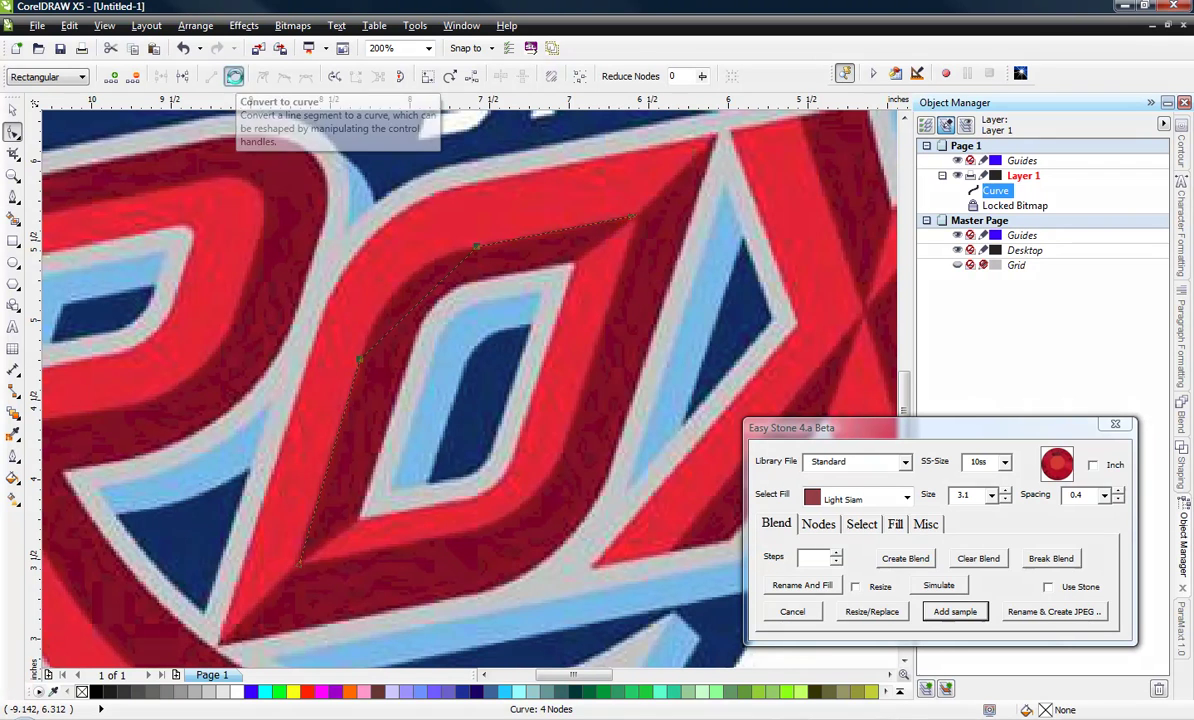
scroll(401, 298, "up", 2)
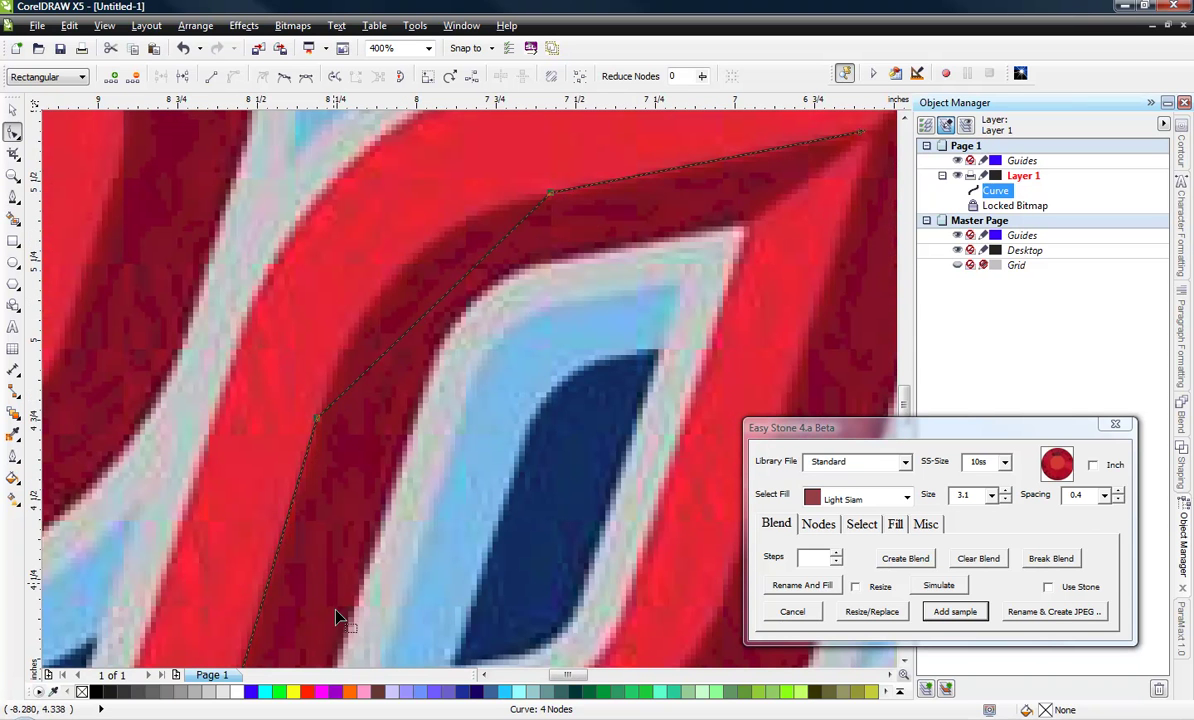
right_click(293, 691)
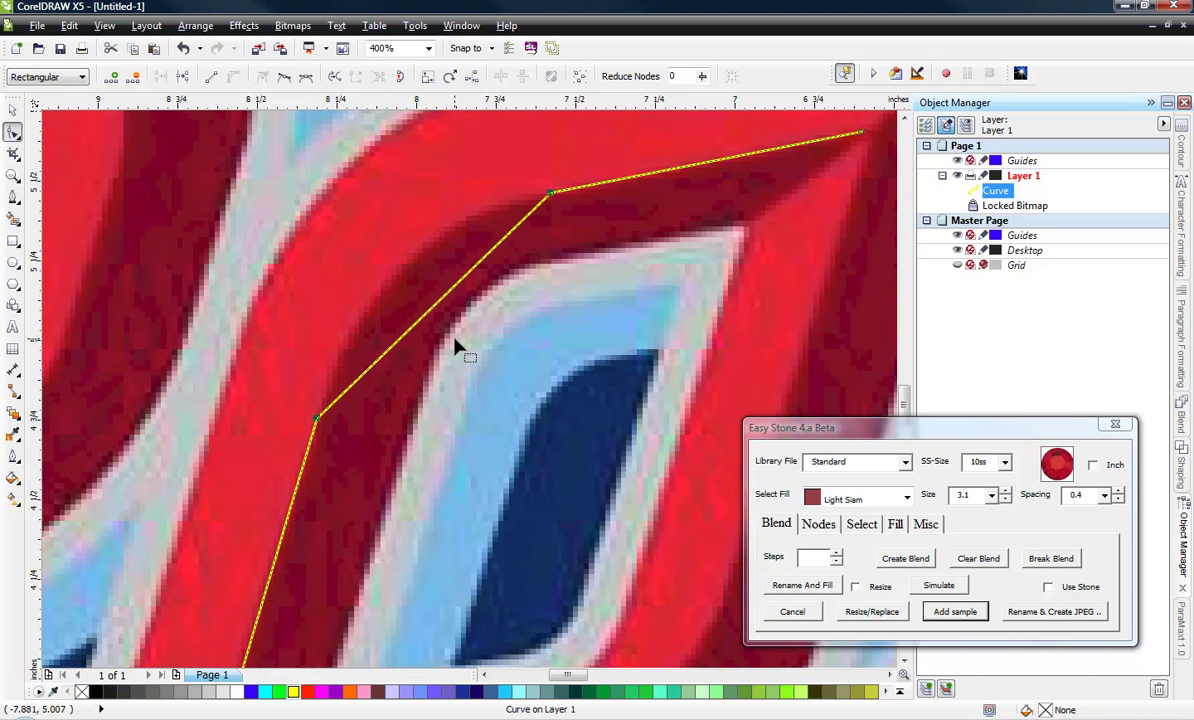
Step: Bend the path's segments to follow the O's rounded corner and make the node smooth
left_click_drag(435, 315, 402, 276)
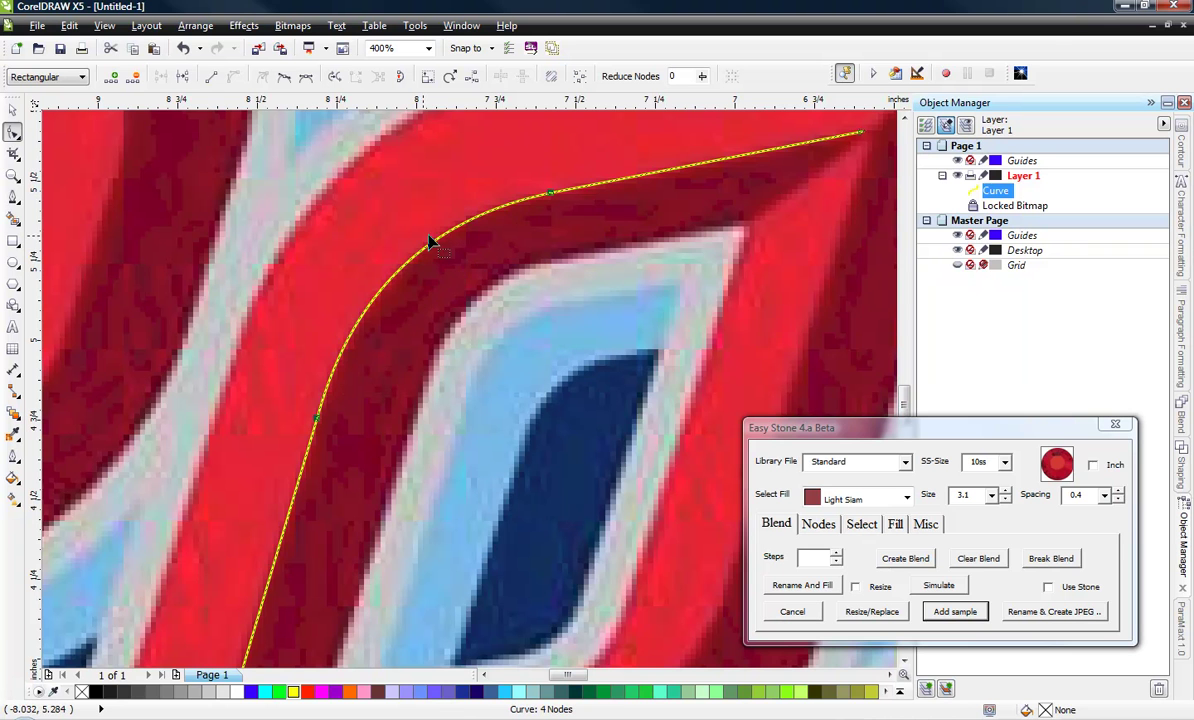
mouse_move(418, 265)
left_mouse_down()
mouse_move(600, 392)
mouse_move(405, 273)
left_mouse_up()
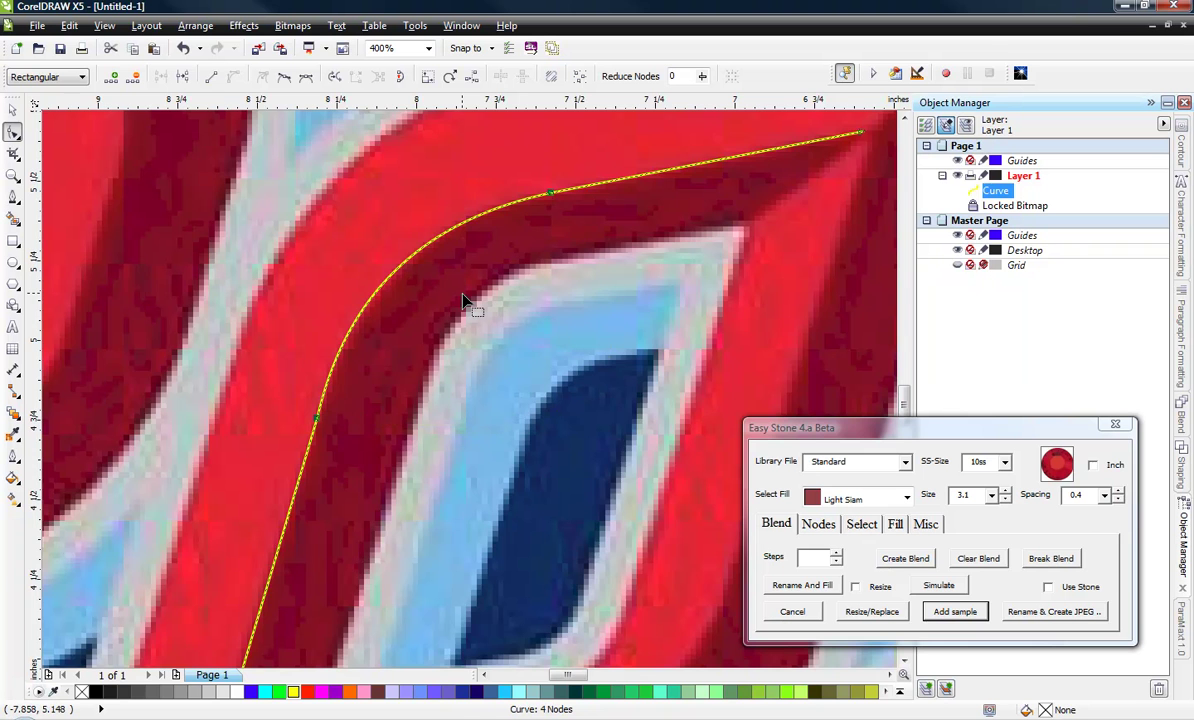
scroll(465, 300, "down", 3)
scroll(476, 292, "up", 2)
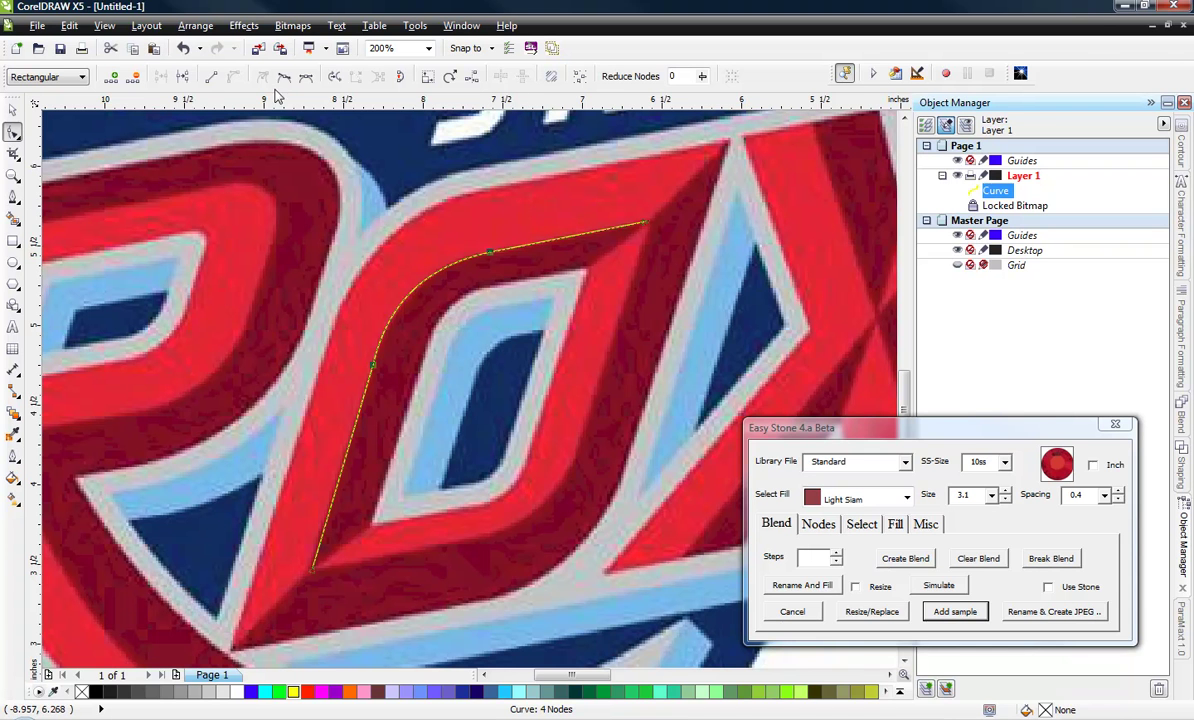
left_click(285, 80)
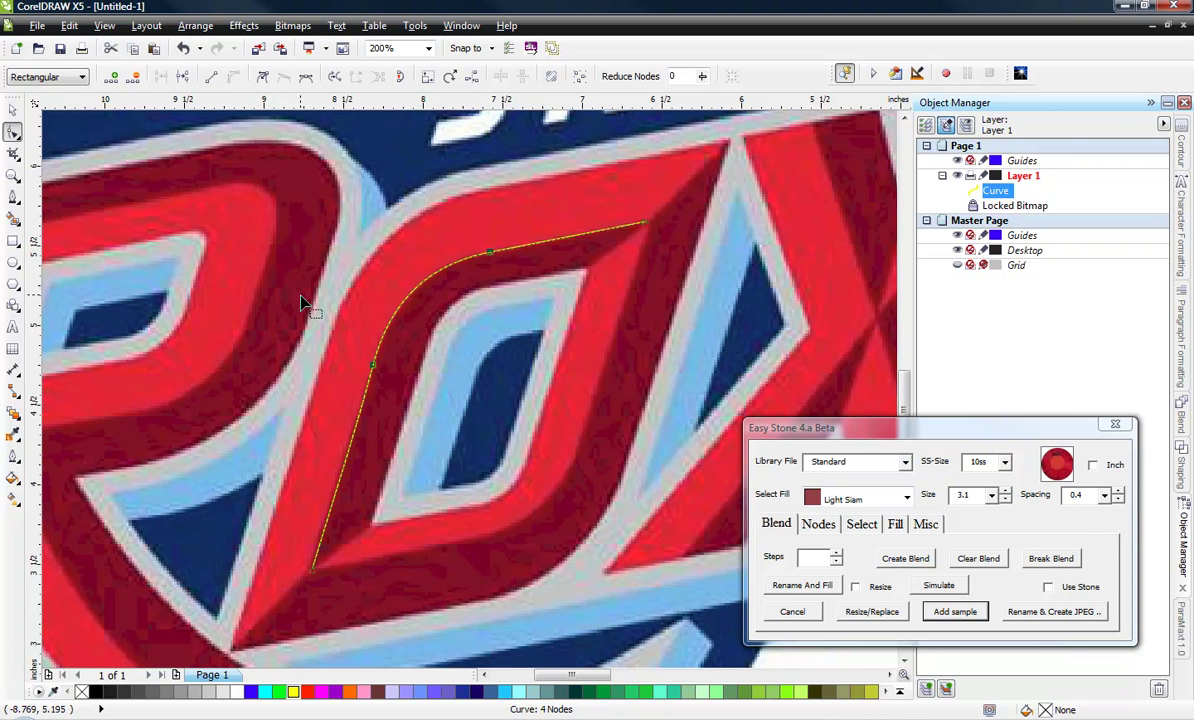
scroll(305, 293, "down", 2)
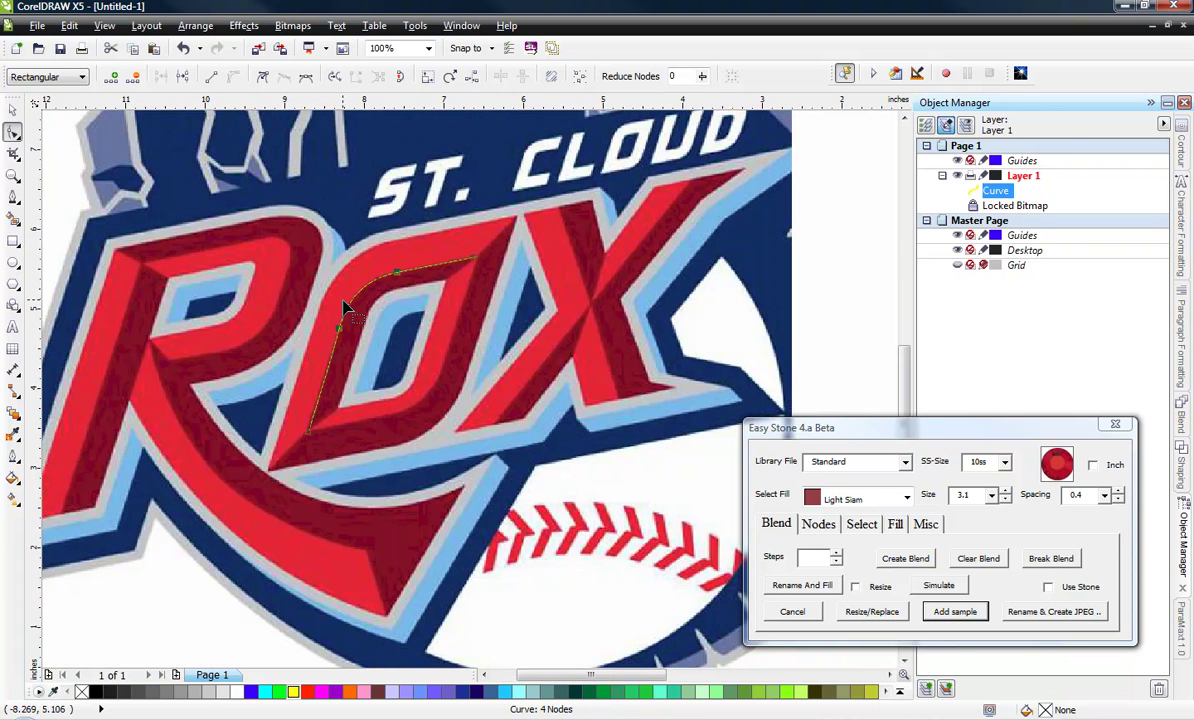
Step: Copy the curve, mirror it horizontally and vertically, and align it as the O's lower-right half
left_click(13, 113)
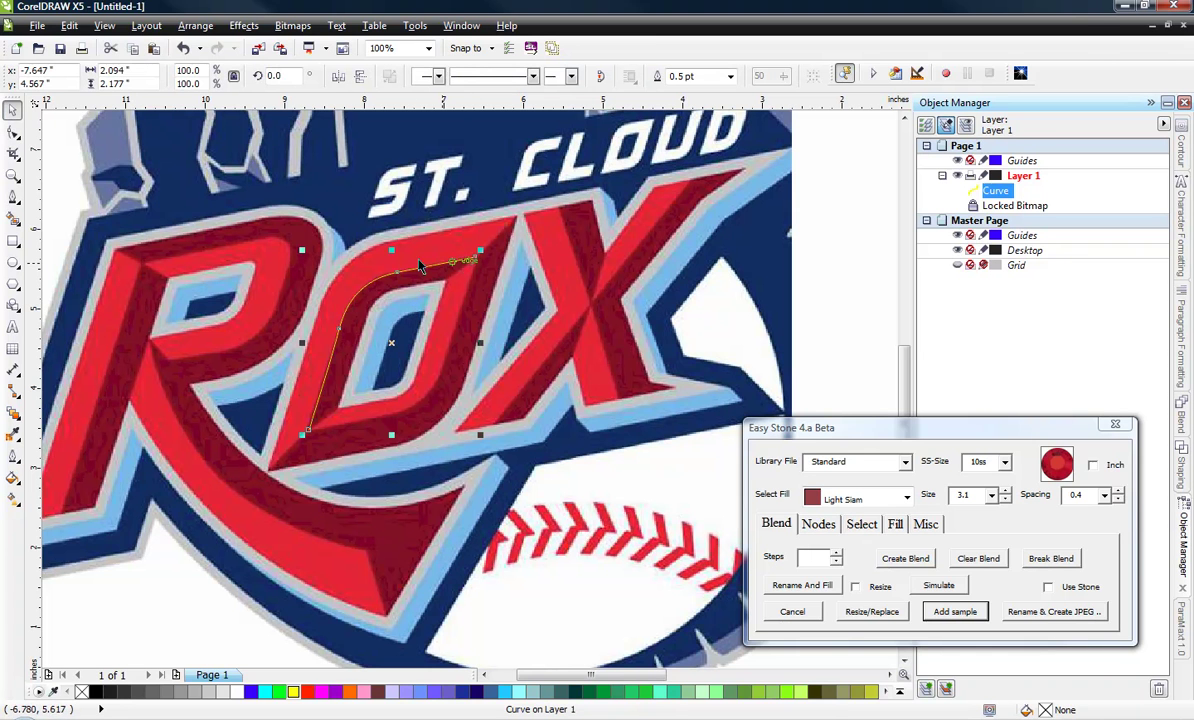
scroll(410, 342, "up", 2)
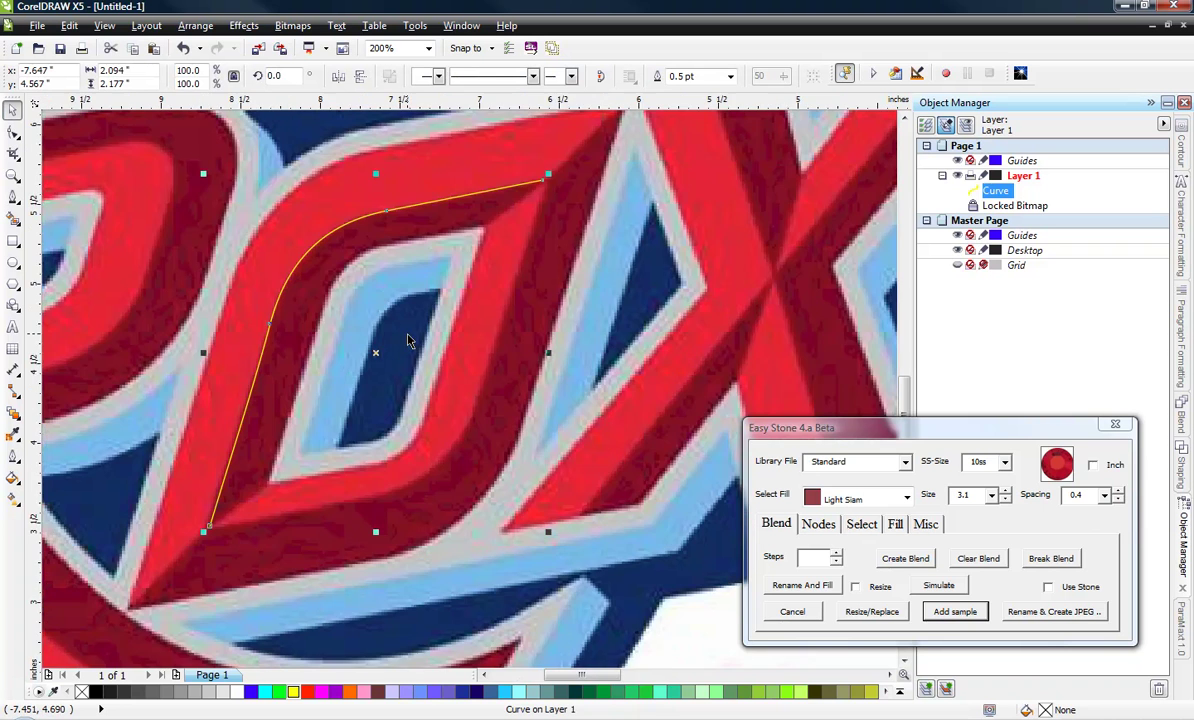
scroll(332, 316, "down", 2)
left_click_drag(332, 316, 475, 351)
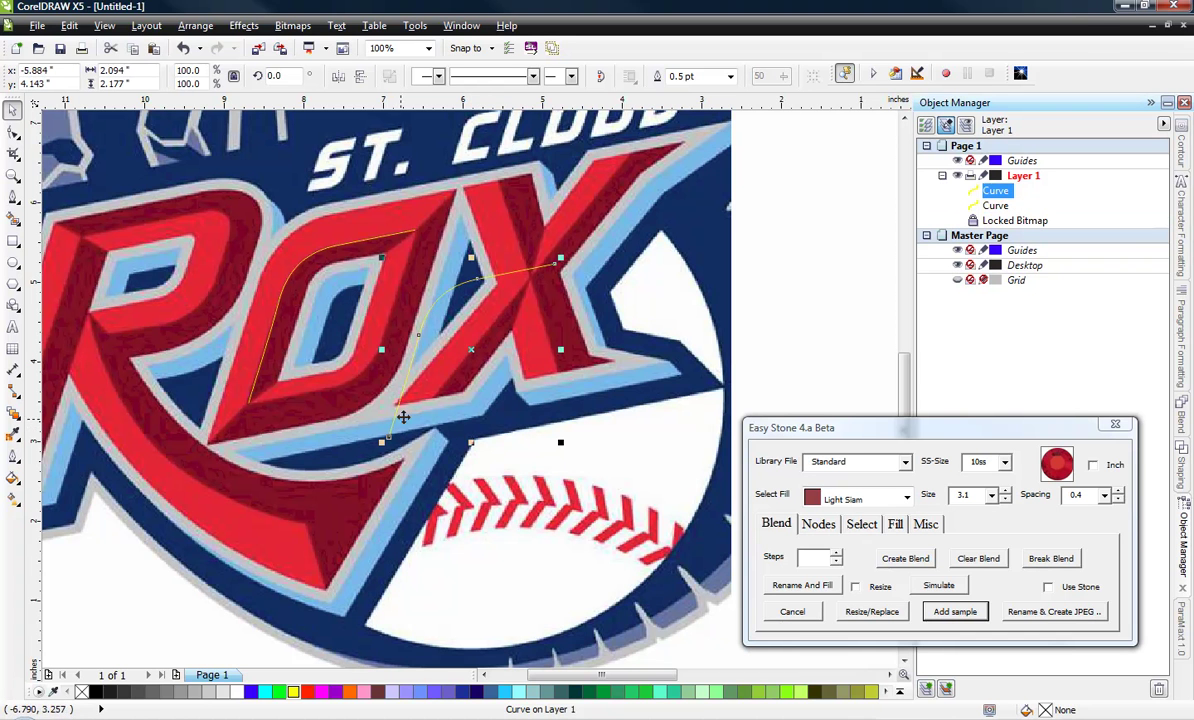
left_click(338, 77)
left_click(360, 77)
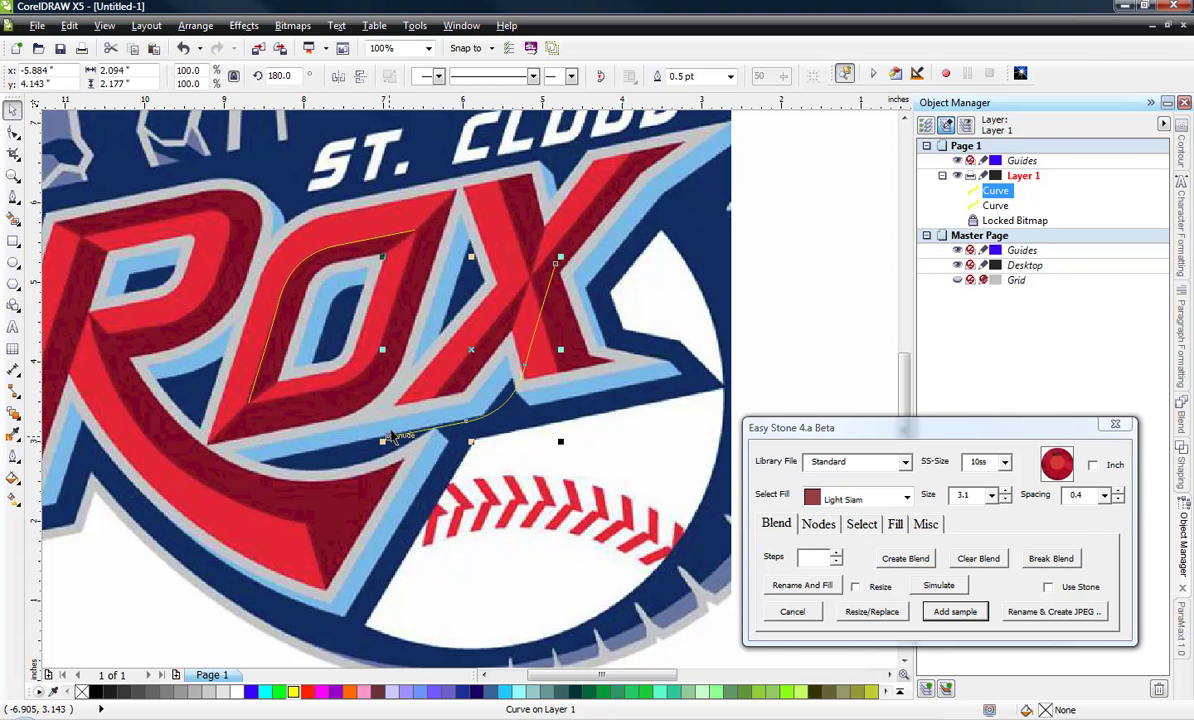
left_click_drag(388, 438, 248, 403)
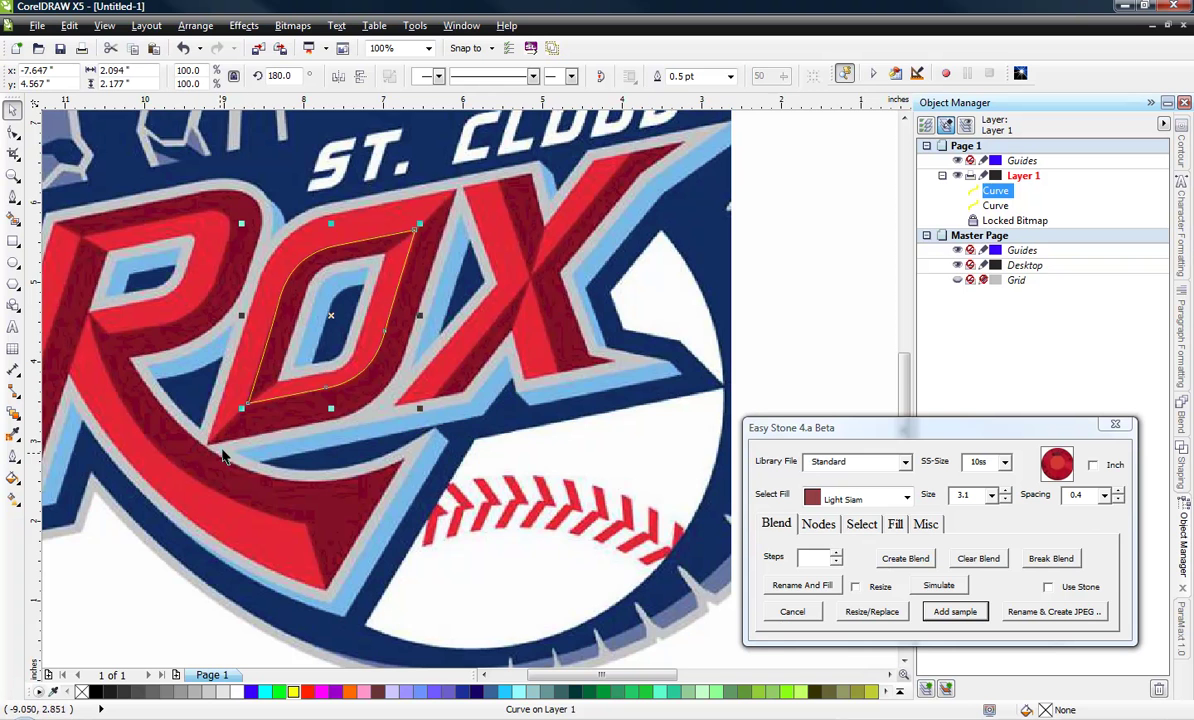
scroll(305, 322, "up", 1)
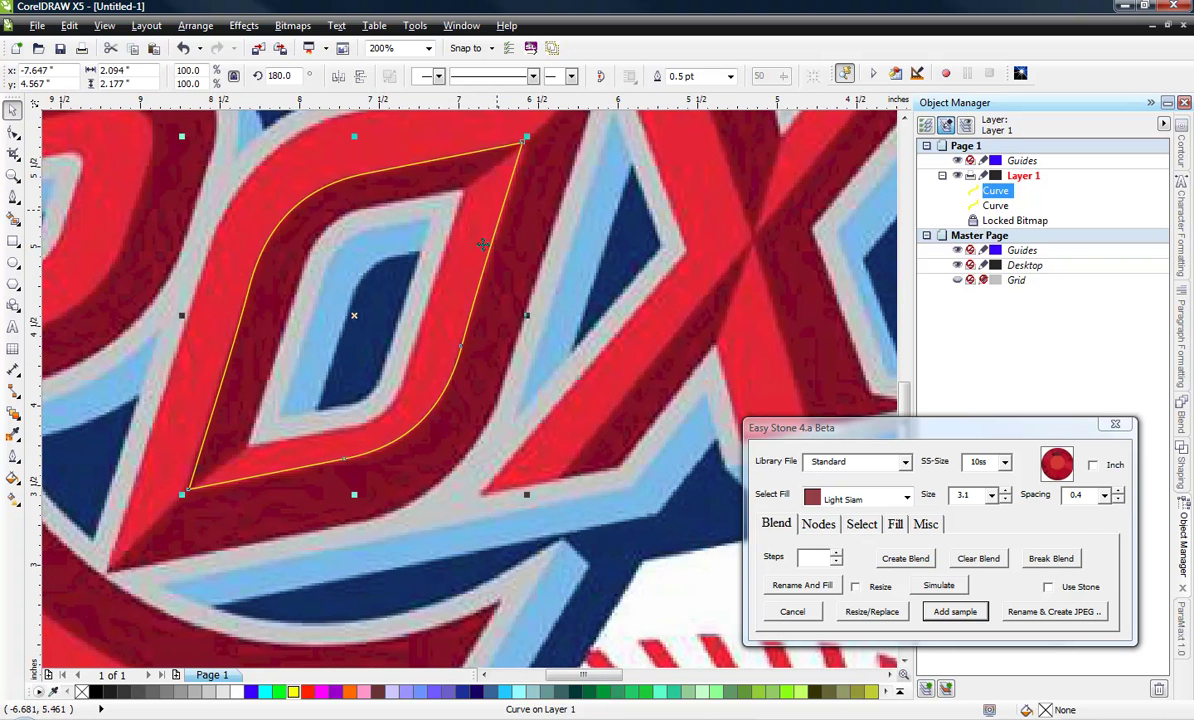
scroll(341, 469, "down", 1)
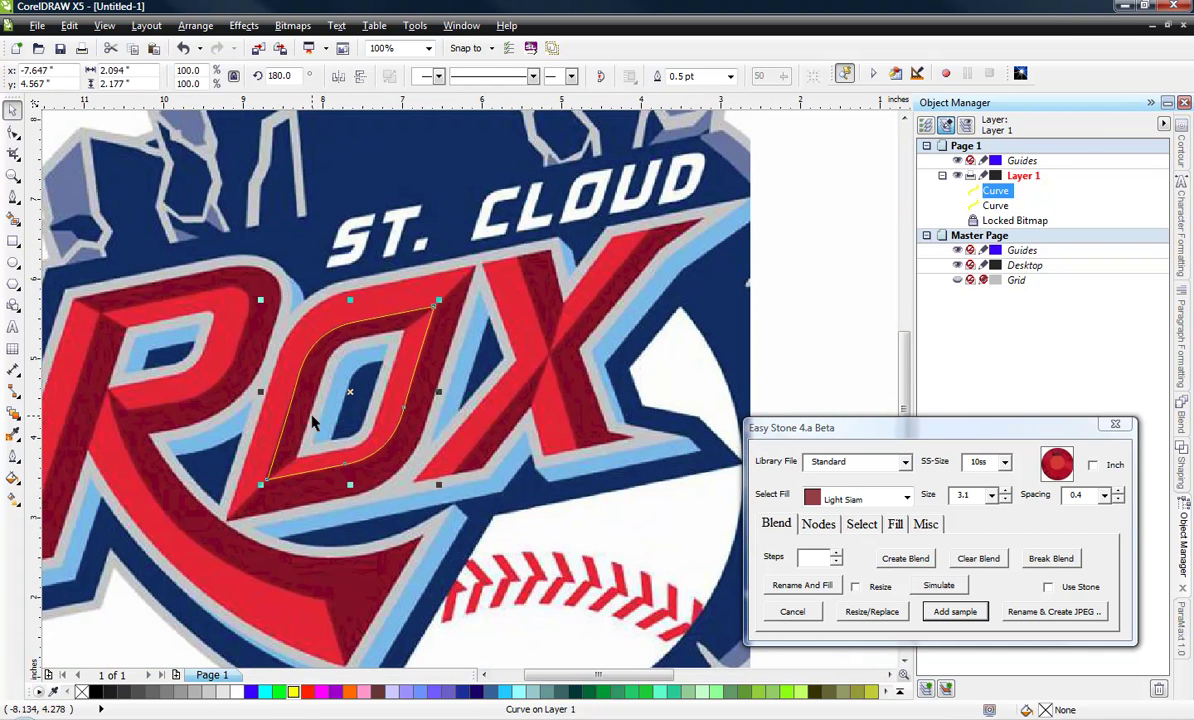
Step: Select both yellow curve halves and combine them into one object
left_click(459, 355)
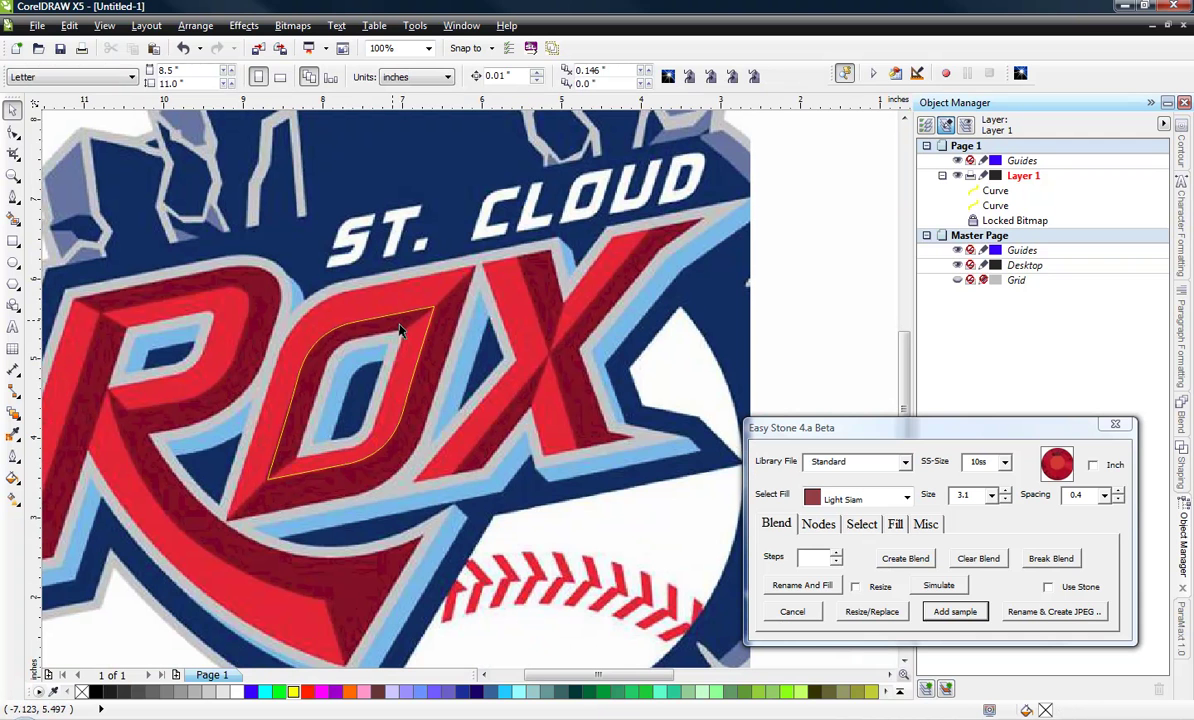
left_click_drag(474, 288, 207, 537)
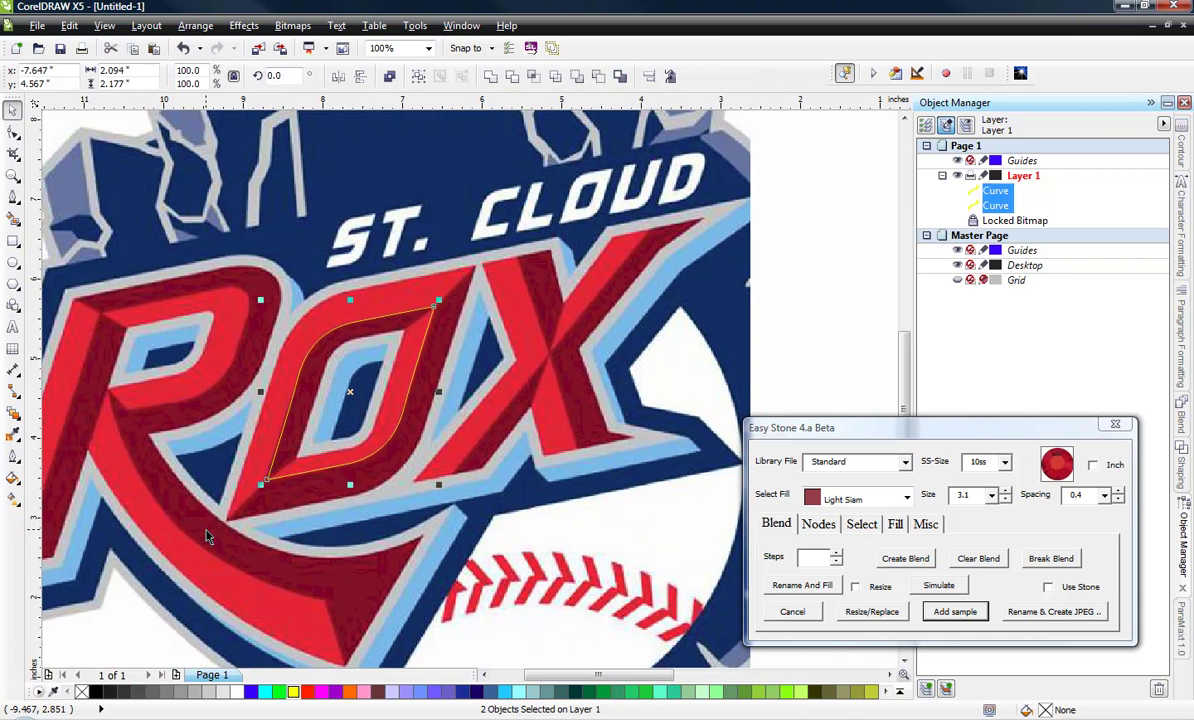
left_click(389, 76)
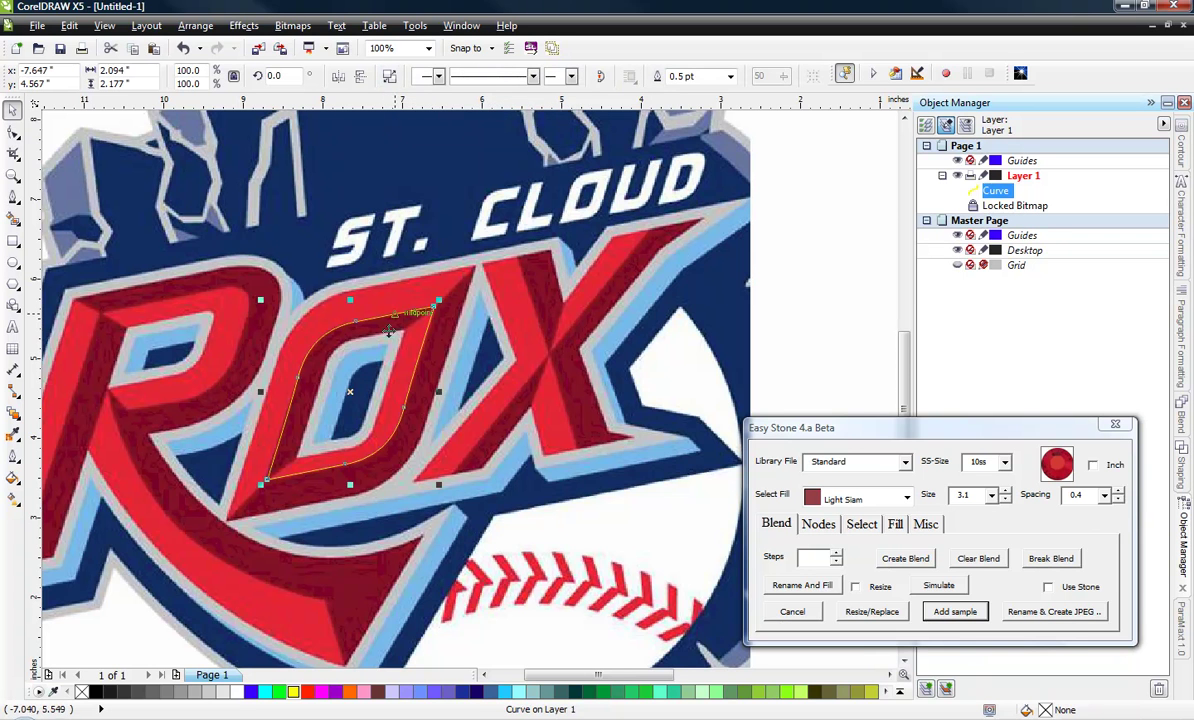
scroll(381, 340, "up", 1)
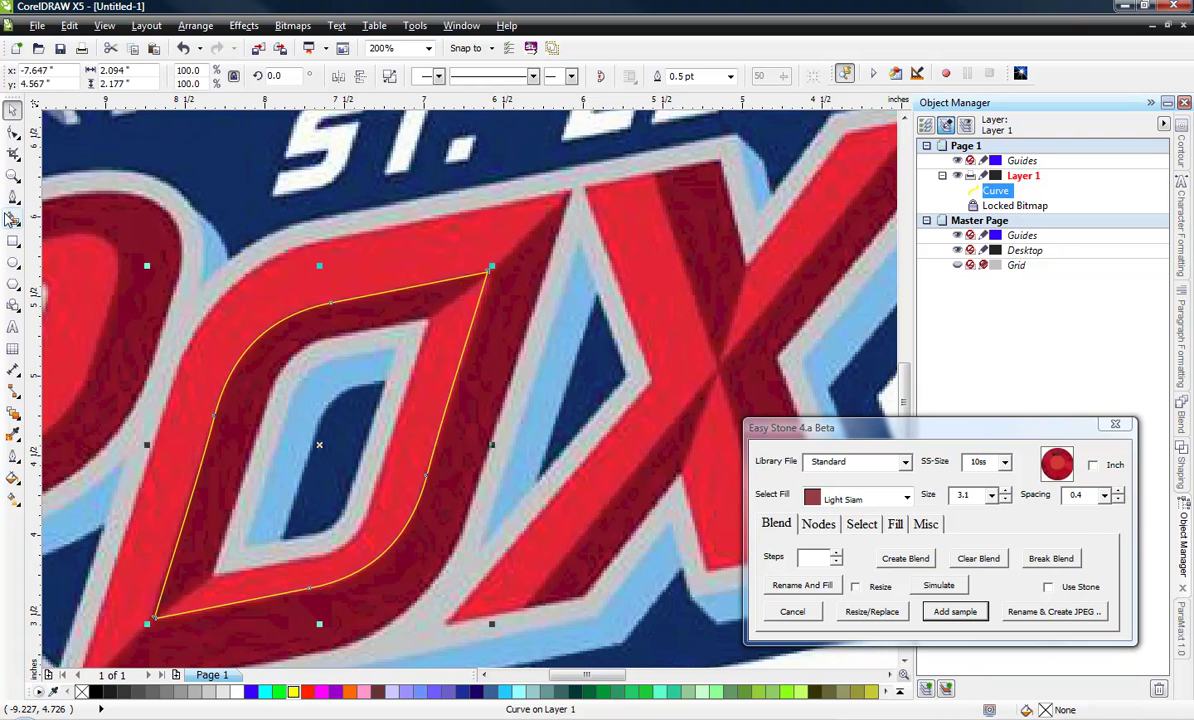
Step: Join the top-right end nodes to close the path, then select the extra bottom-left node
left_click(13, 133)
left_click_drag(461, 294, 458, 292)
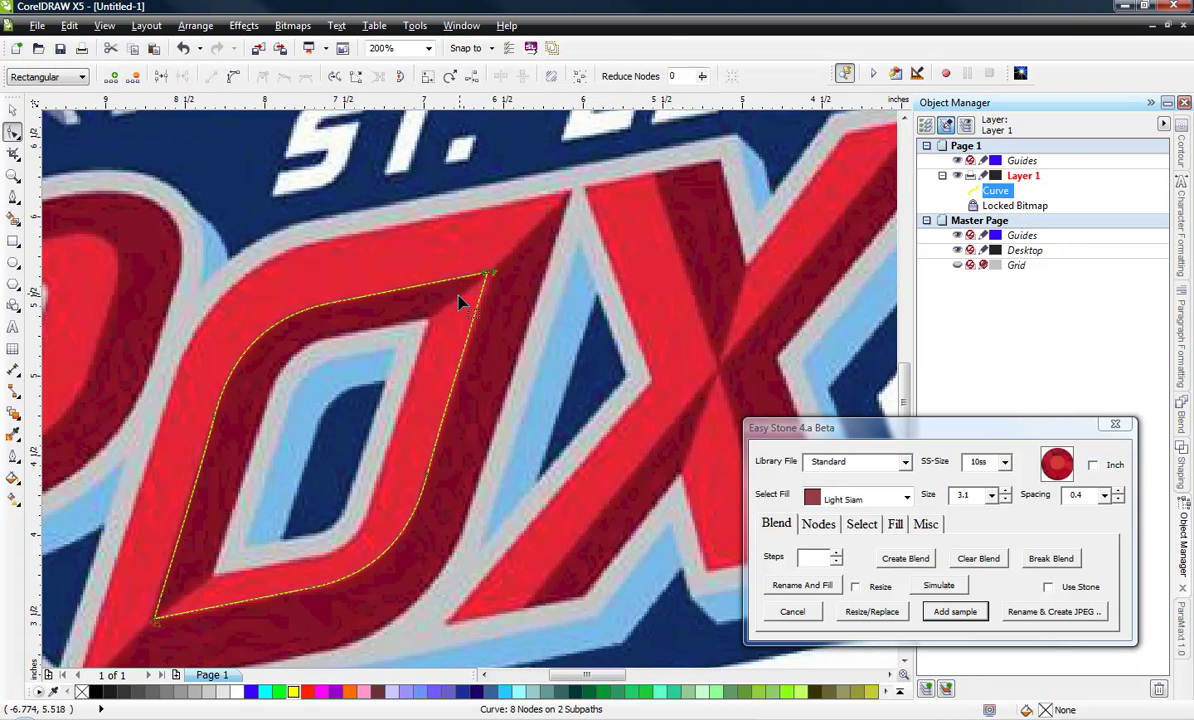
left_click(160, 80)
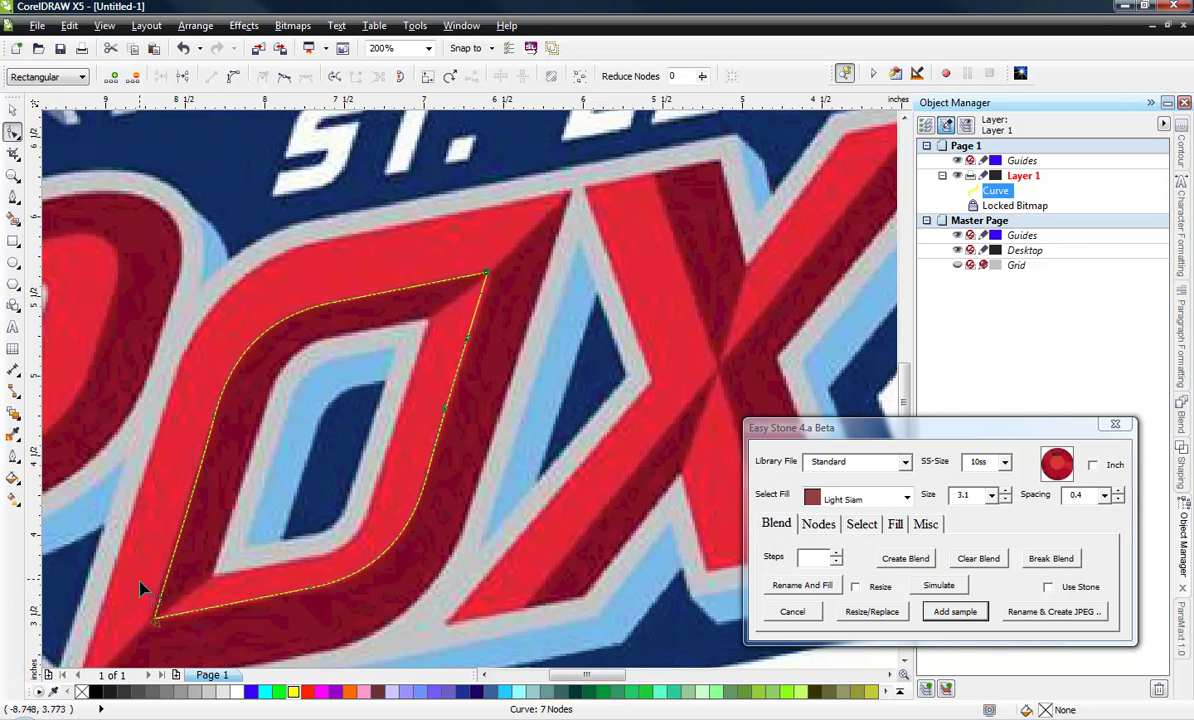
left_click_drag(172, 653, 172, 652)
left_click(12, 110)
scroll(440, 201, "down", 2)
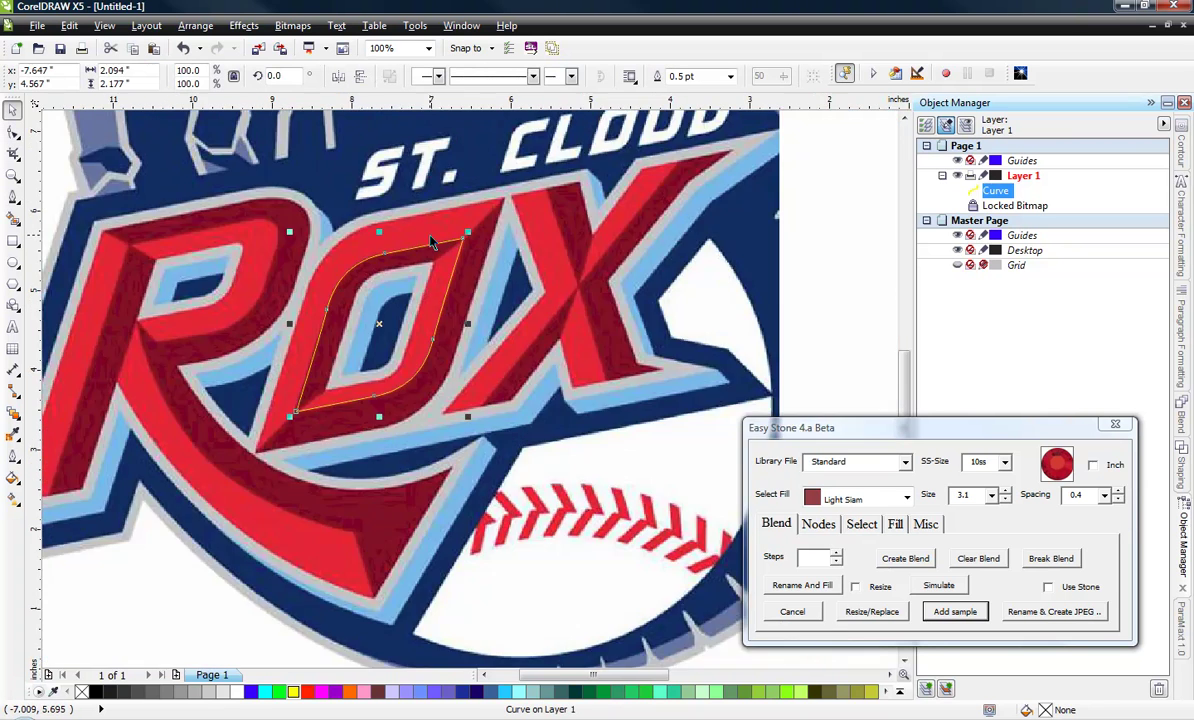
scroll(380, 258, "up", 2)
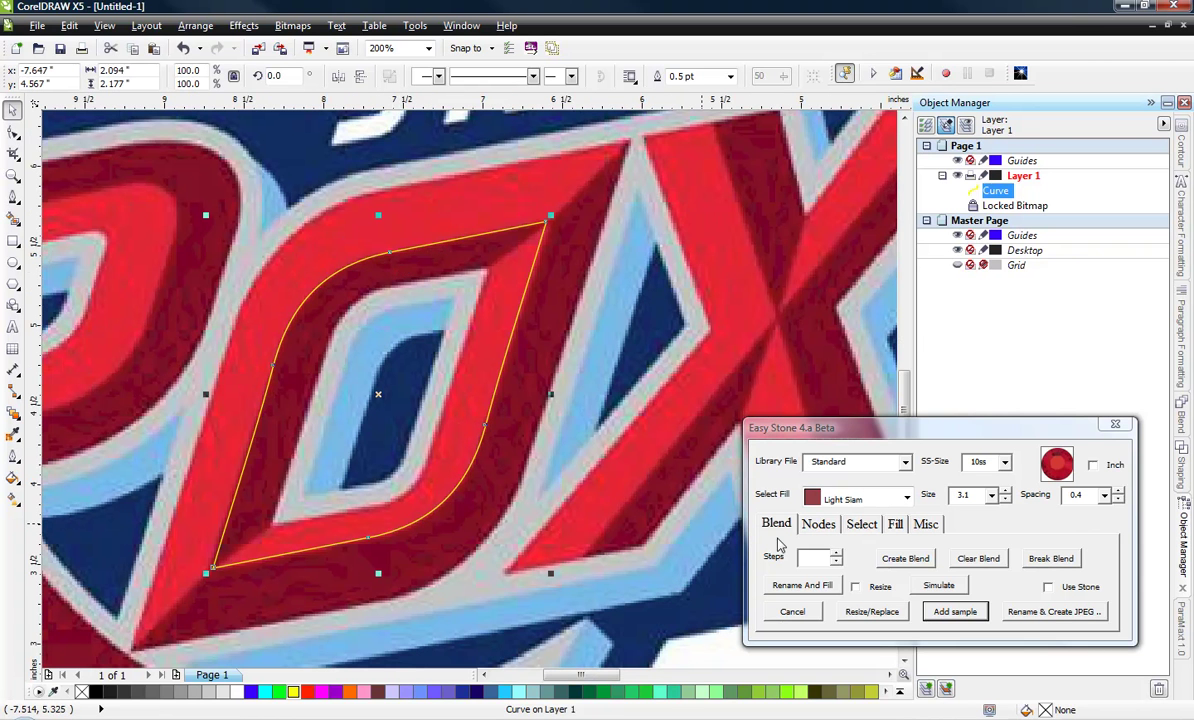
left_click_drag(785, 426, 775, 432)
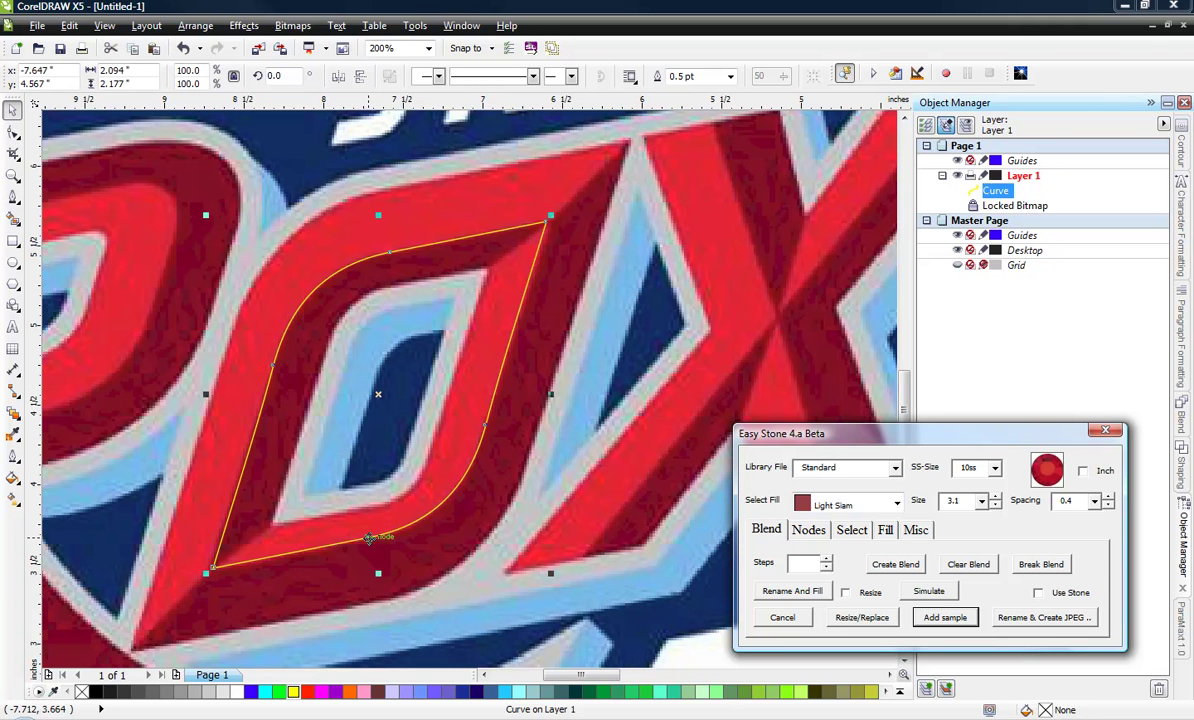
double_click(270, 428)
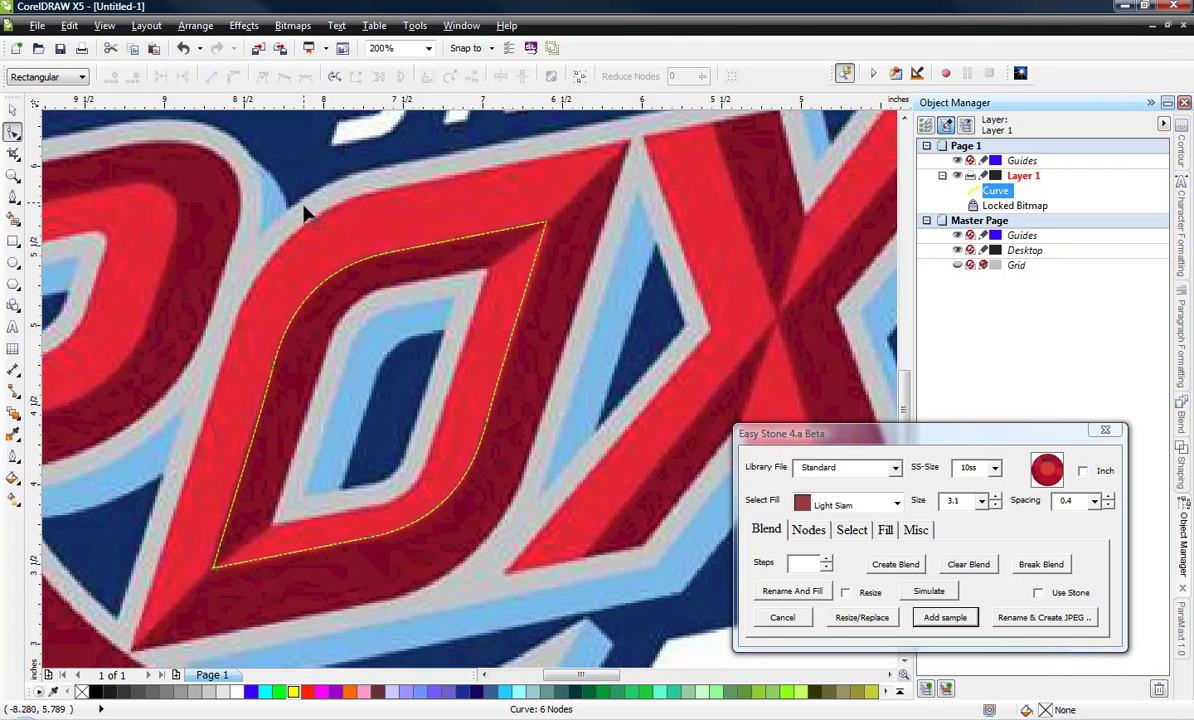
left_click_drag(251, 213, 520, 557)
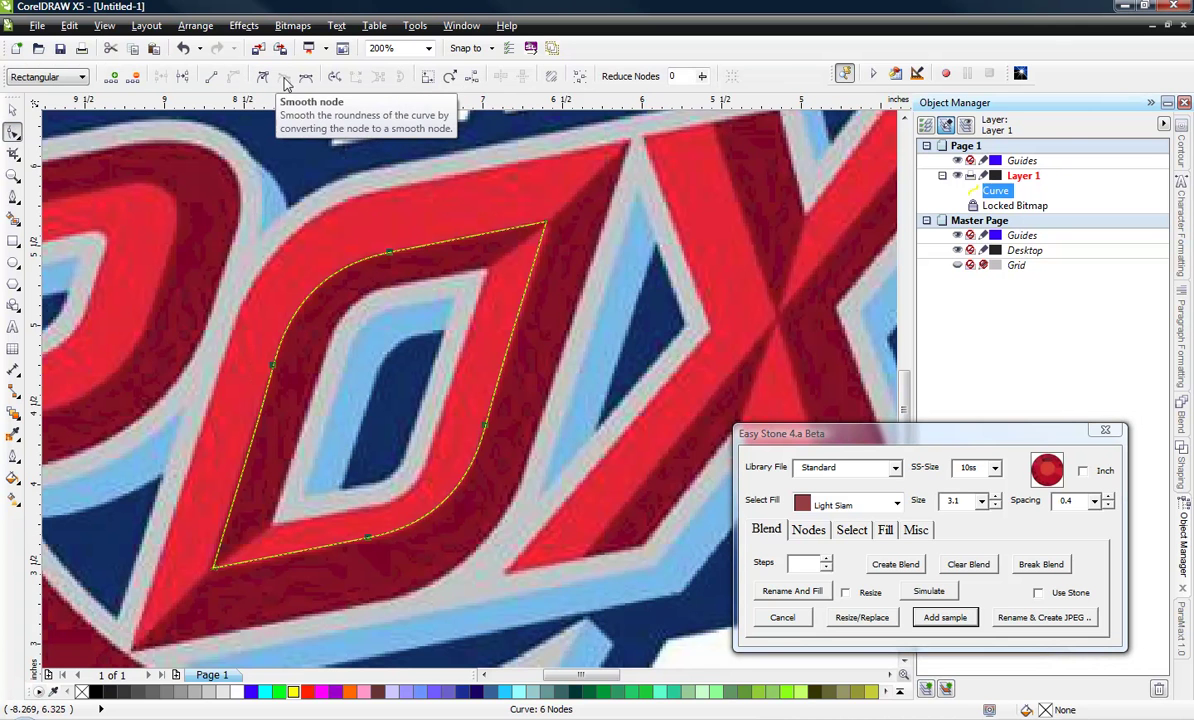
key("space")
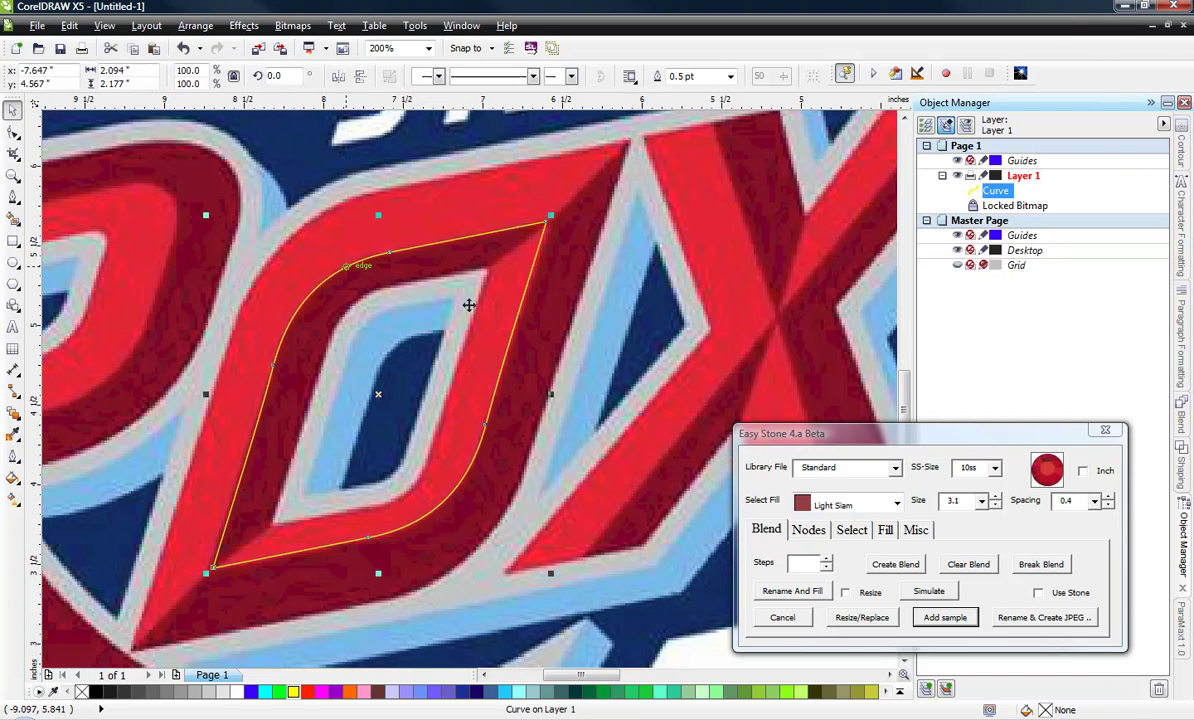
key("space")
key("space")
Step: Apply an outside contour to the diamond curve with 3.5 mm offset and 2 steps
key("ctrl+F9")
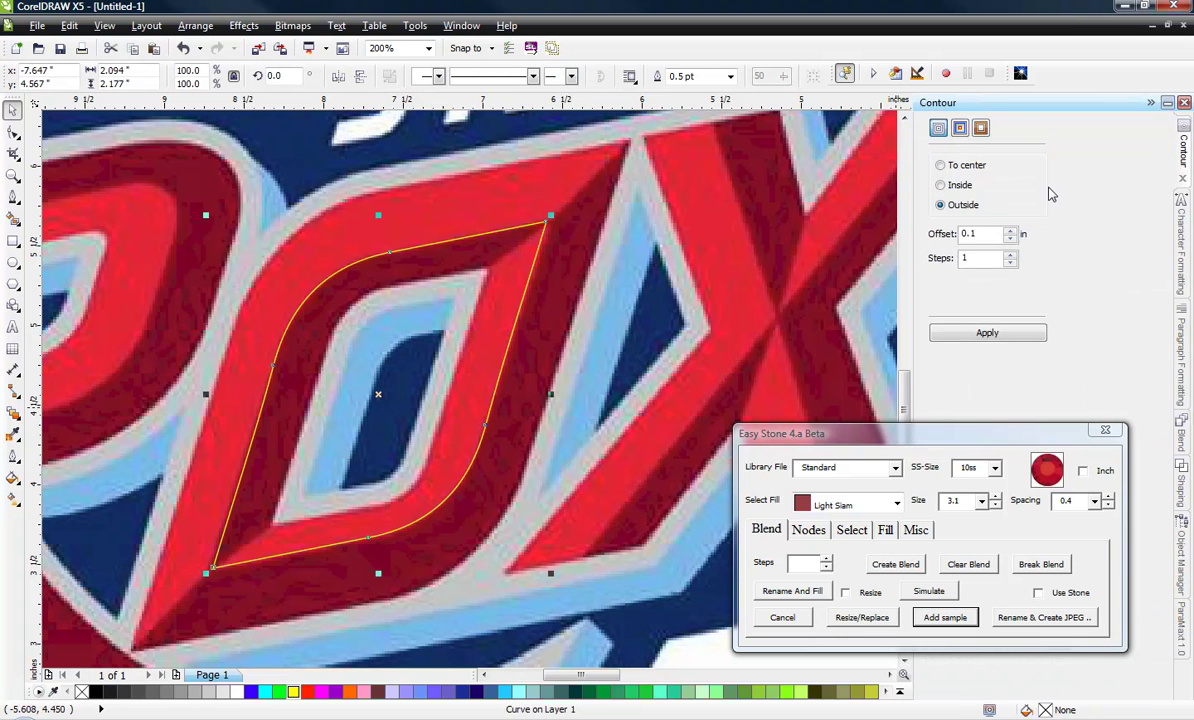
left_click(548, 216)
key("Escape")
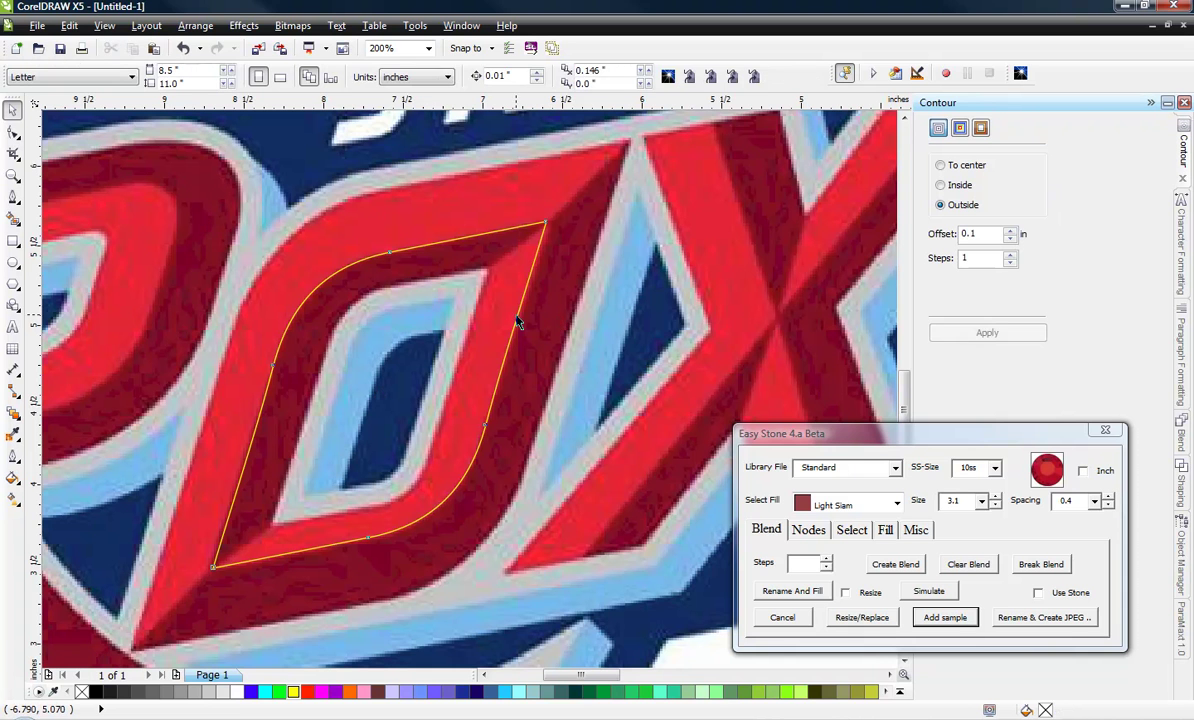
left_click(523, 322)
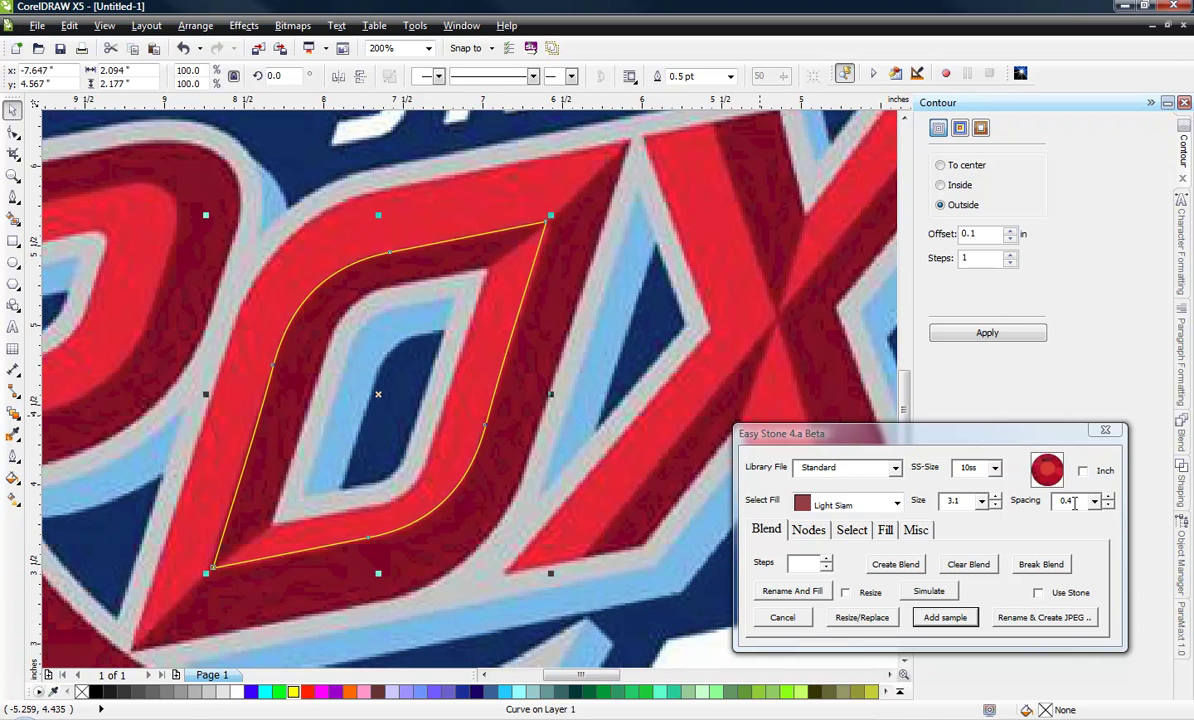
left_click_drag(985, 234, 955, 234)
type("3.5mm")
left_click(1013, 255)
left_click(1008, 334)
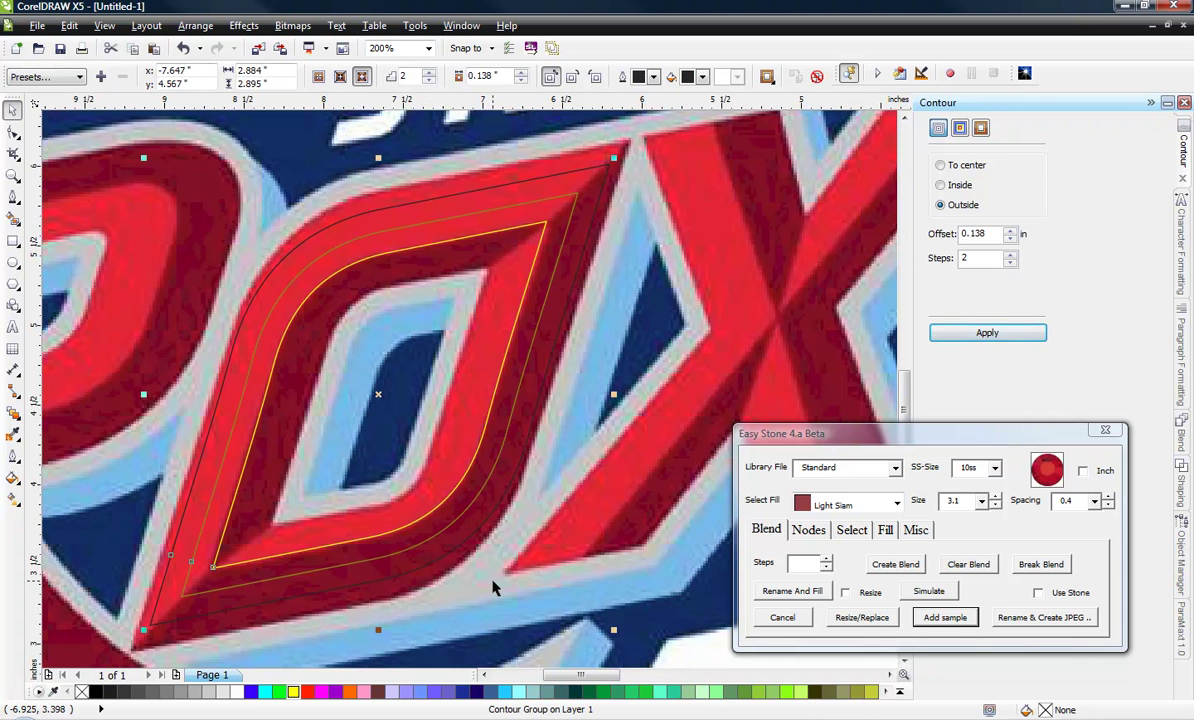
Step: Break the outside contour group apart and ungroup its curves
right_click(486, 525)
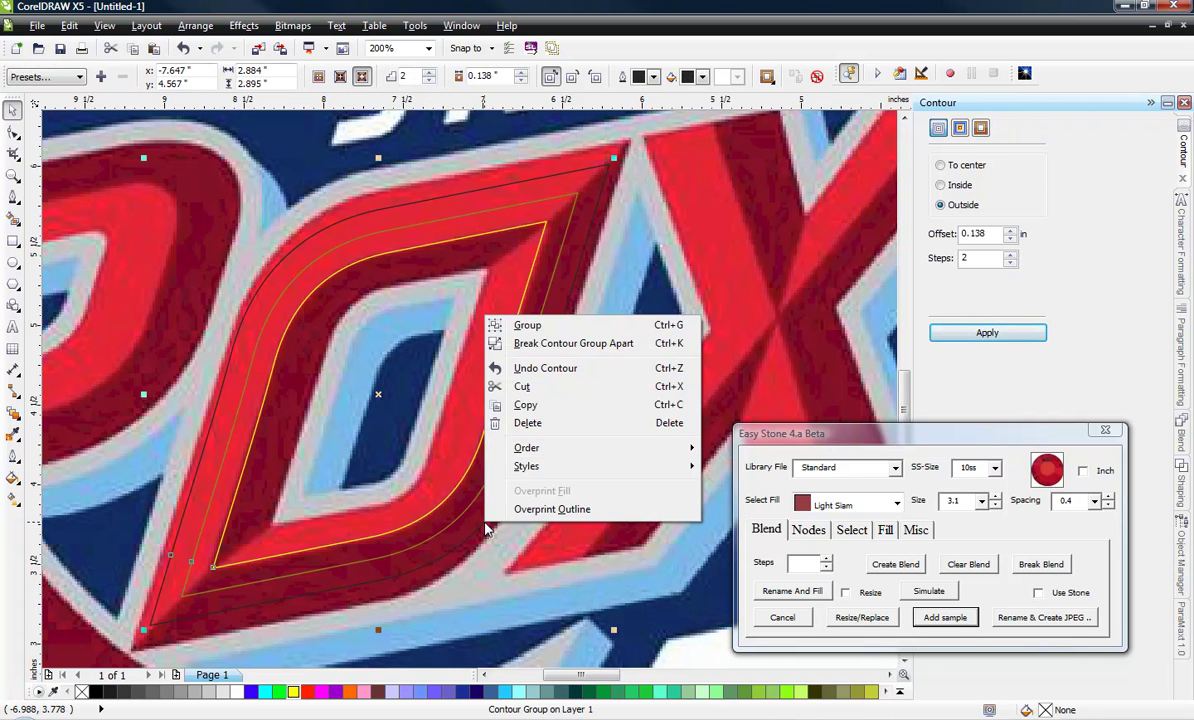
left_click(591, 343)
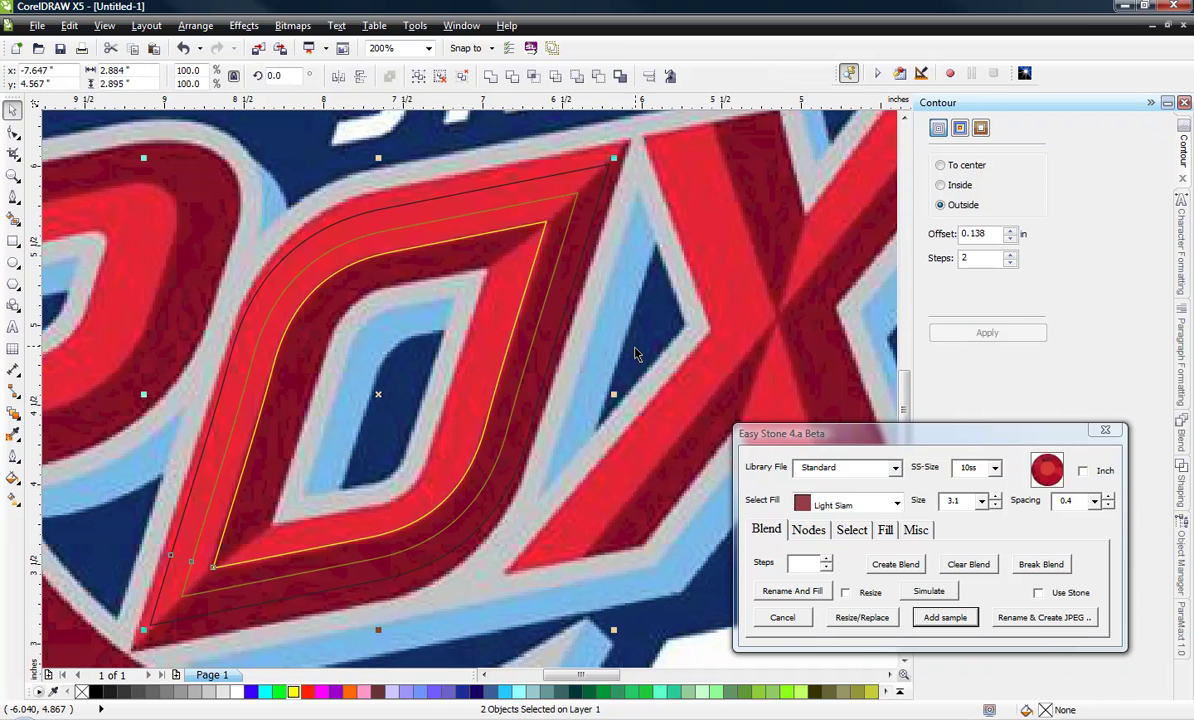
right_click(548, 304)
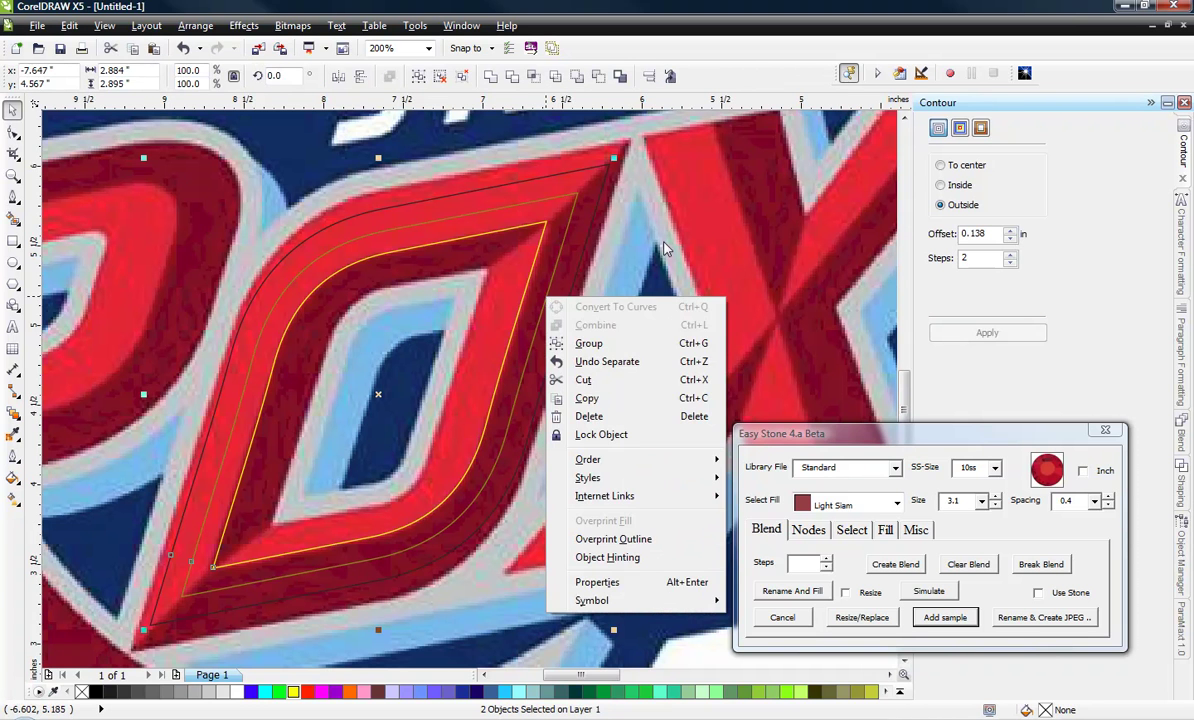
key("Escape")
key("Escape")
left_click(555, 265)
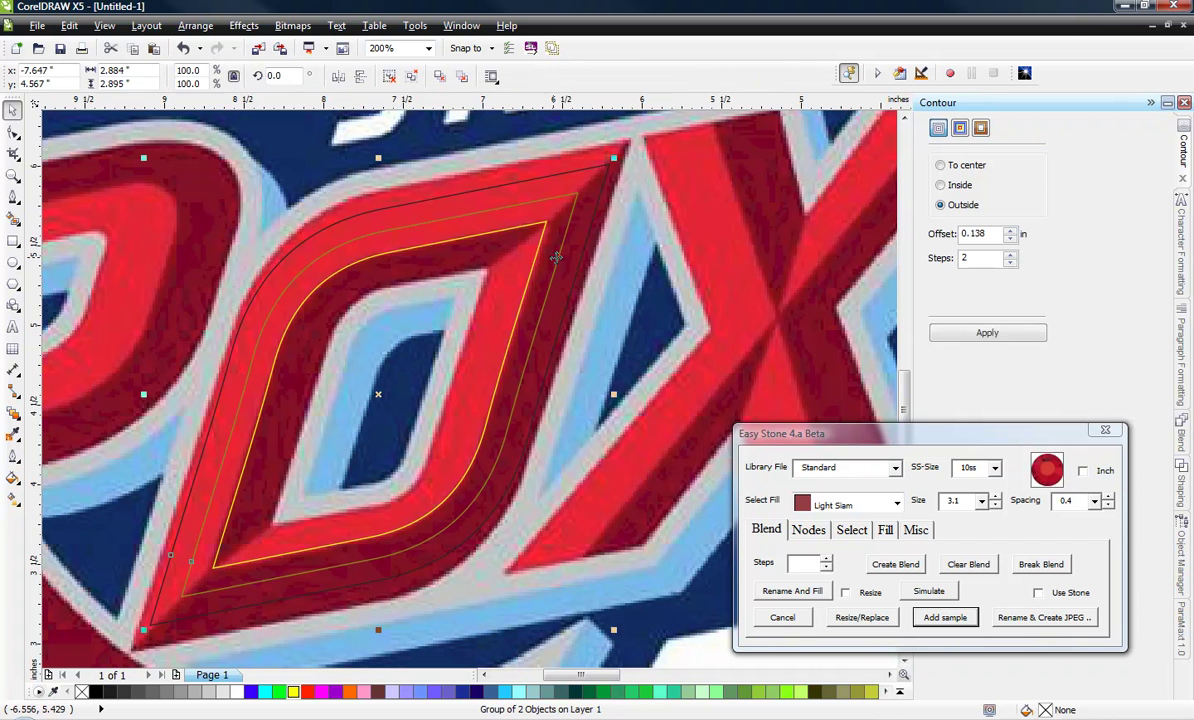
right_click(557, 260)
left_click(616, 292)
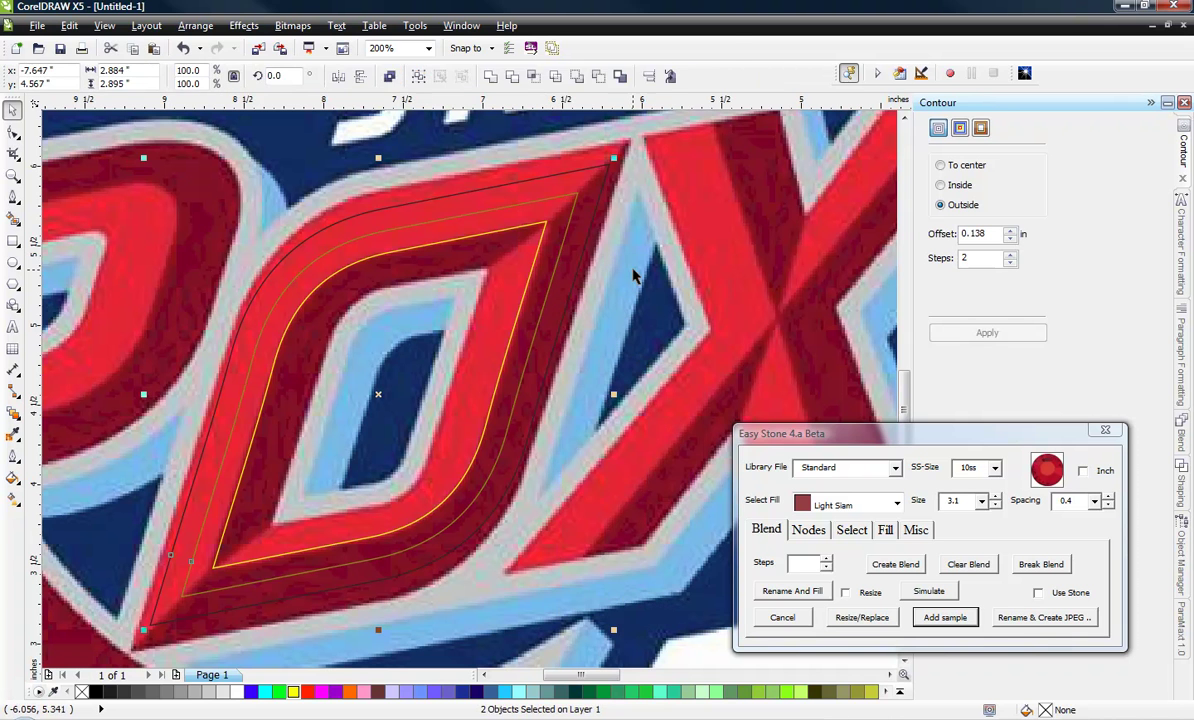
key("Escape")
left_click(560, 264)
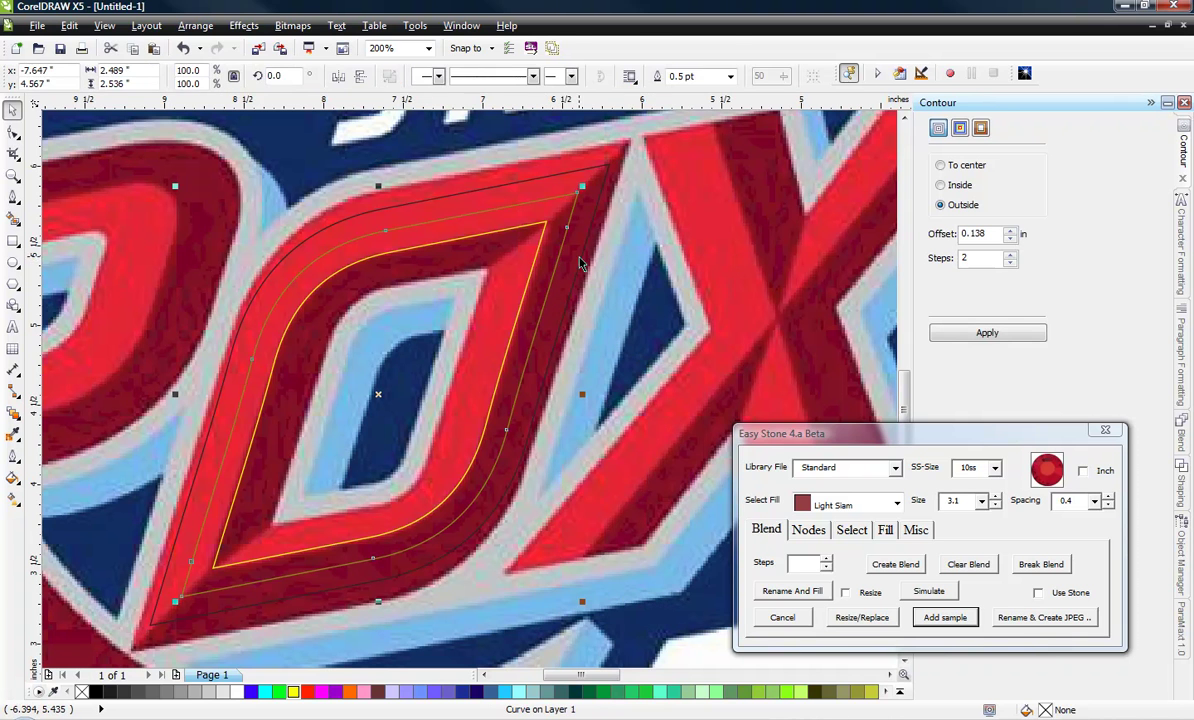
left_click(542, 262)
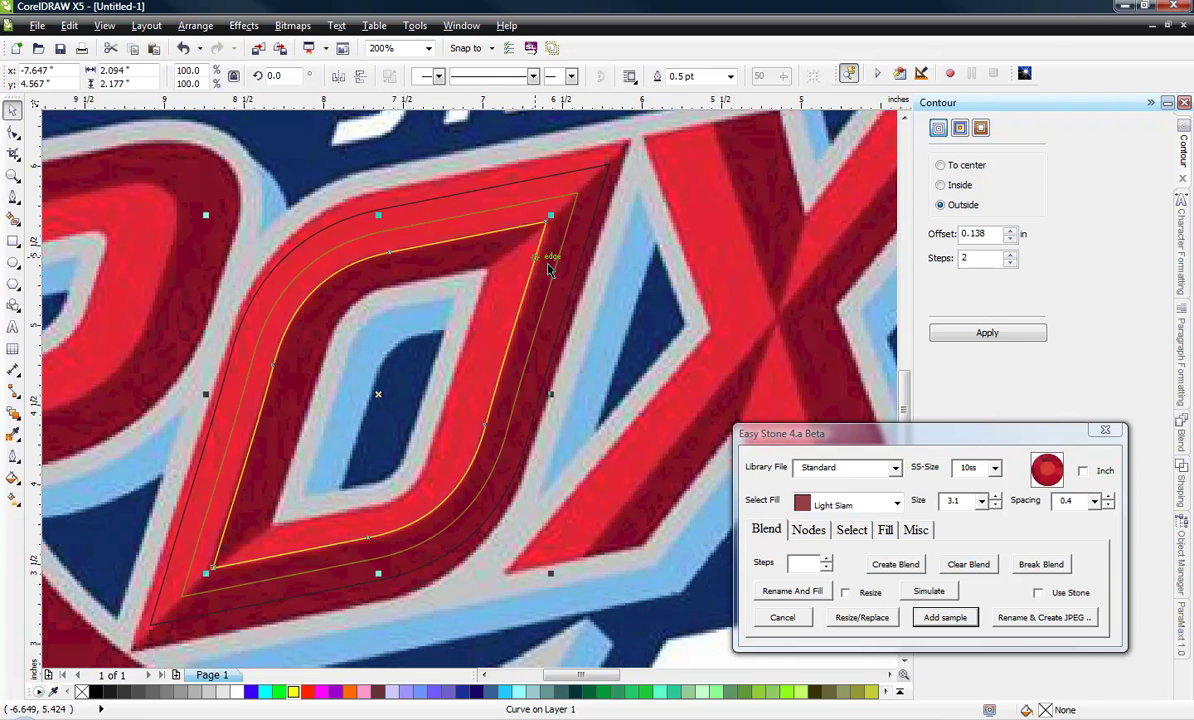
key("Escape")
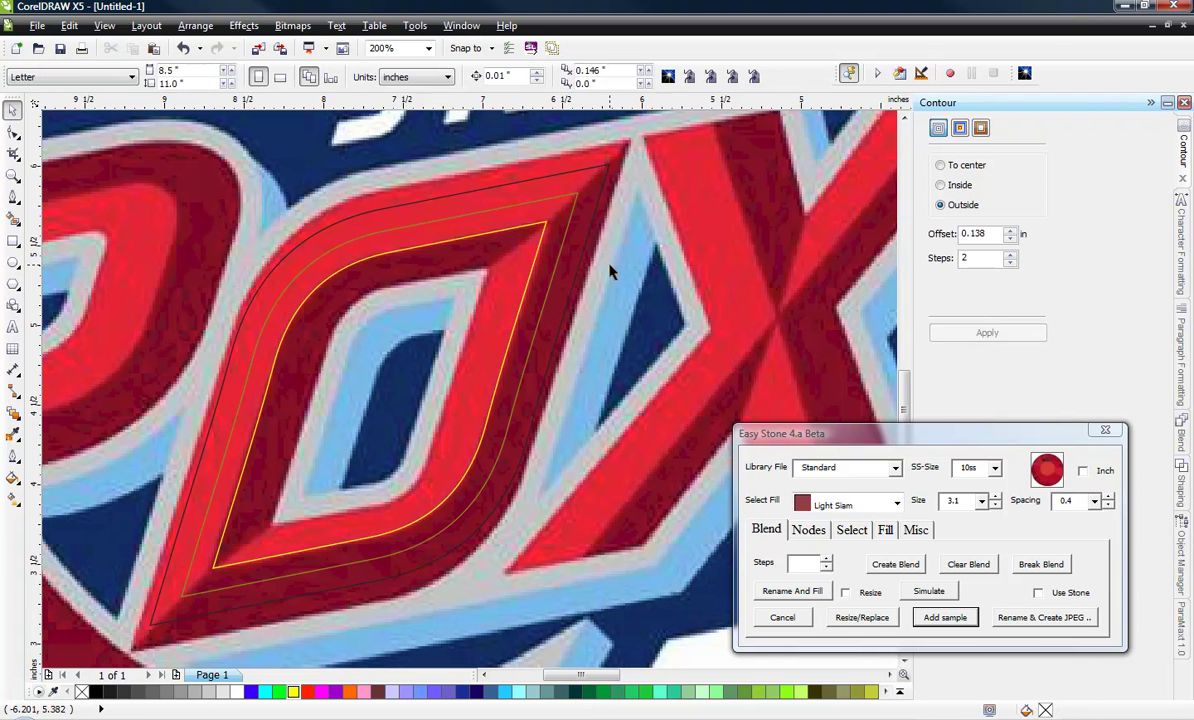
Step: Apply an Inside contour (0.138 in offset, 2 steps) to the original diamond path
left_click(531, 276)
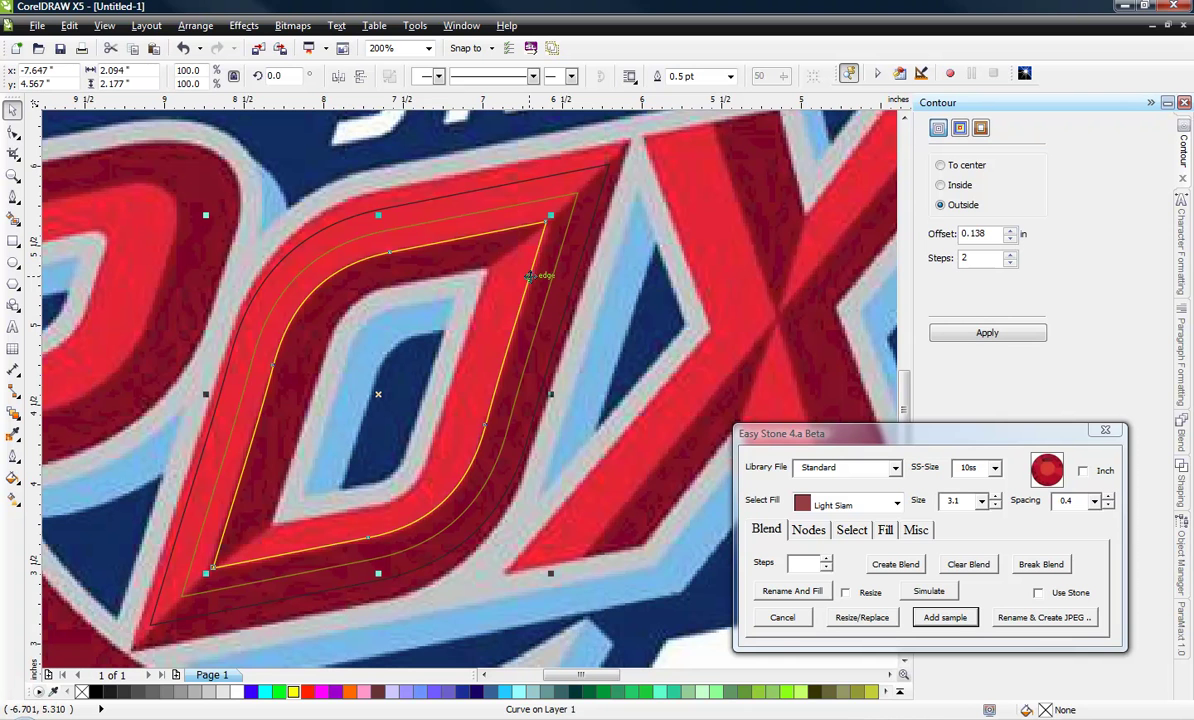
left_click(940, 186)
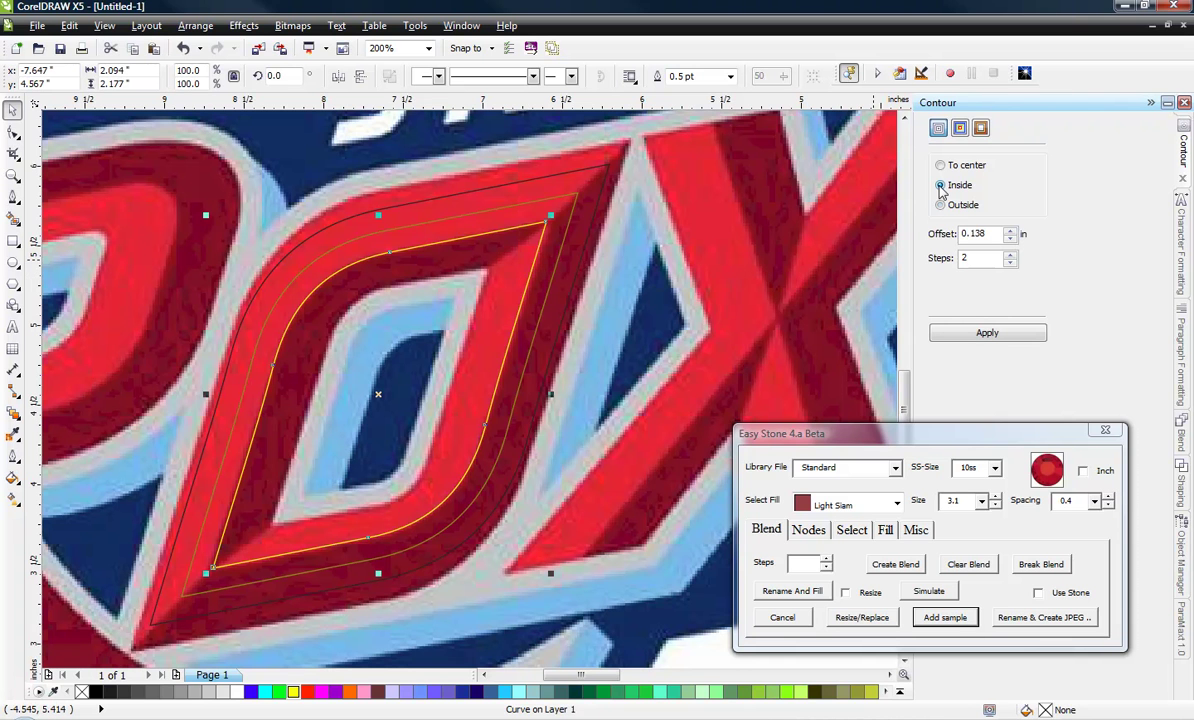
left_click(948, 333)
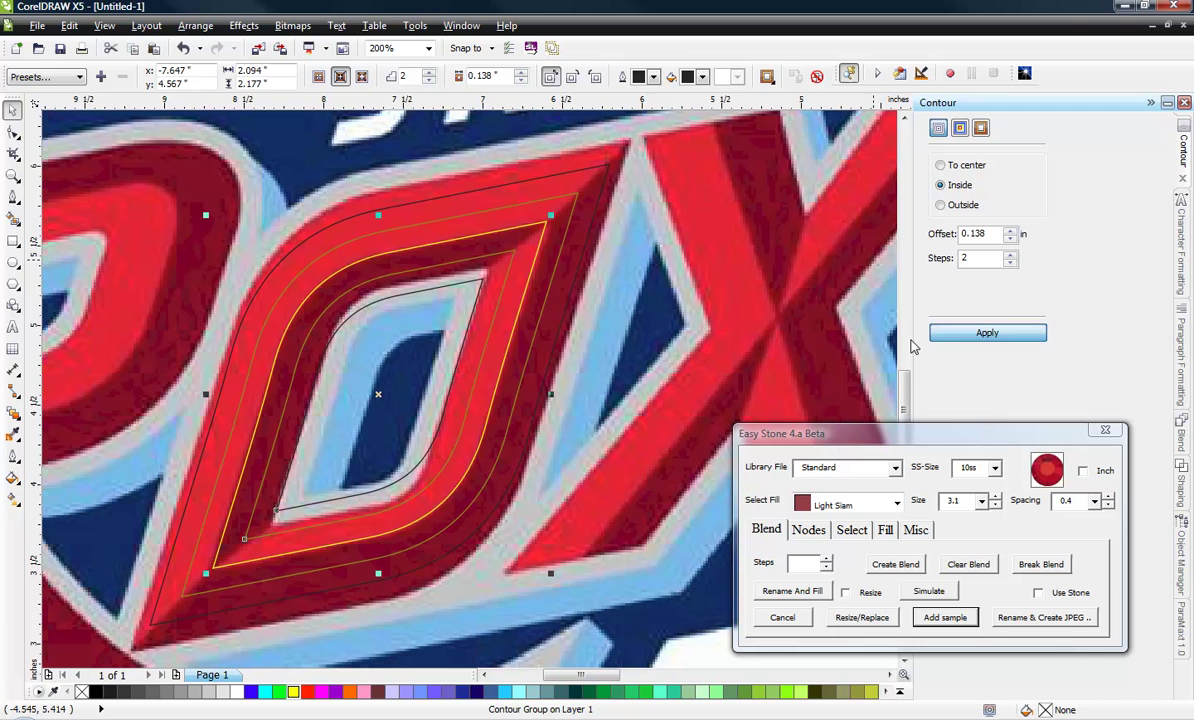
Step: Break the inside contour group apart and ungroup all its curves
right_click(495, 300)
left_click(518, 322)
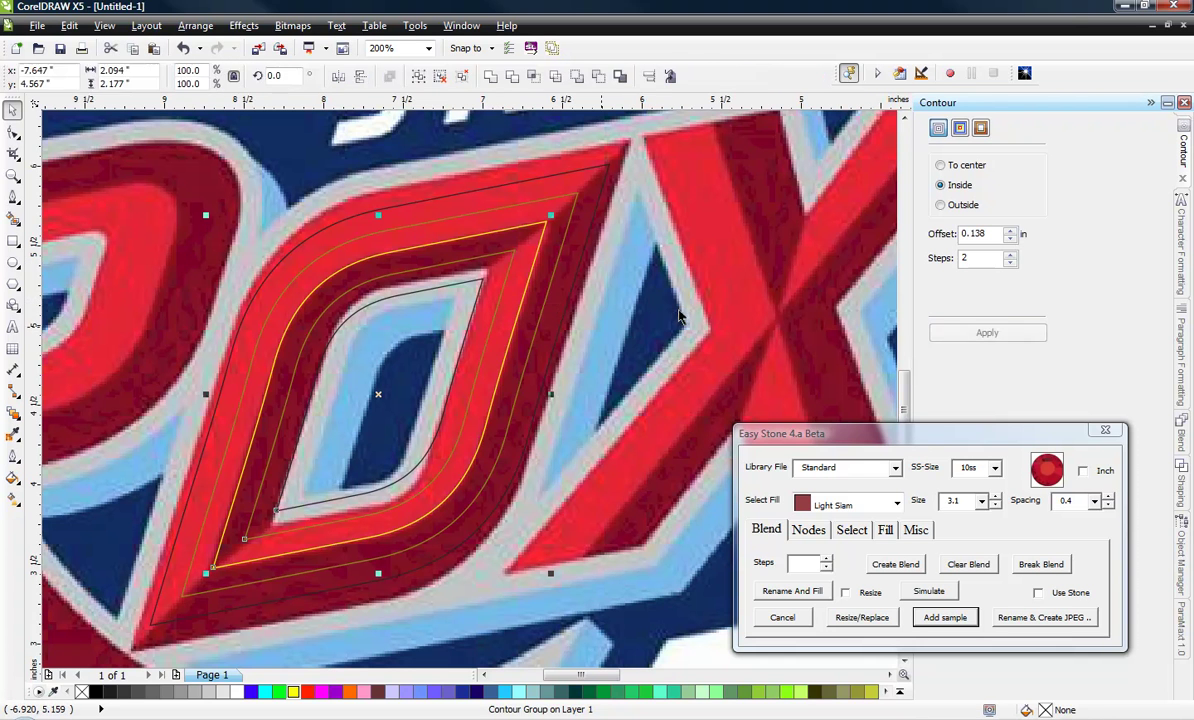
left_click(502, 294)
right_click(502, 294)
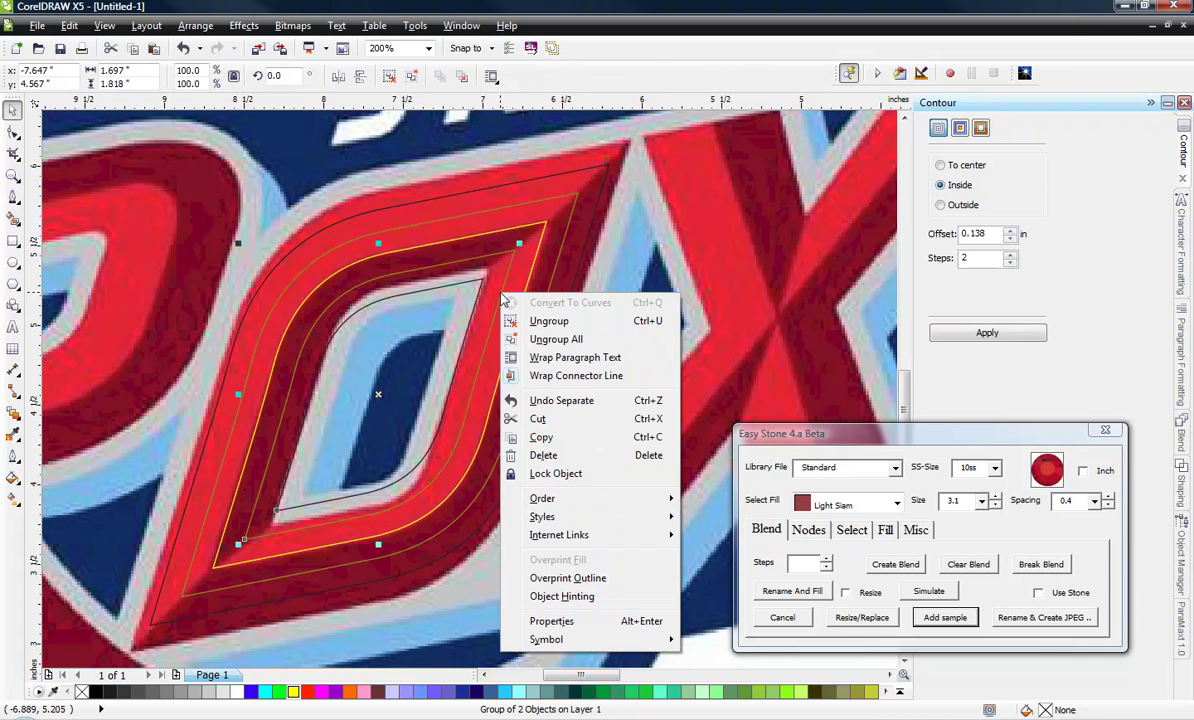
left_click(567, 340)
key("Escape")
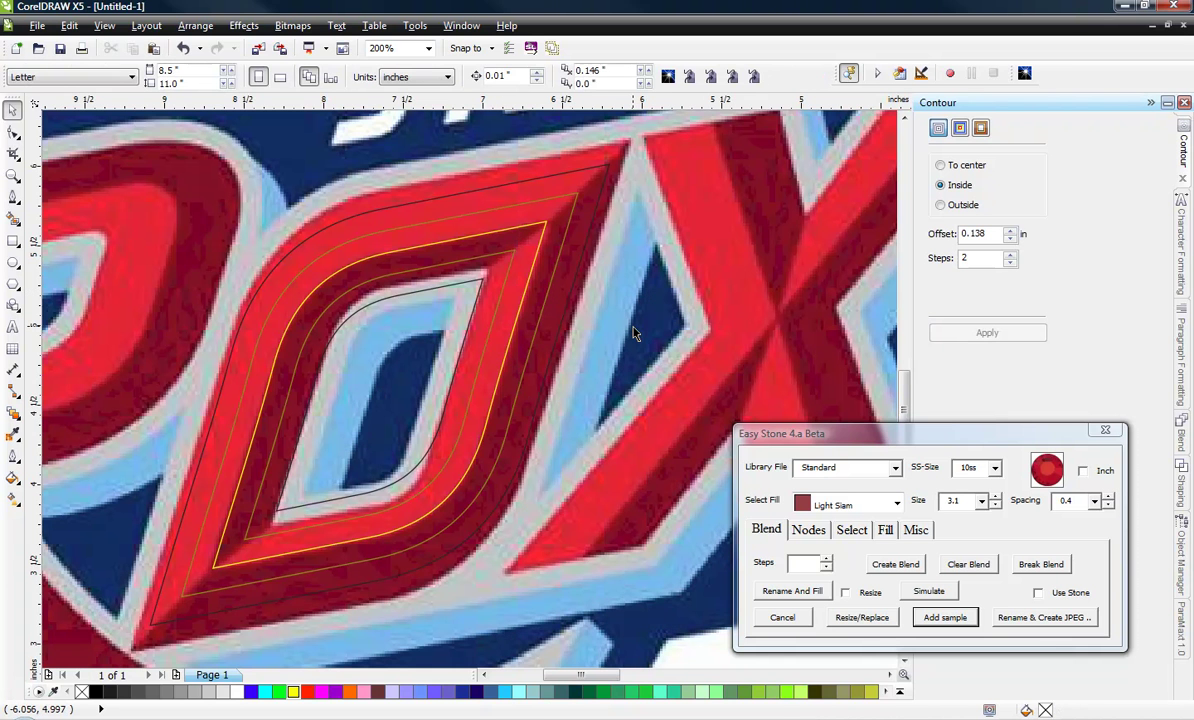
left_click(541, 280)
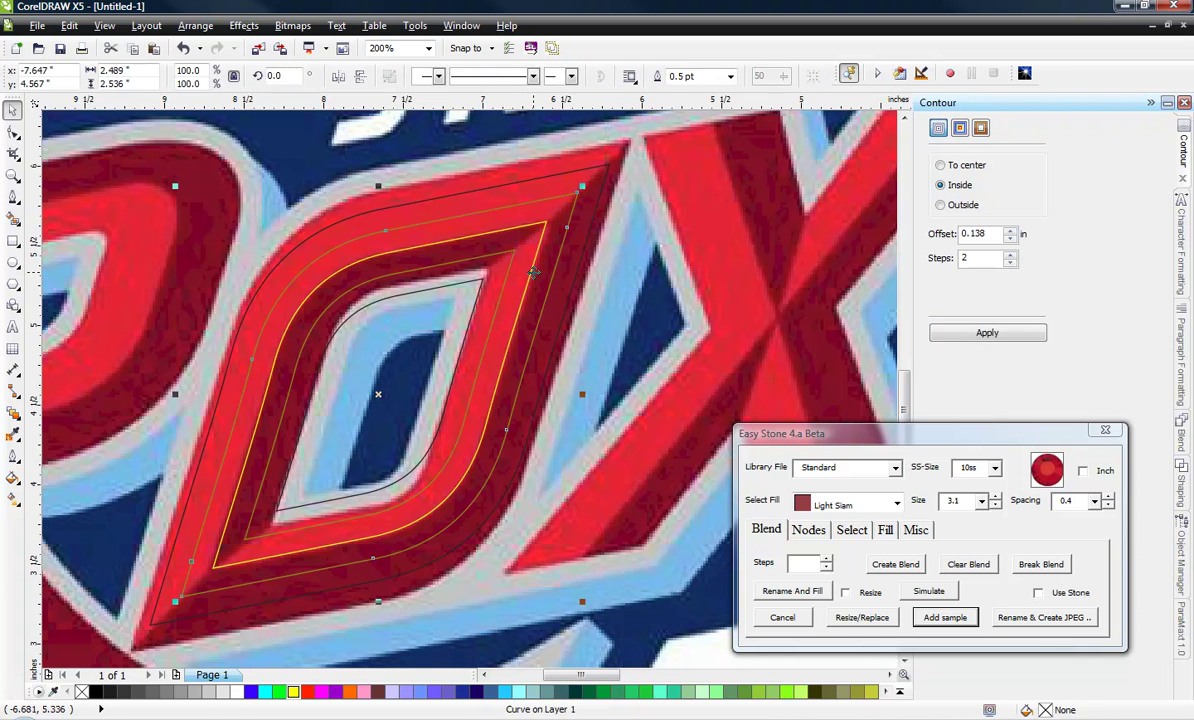
Step: Blend a chain of Light Siam stones along the O's contour path, then clear that blend
left_click(496, 243)
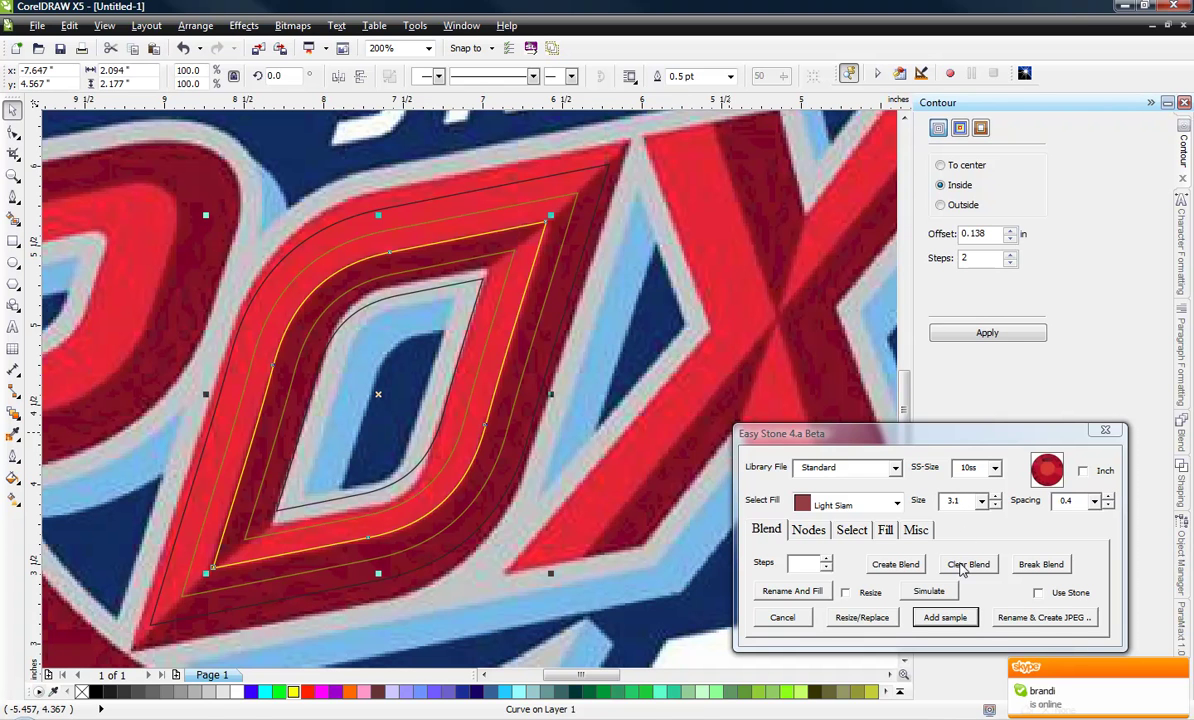
left_click(895, 564)
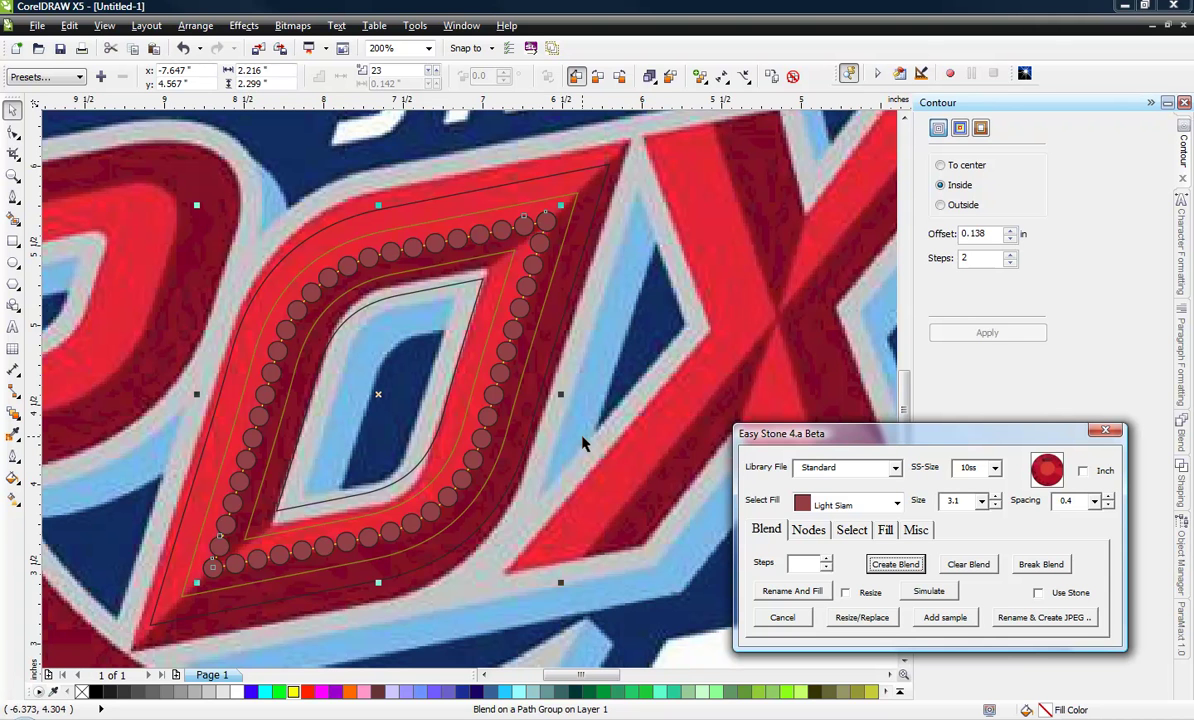
left_click(968, 564)
left_click(480, 318)
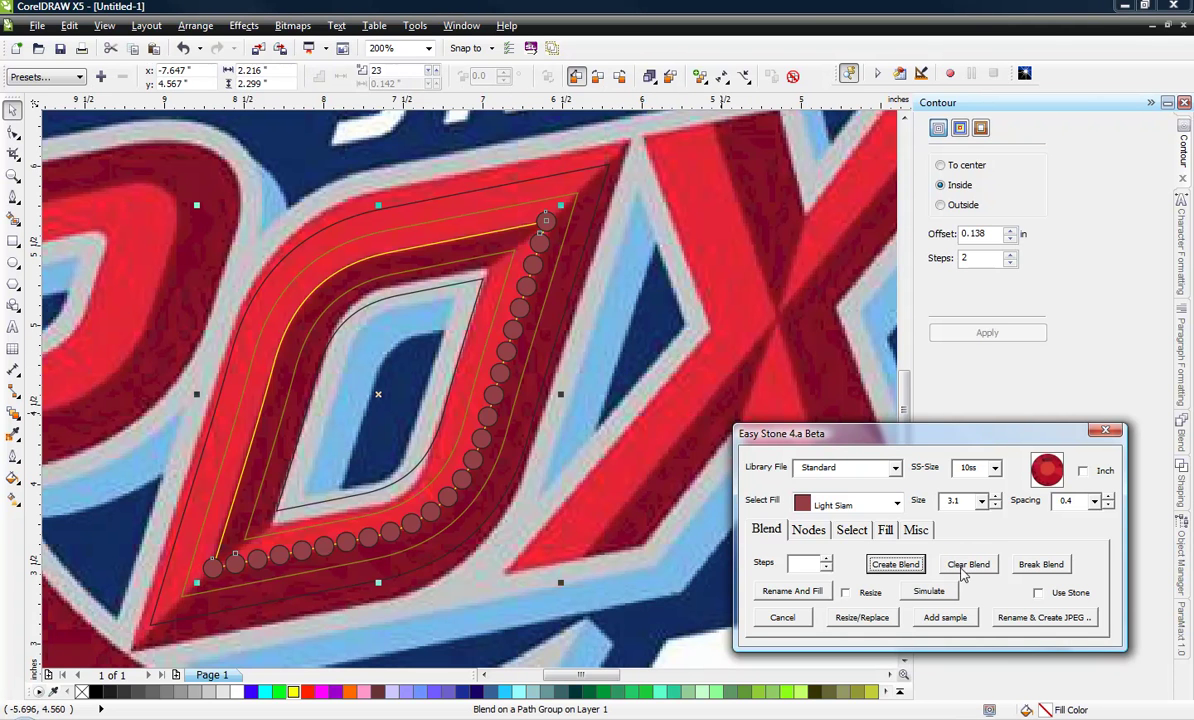
left_click(945, 562)
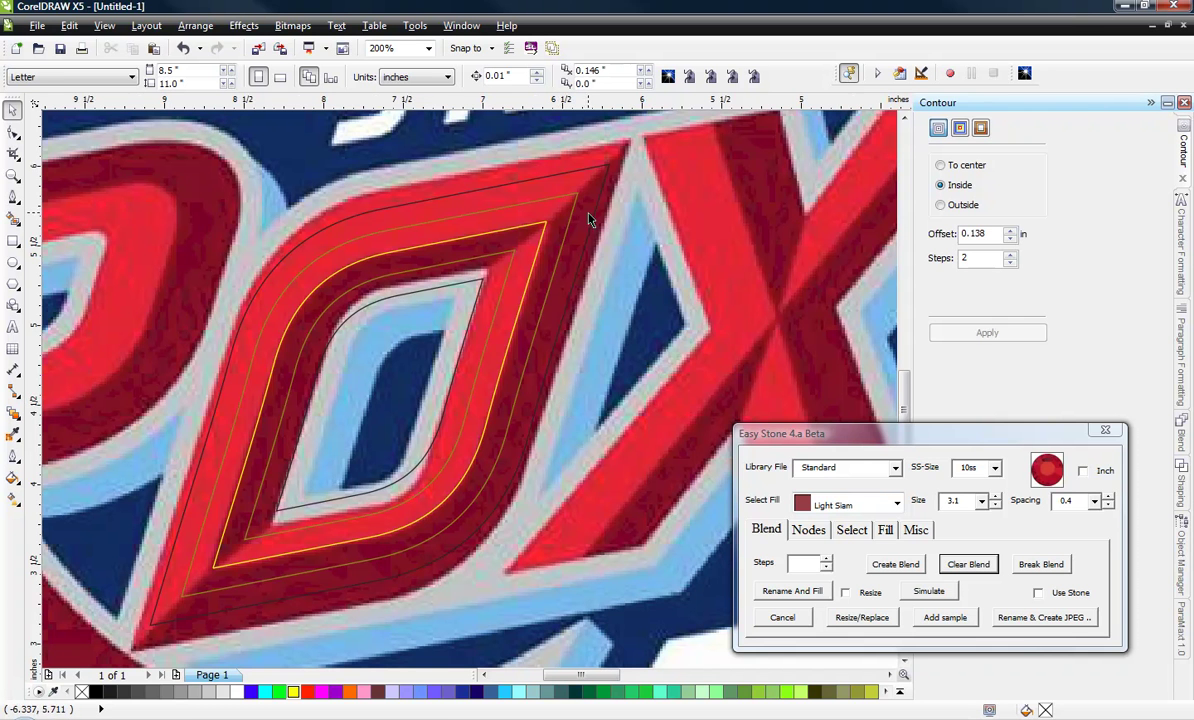
Step: Break the outer black and olive contour curves at their top-right corner nodes
scroll(590, 200, "down", 1)
scroll(600, 190, "up", 2)
scroll(590, 218, "up", 2)
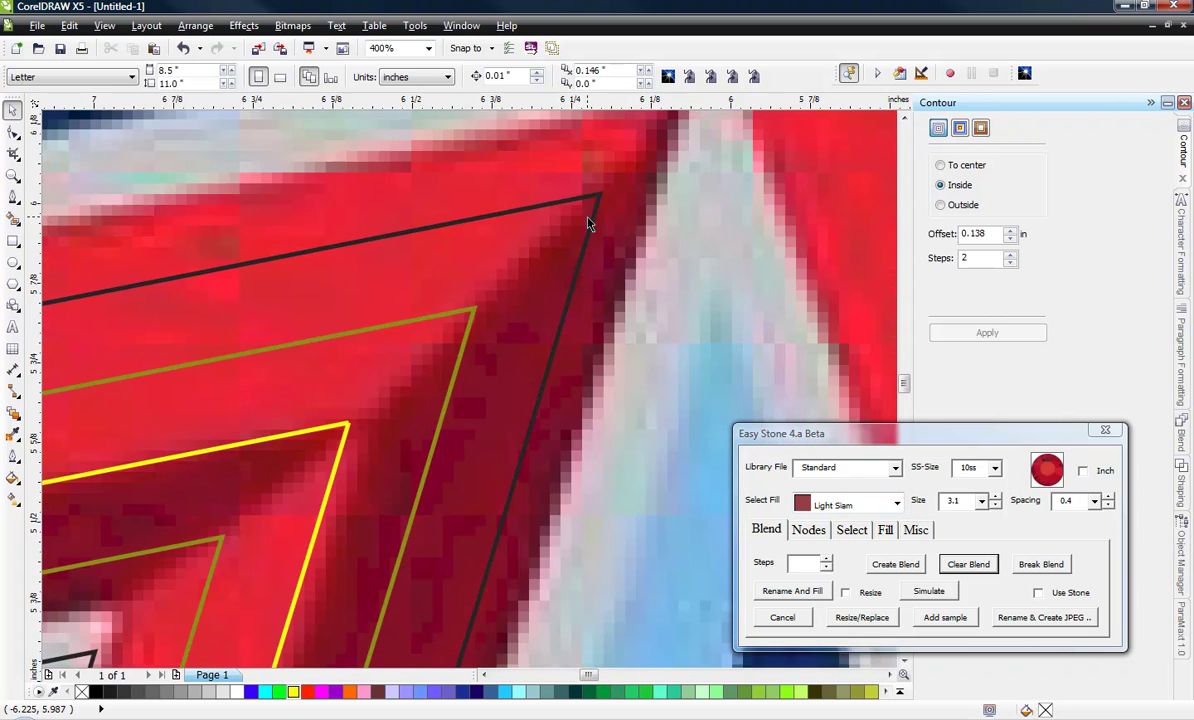
scroll(588, 222, "up", 2)
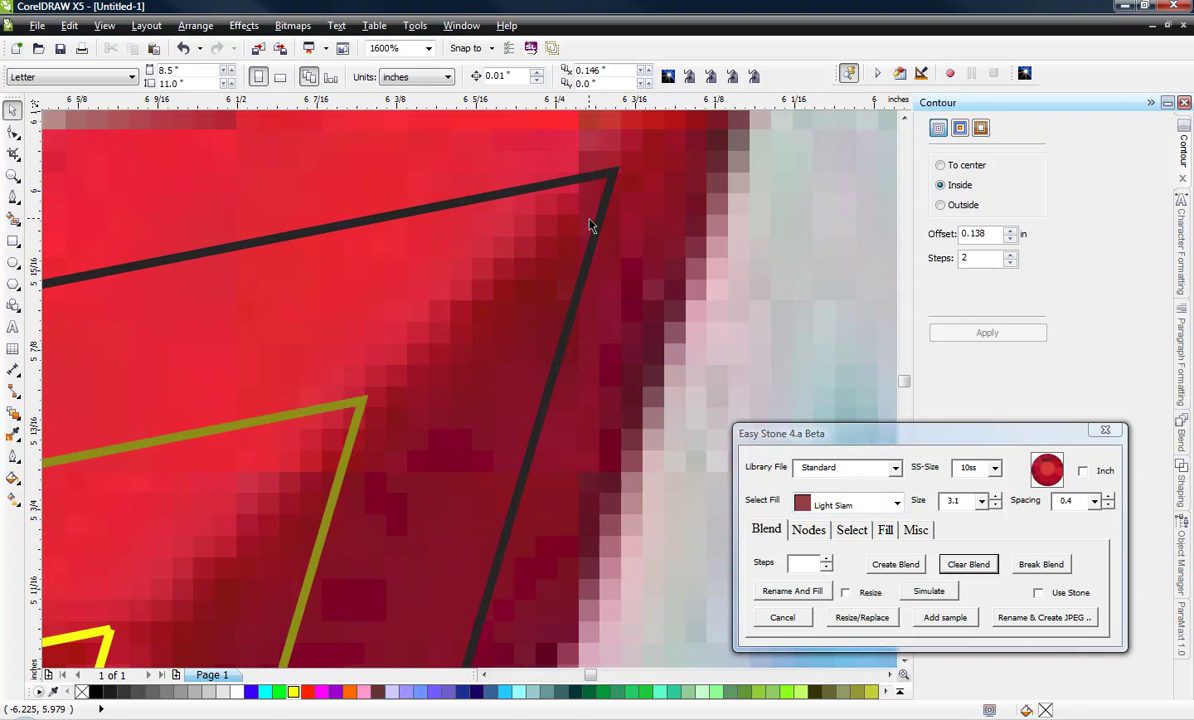
left_click(612, 175)
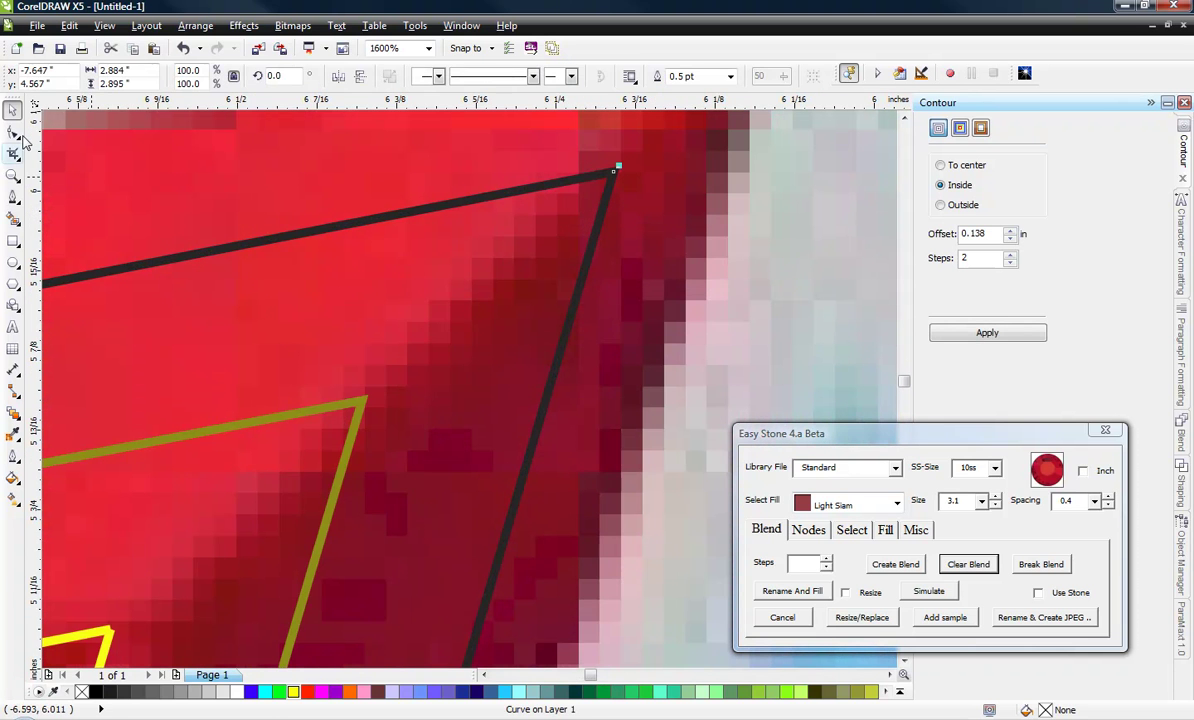
left_click(12, 133)
left_click_drag(645, 150, 597, 199)
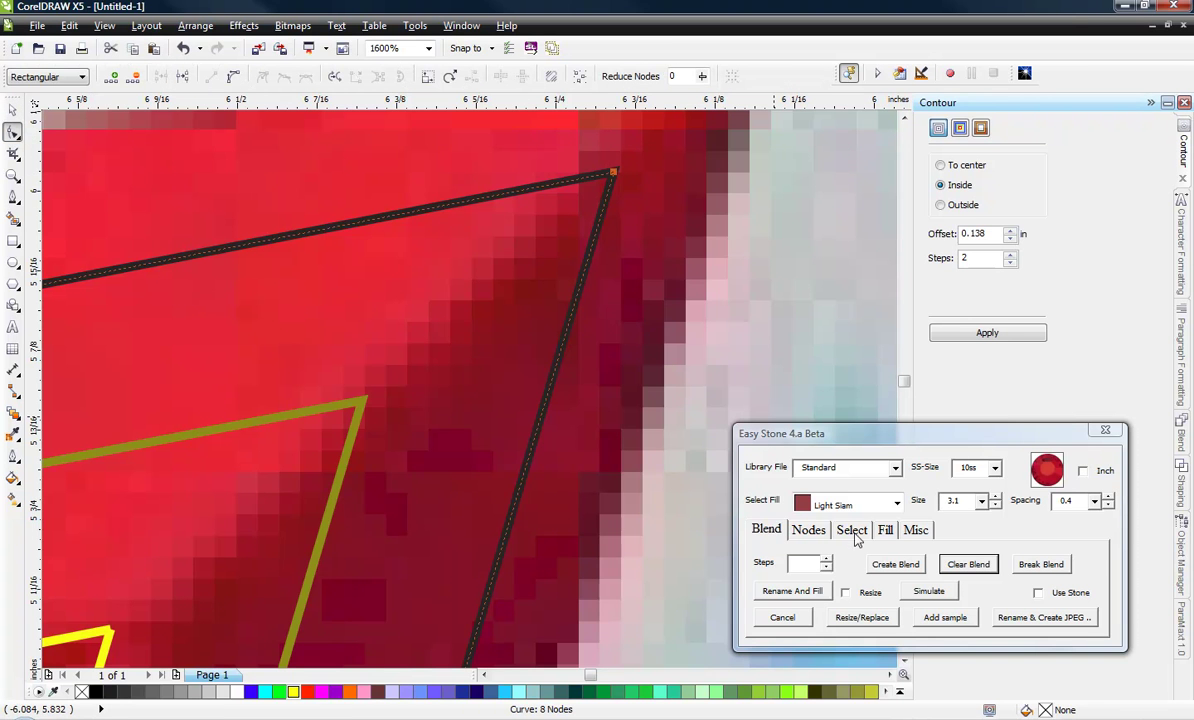
left_click(810, 530)
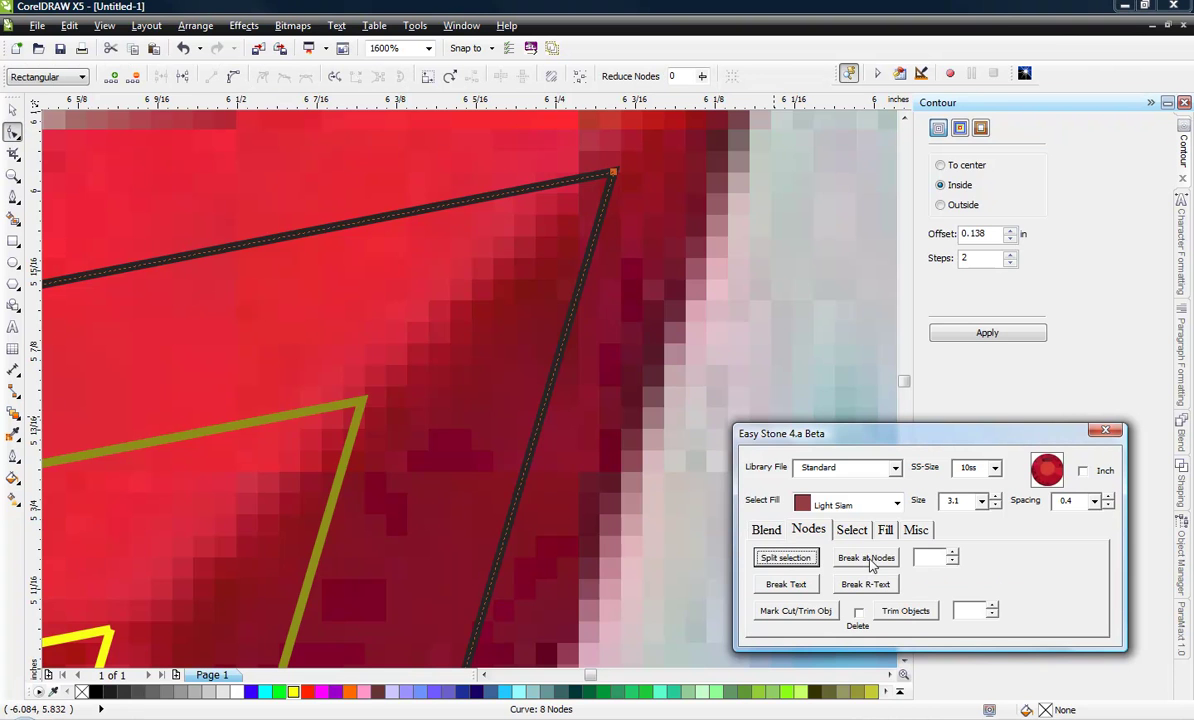
left_click(867, 559)
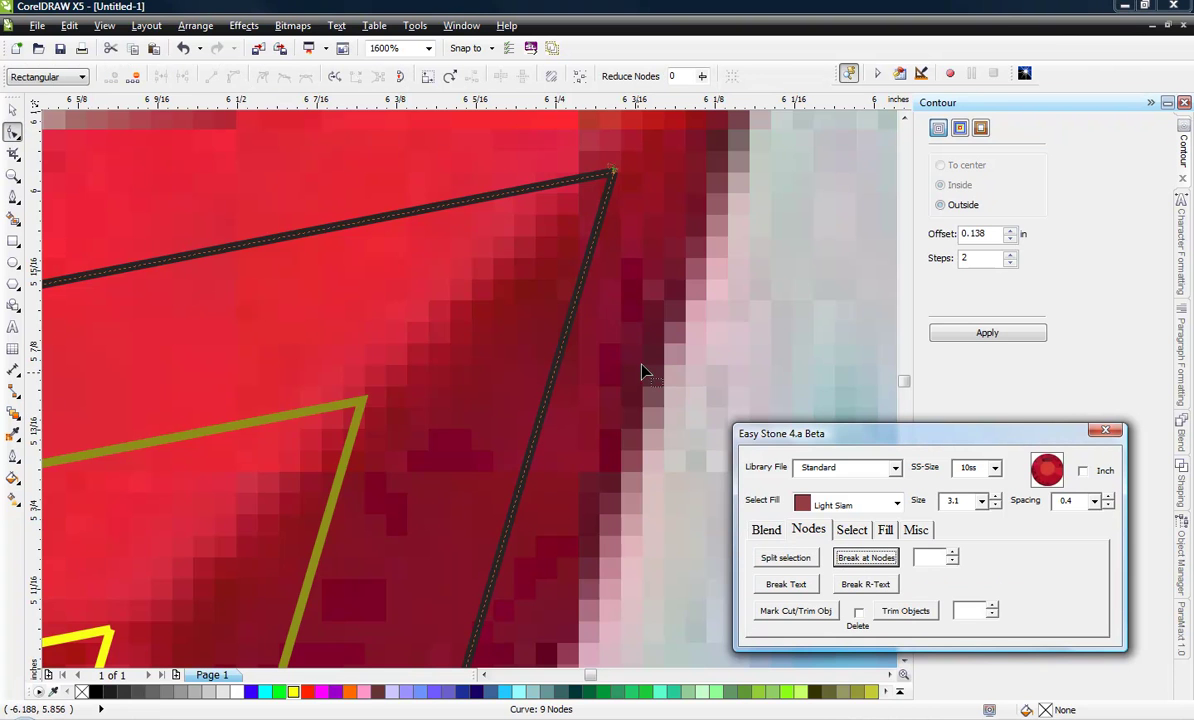
left_click(362, 405)
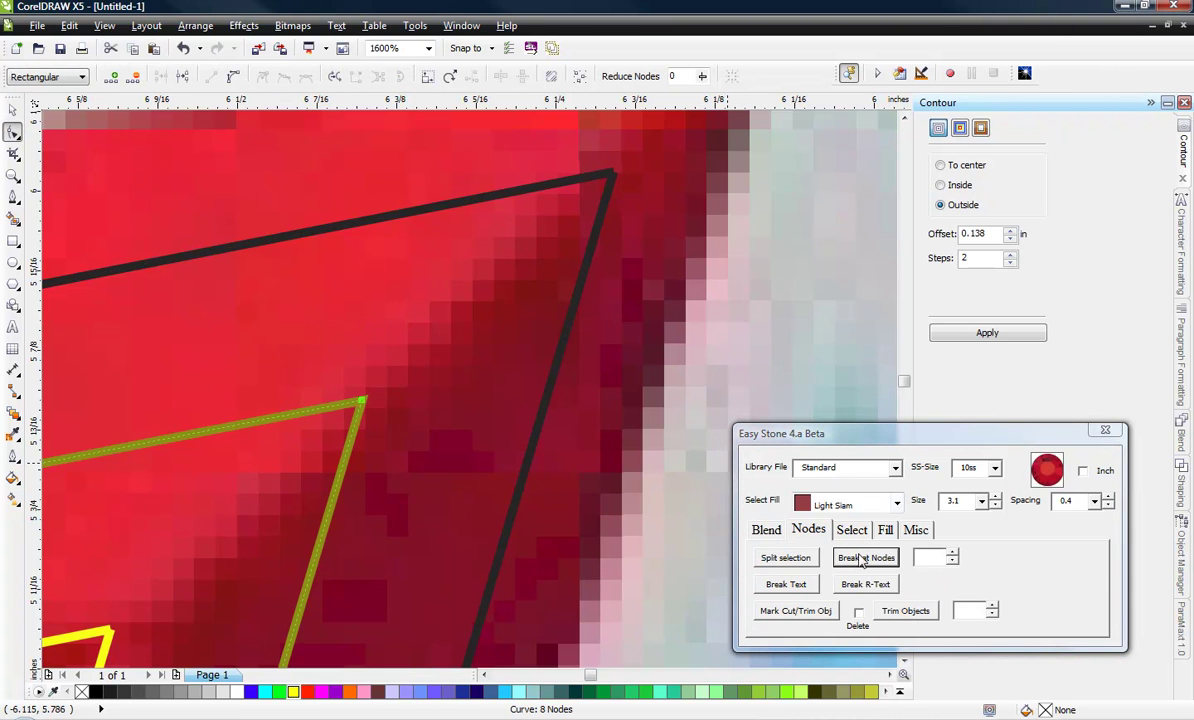
left_click(866, 557)
Step: Break the inner olive and innermost black curves at their top-right corners
scroll(668, 310, "down", 2)
left_click(541, 385)
scroll(541, 385, "up", 2)
scroll(578, 365, "down", 2)
scroll(532, 426, "up", 1)
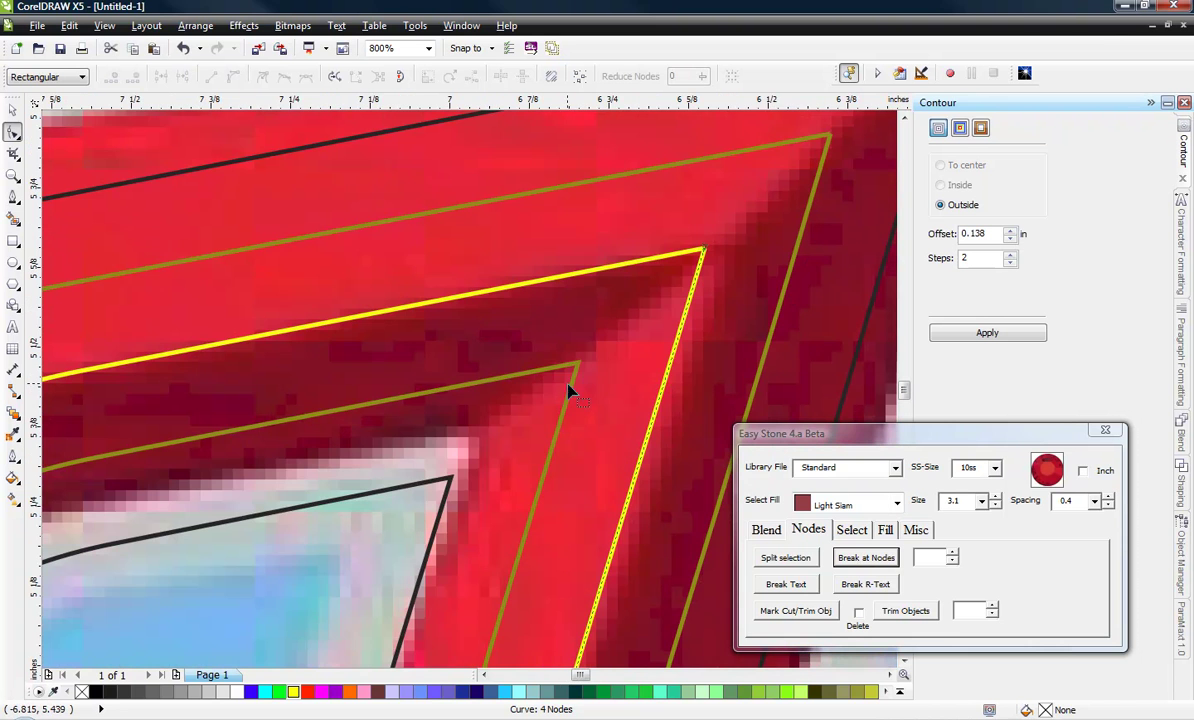
left_click(575, 380)
left_click(570, 375)
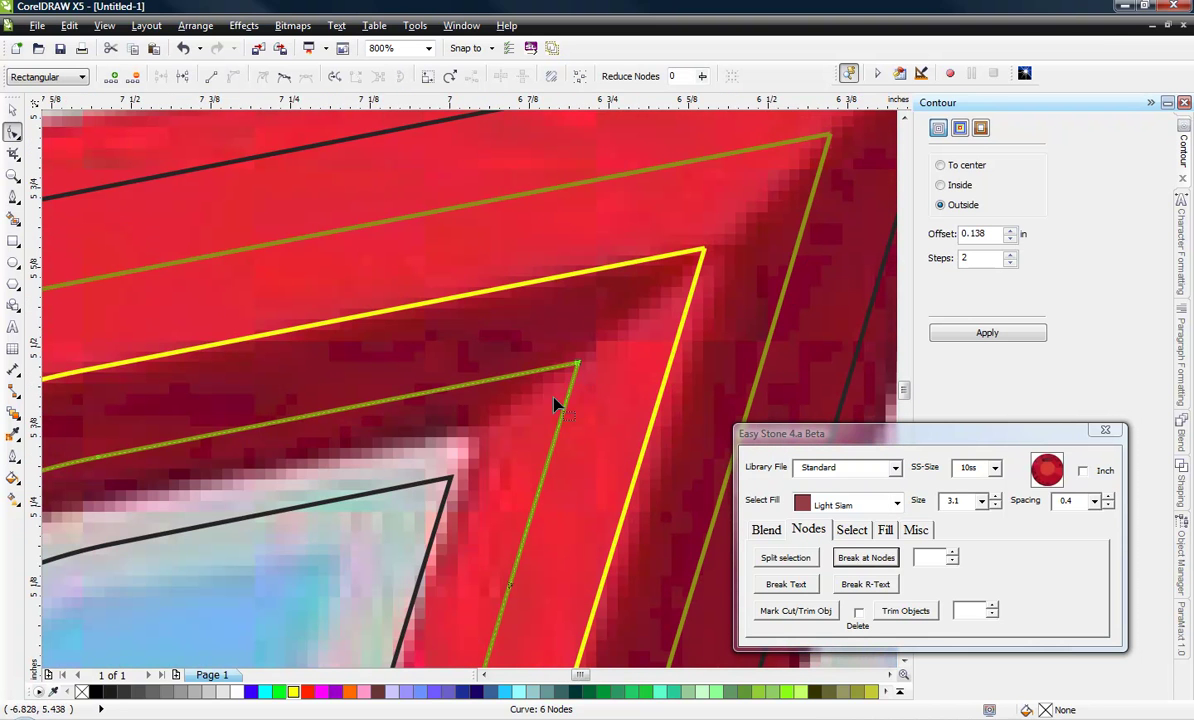
left_click(866, 557)
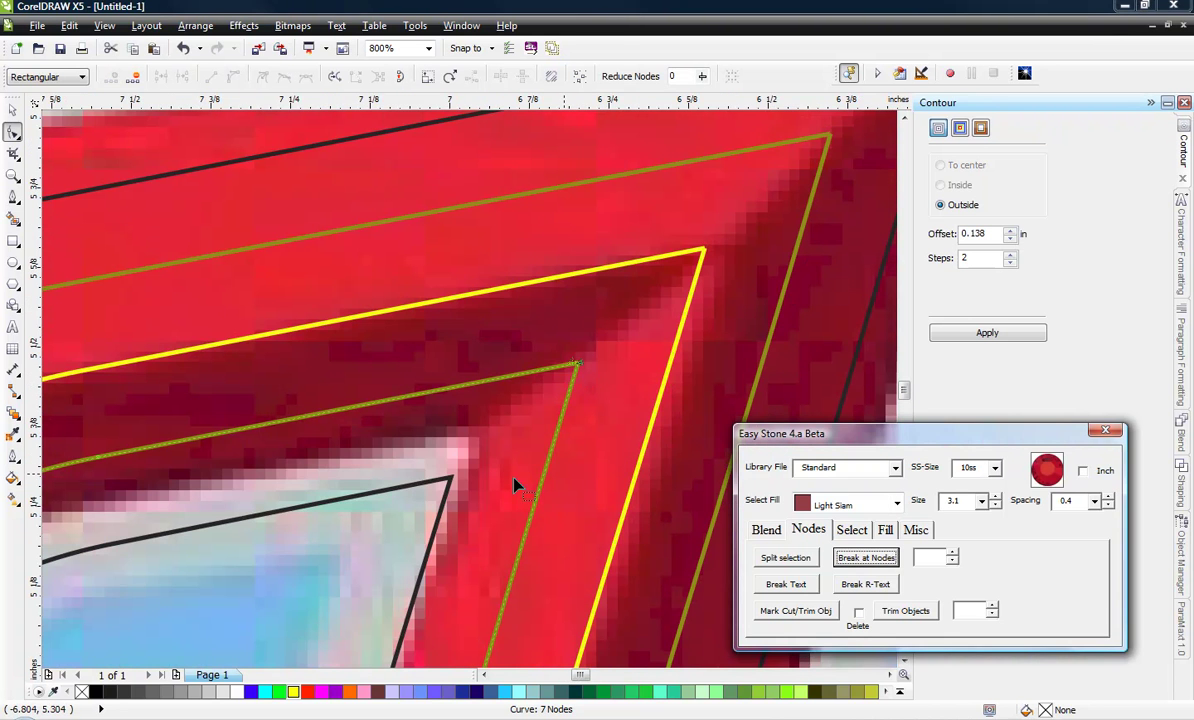
left_click(450, 489)
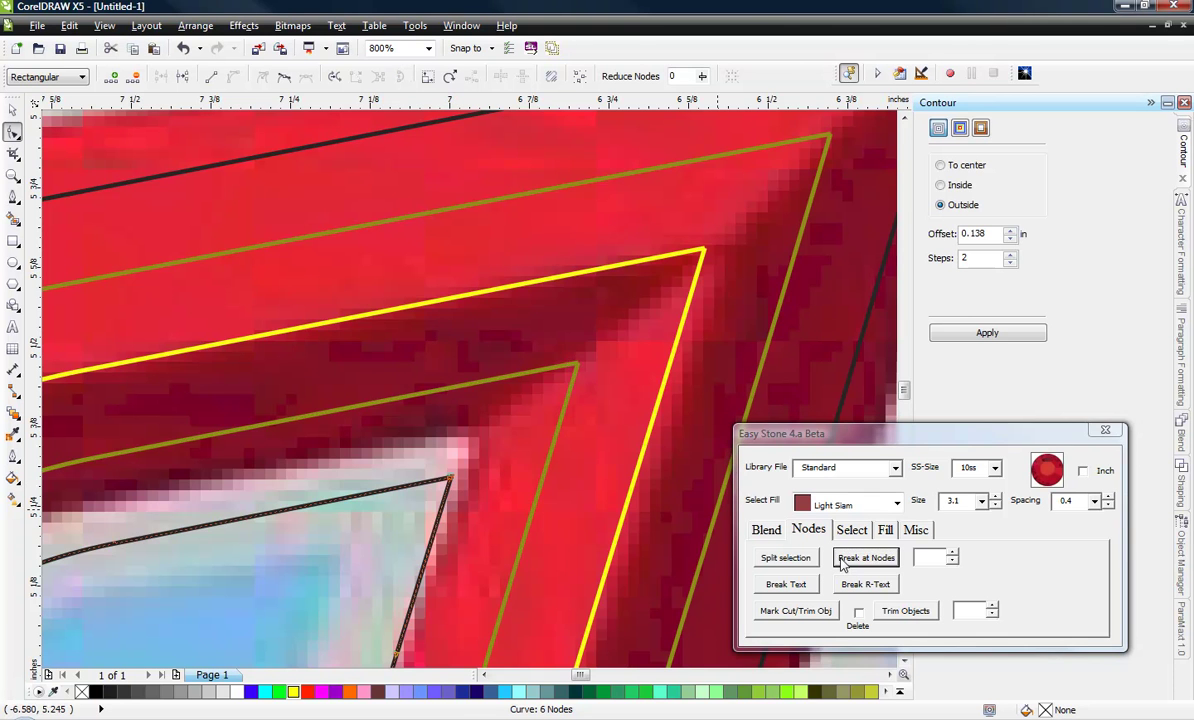
left_click(845, 565)
Step: Break the inner black and inner olive curves at their bottom-left corner nodes
scroll(581, 349, "down", 8)
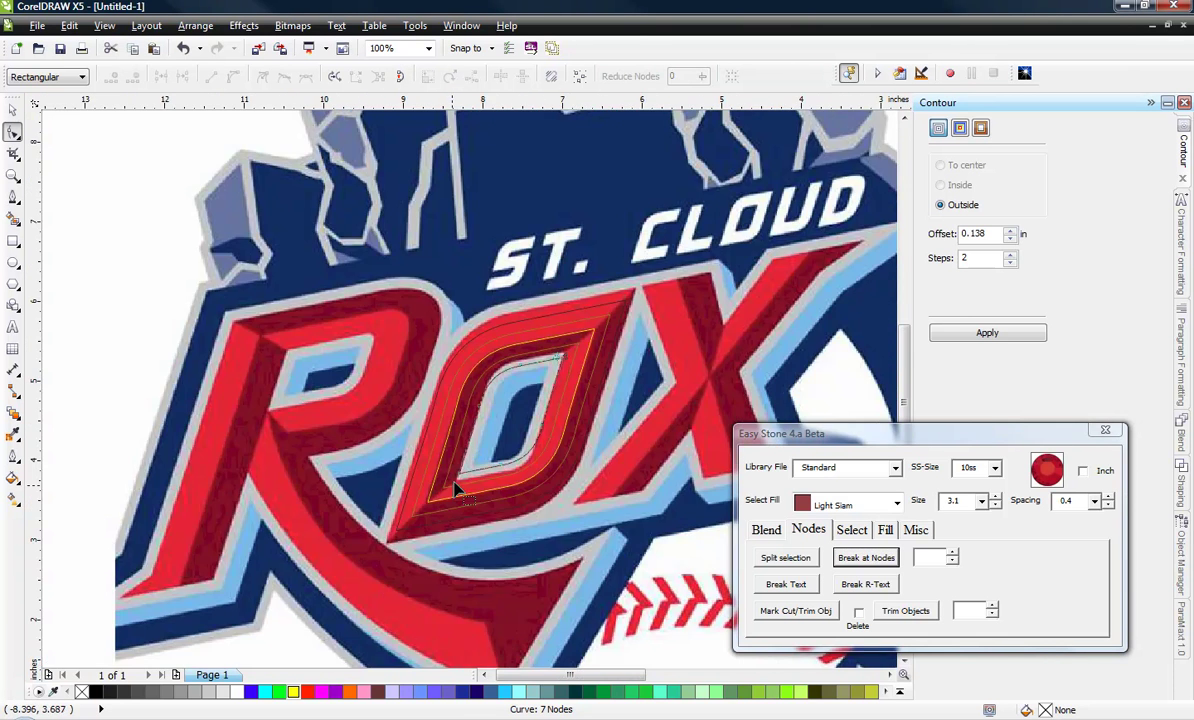
scroll(570, 340, "up", 3)
scroll(455, 477, "up", 3)
left_click(494, 429)
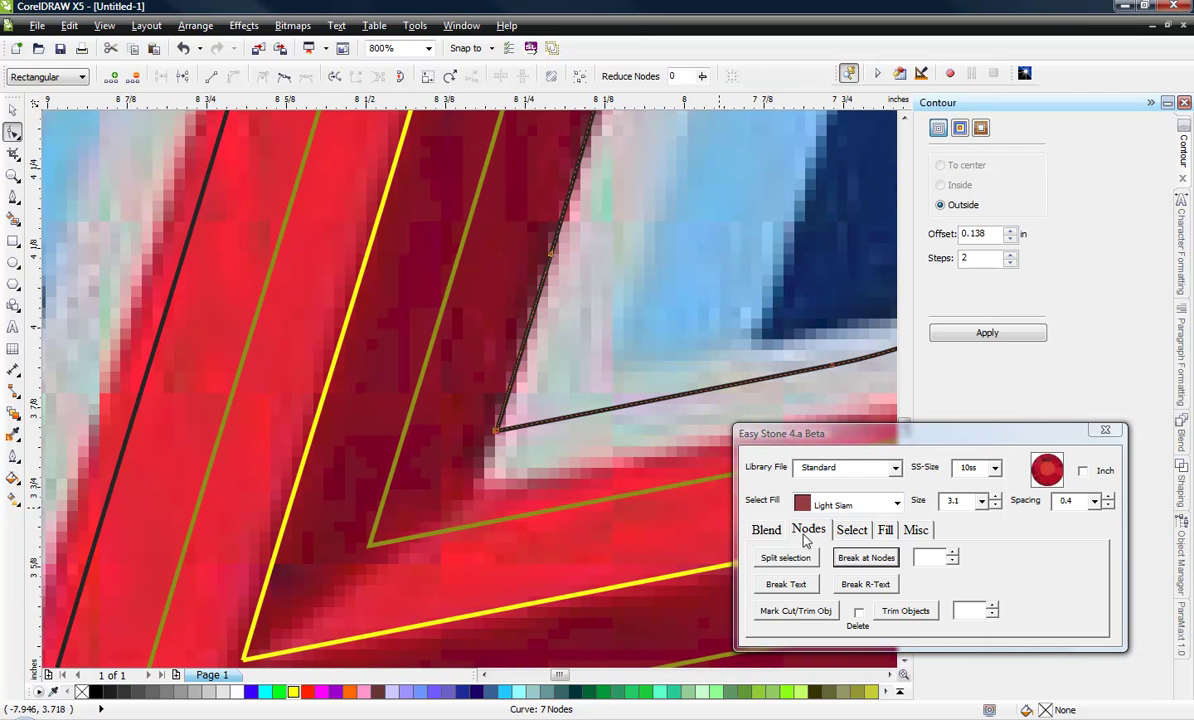
left_click(845, 557)
left_click(366, 545)
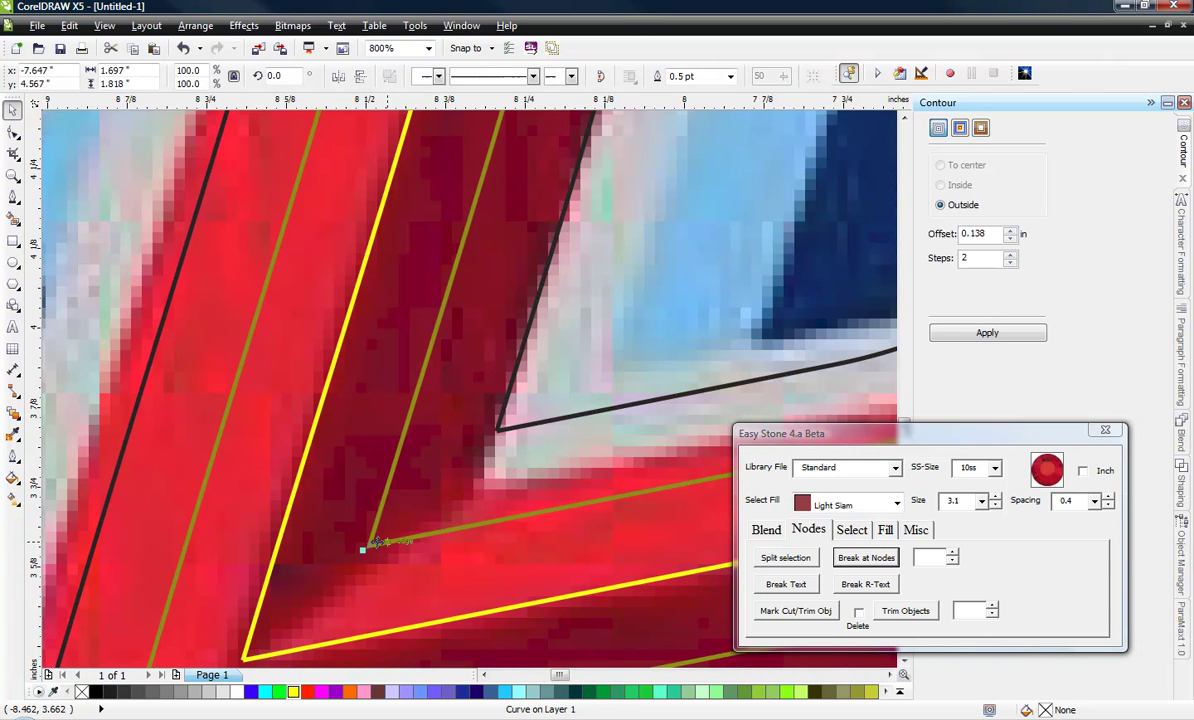
scroll(383, 540, "up", 2)
double_click(323, 506)
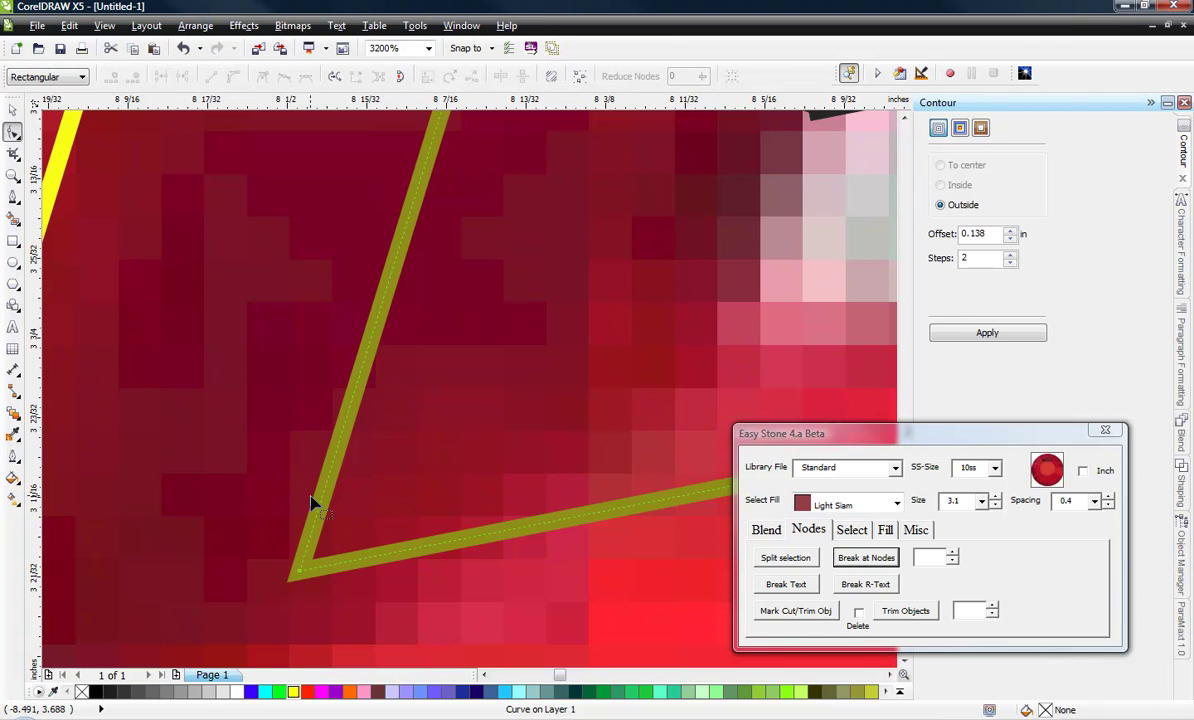
scroll(330, 490, "down", 2)
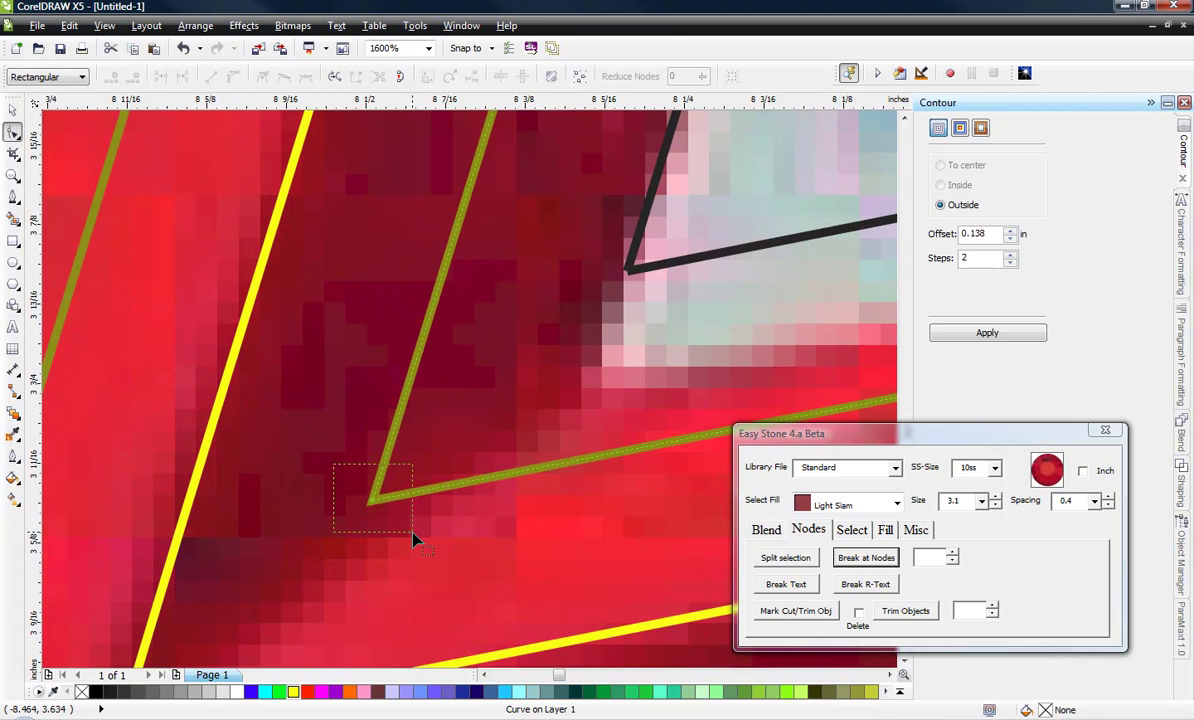
left_click(852, 557)
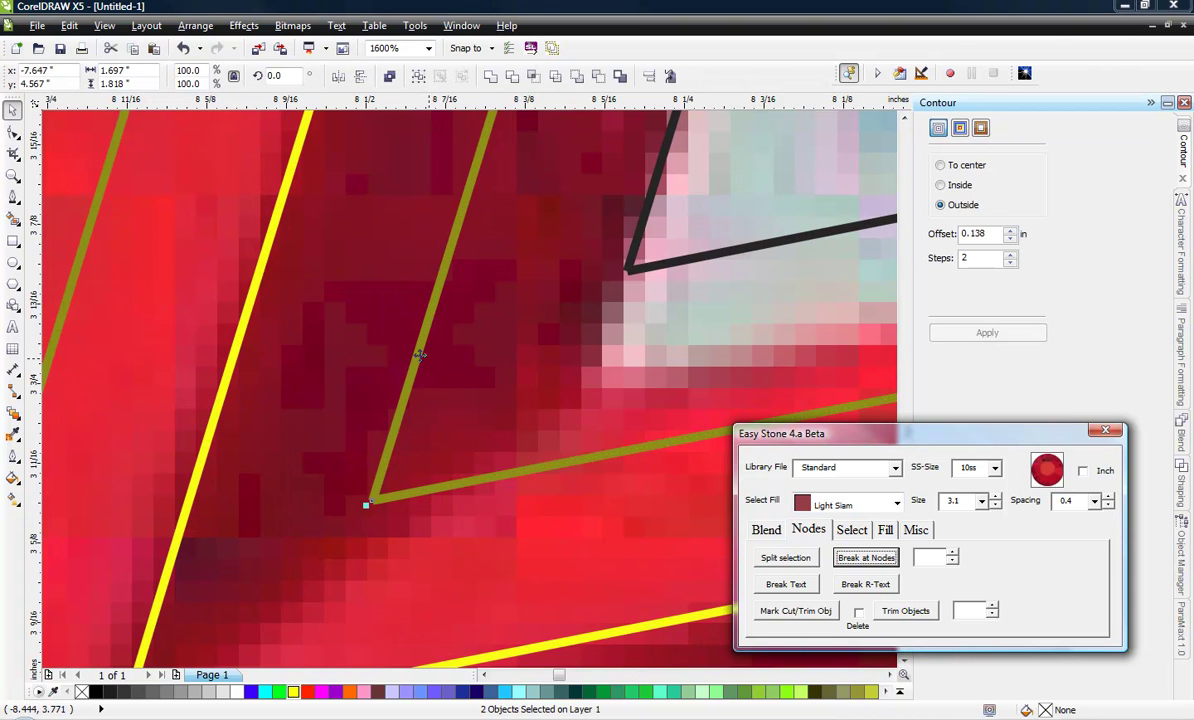
Step: Break the outer olive and outer black curves at their bottom-left corners, then deselect
scroll(400, 338, "down", 2)
scroll(251, 586, "up", 1)
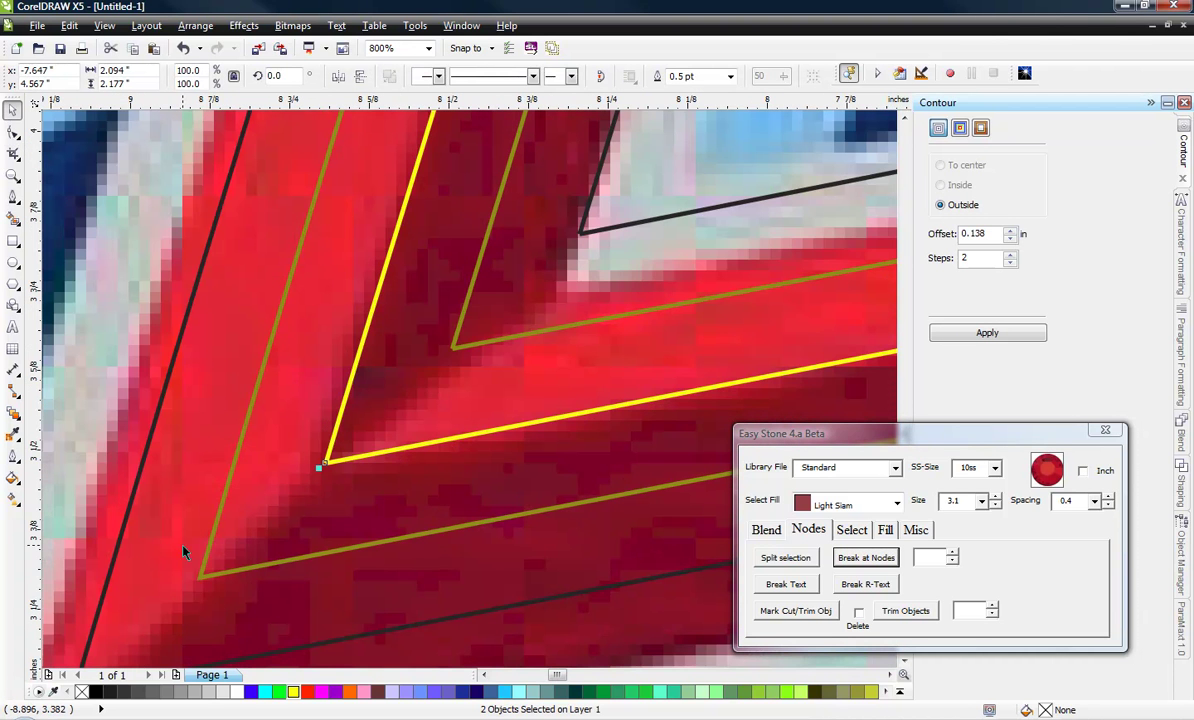
left_click(205, 588)
scroll(188, 588, "up", 2)
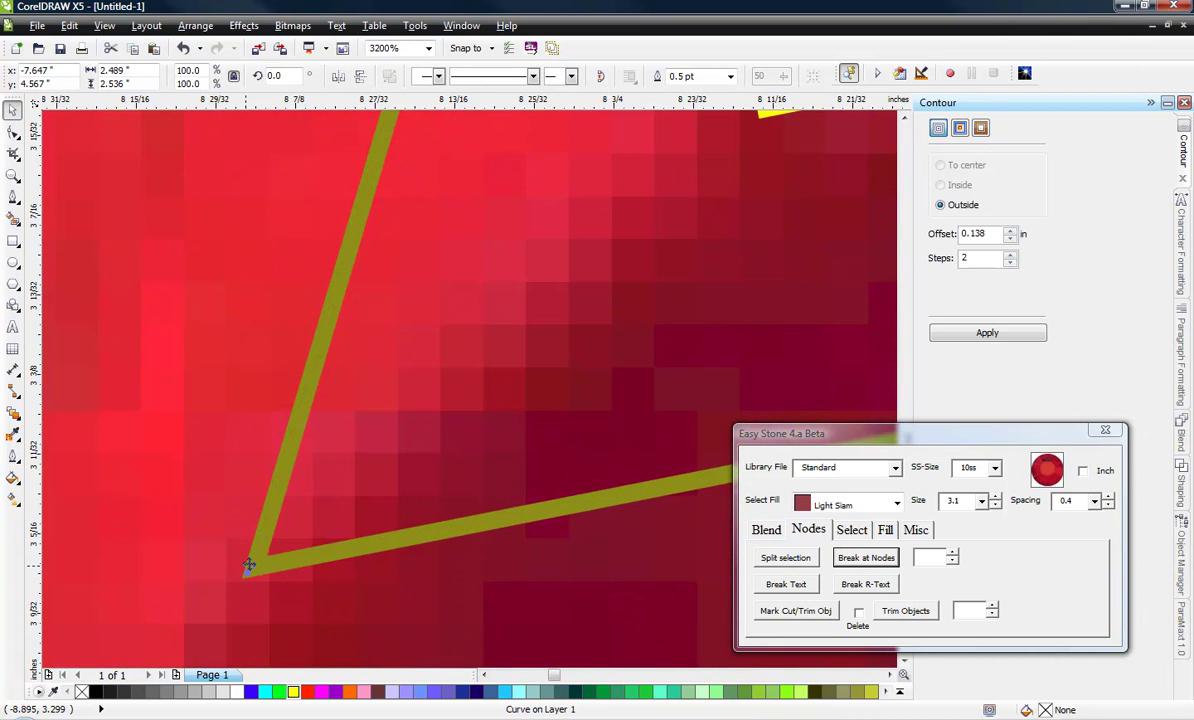
key("F10")
left_click_drag(302, 617, 303, 618)
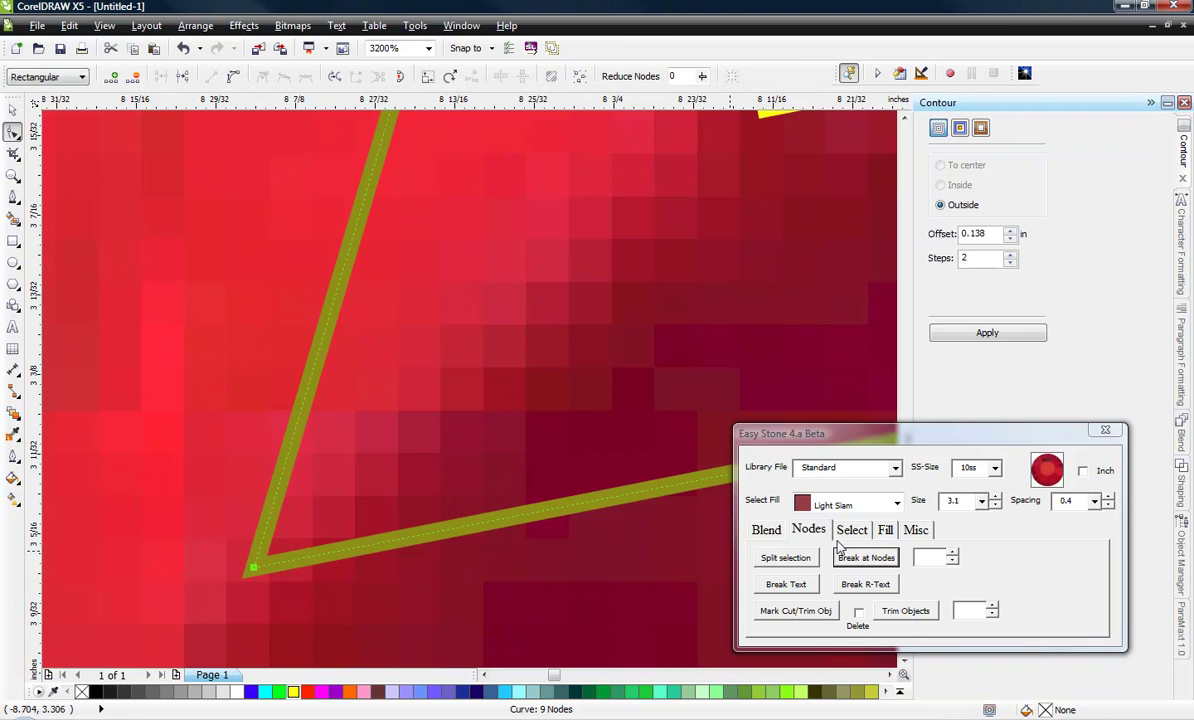
left_click(850, 562)
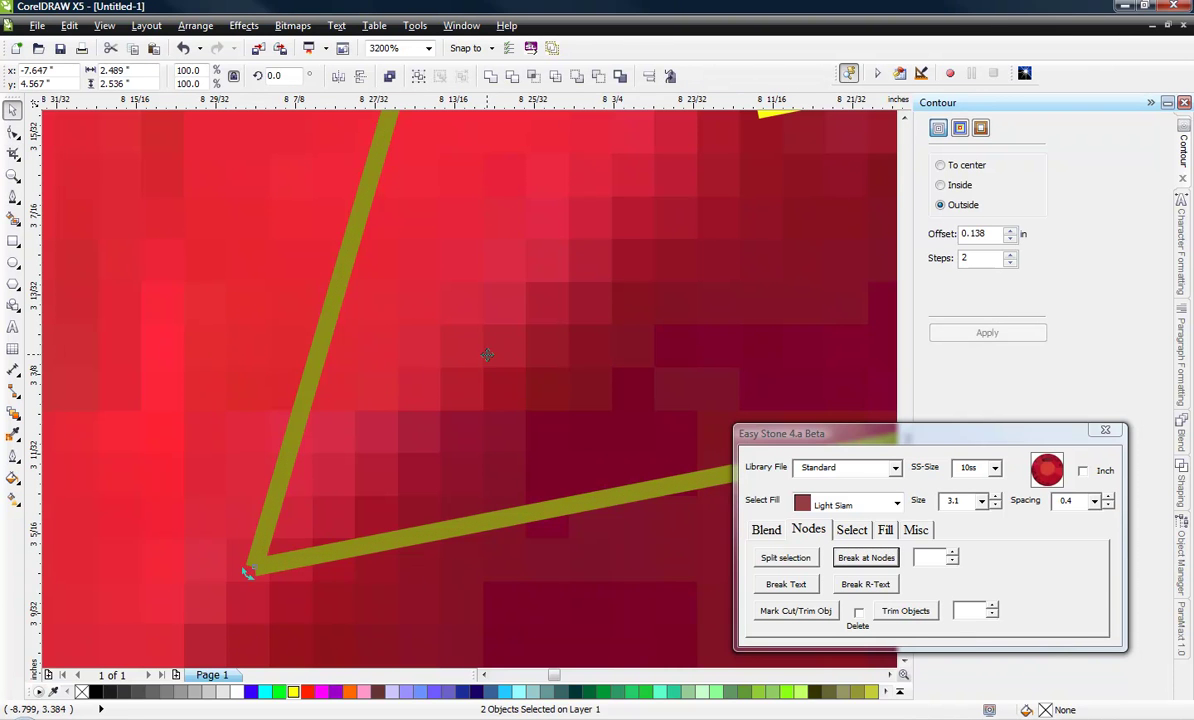
scroll(555, 355, "down", 2)
left_click(357, 524)
scroll(357, 524, "up", 1)
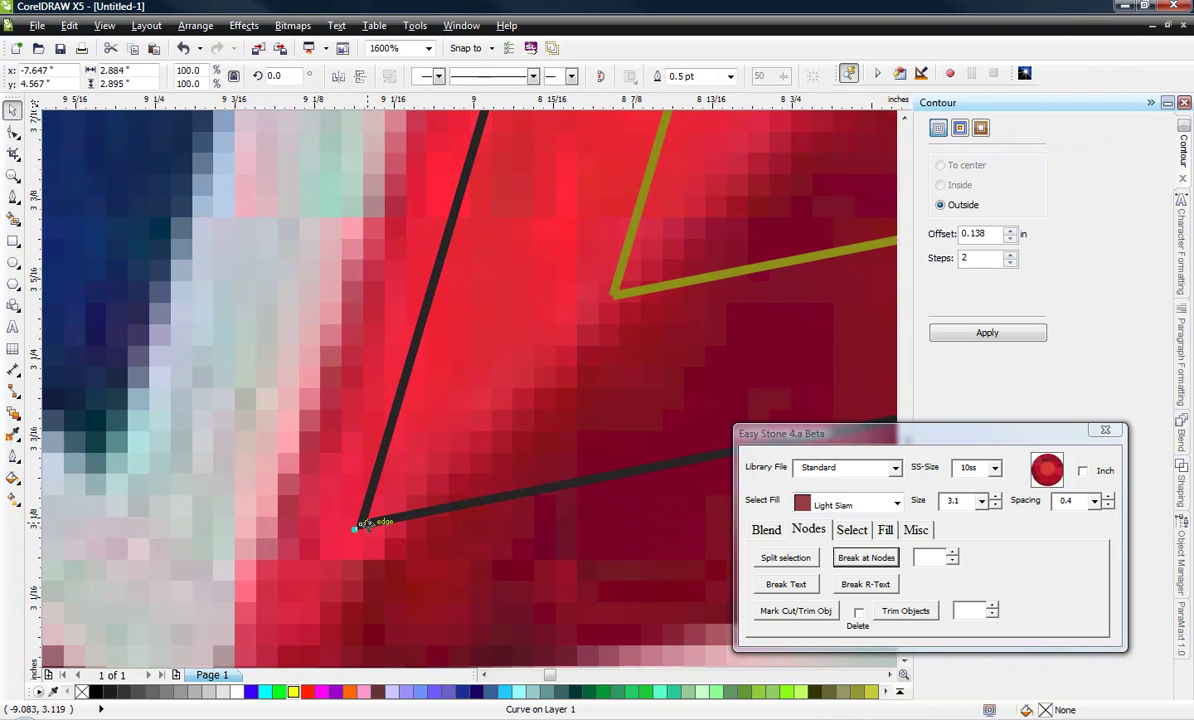
key("F10")
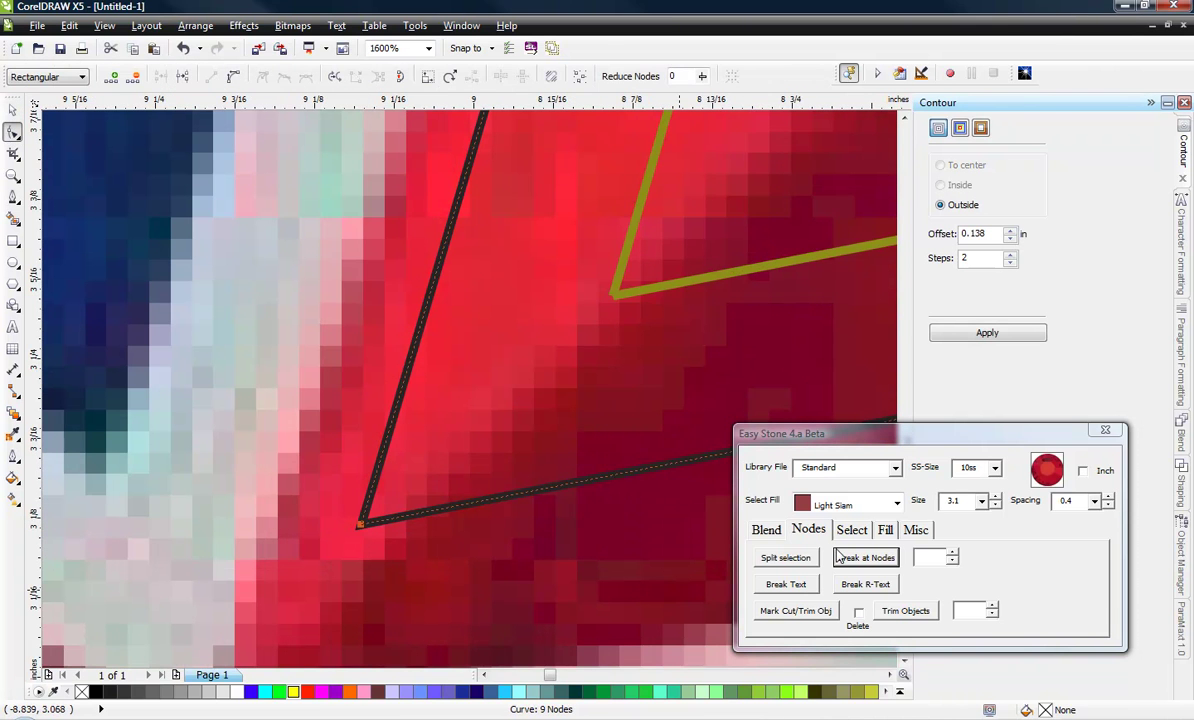
left_click(843, 557)
scroll(360, 440, "down", 3)
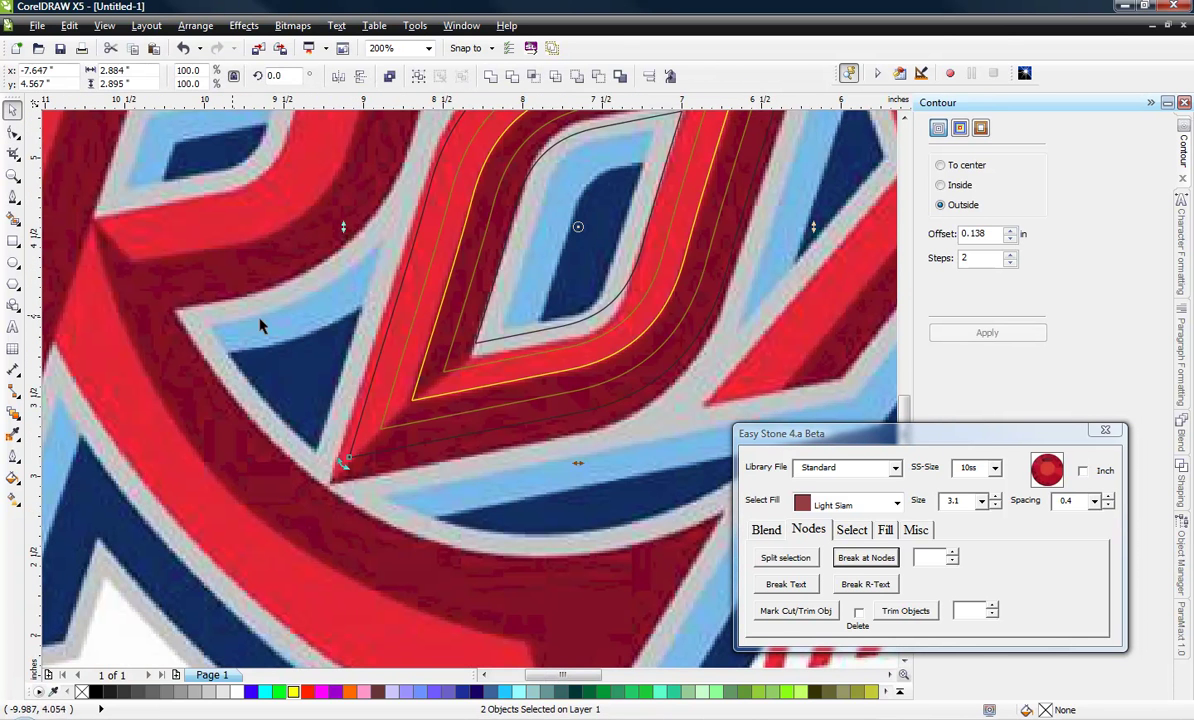
key("Escape")
Step: Undo the accidental moves of the yellow path piece and the O's right-edge curve
scroll(265, 318, "down", 1)
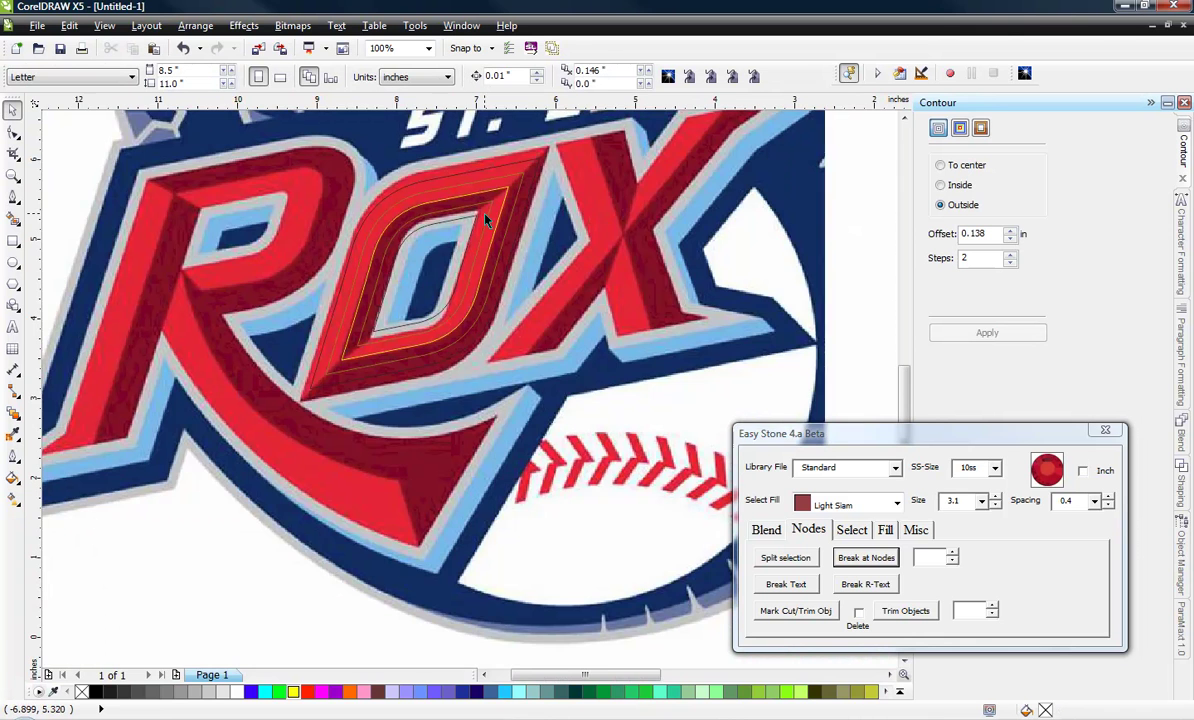
scroll(451, 190, "up", 1)
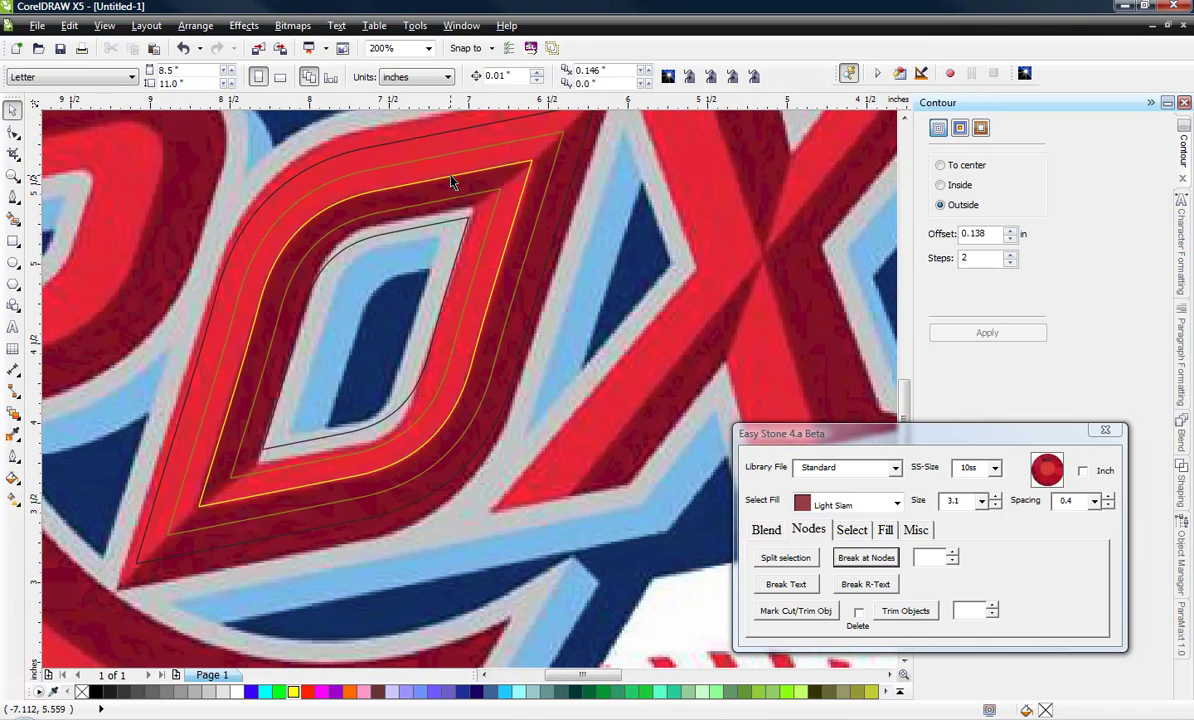
left_click(516, 216)
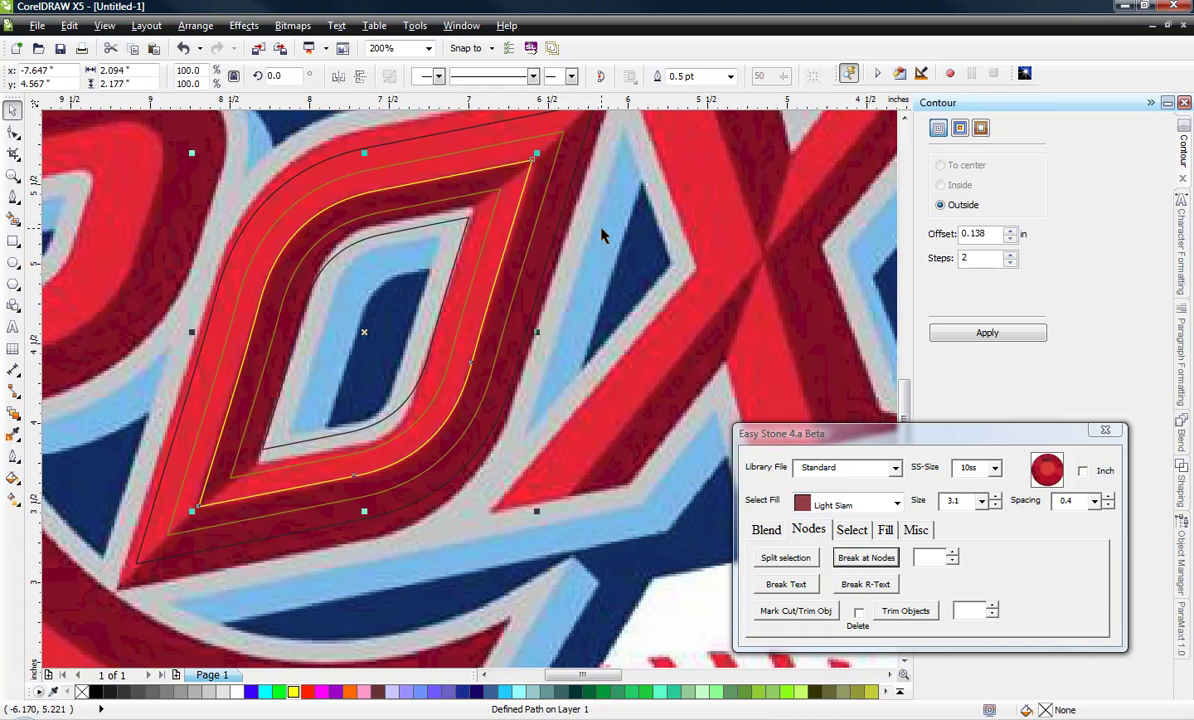
left_click_drag(364, 335, 491, 369)
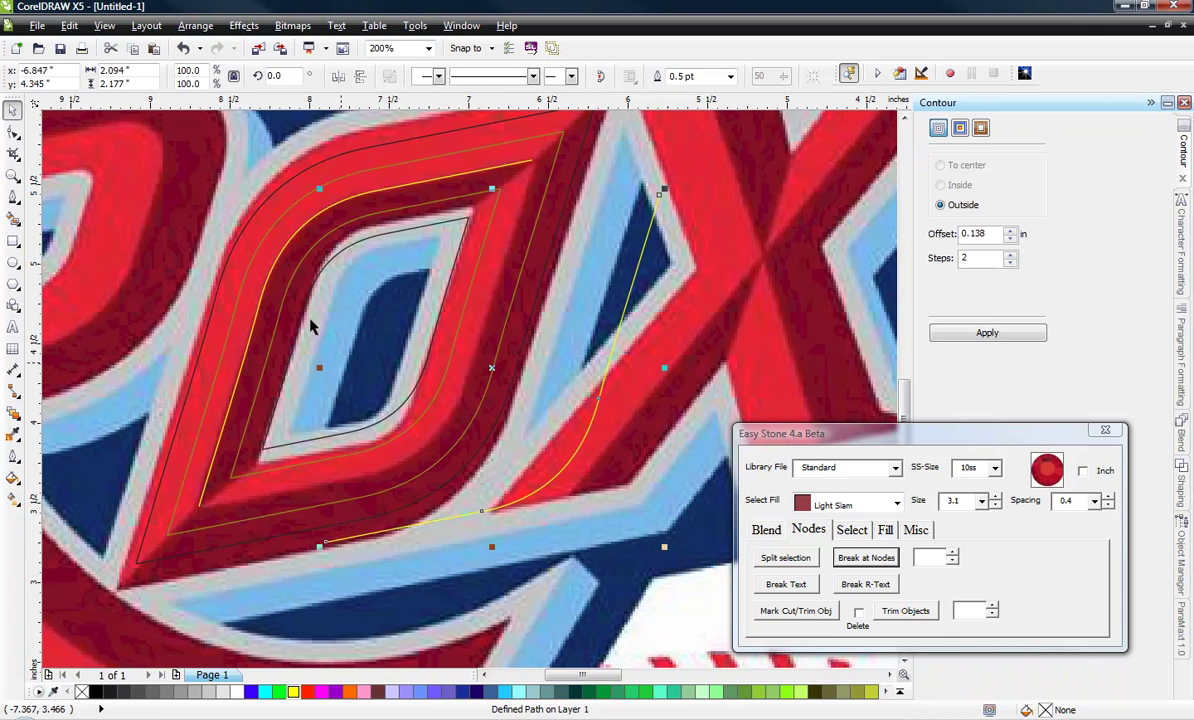
key("ctrl+z")
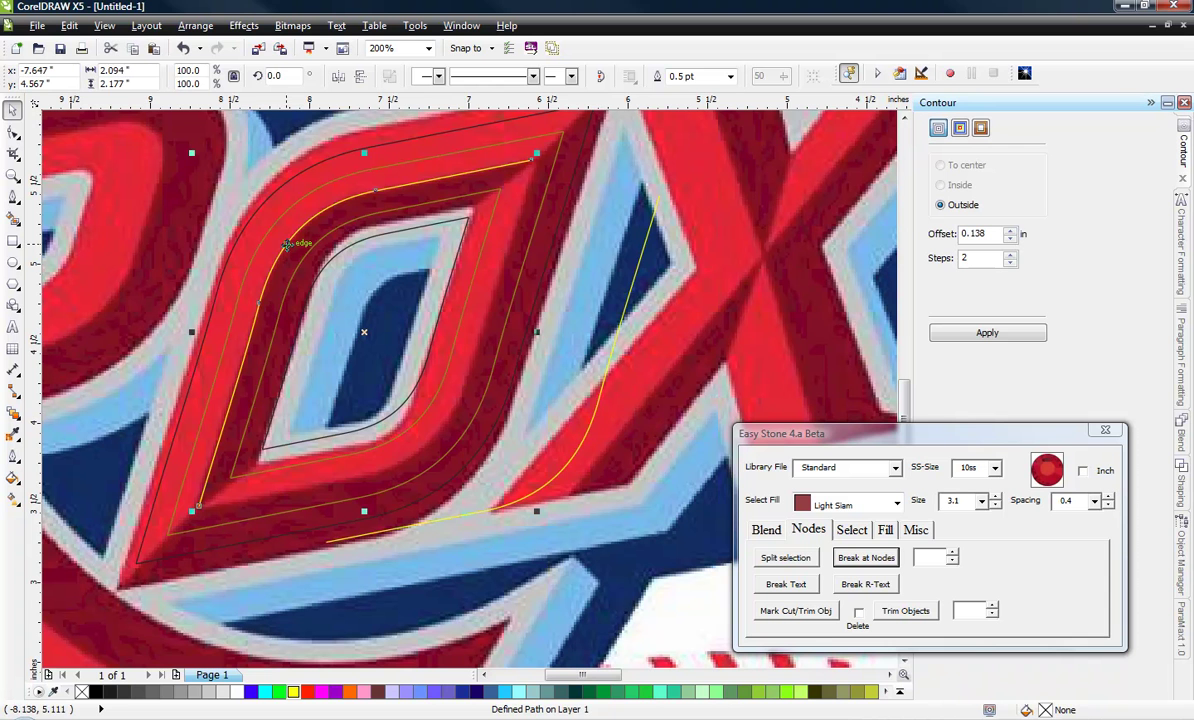
left_click(527, 319)
left_click(530, 315)
left_click(250, 598)
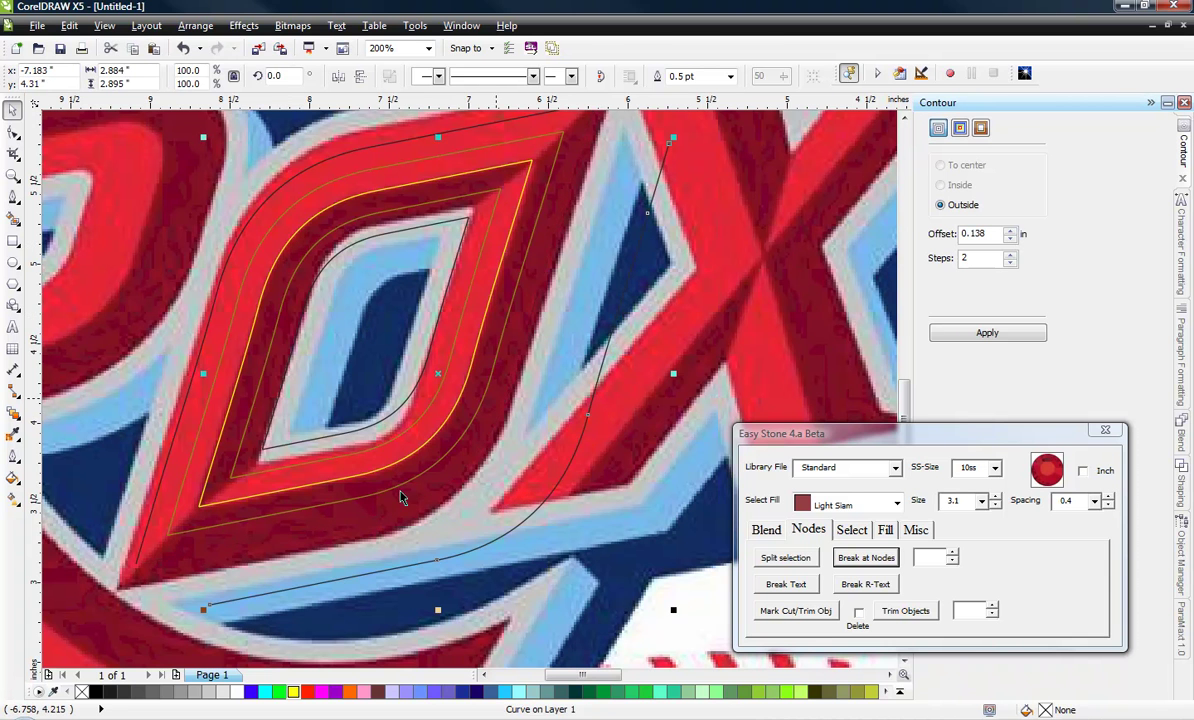
key("ctrl+z")
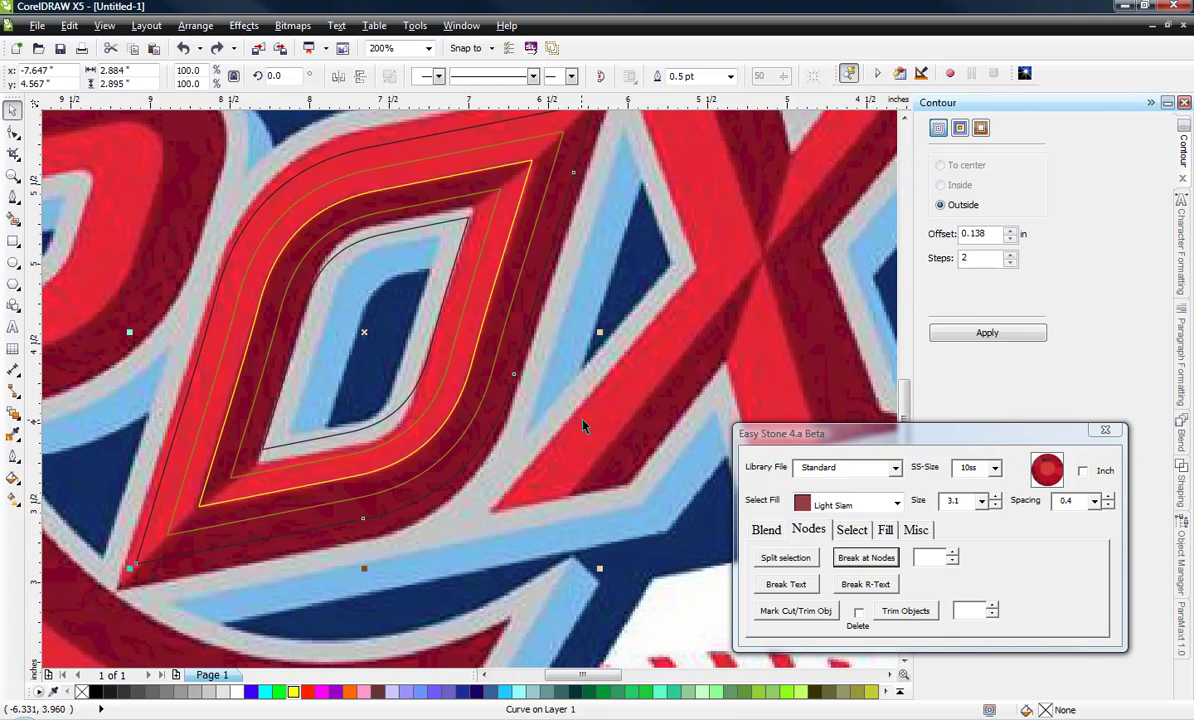
Step: Inspect the nodes of the O's outer right-edge curve, then return to the Pick tool
left_click(583, 425)
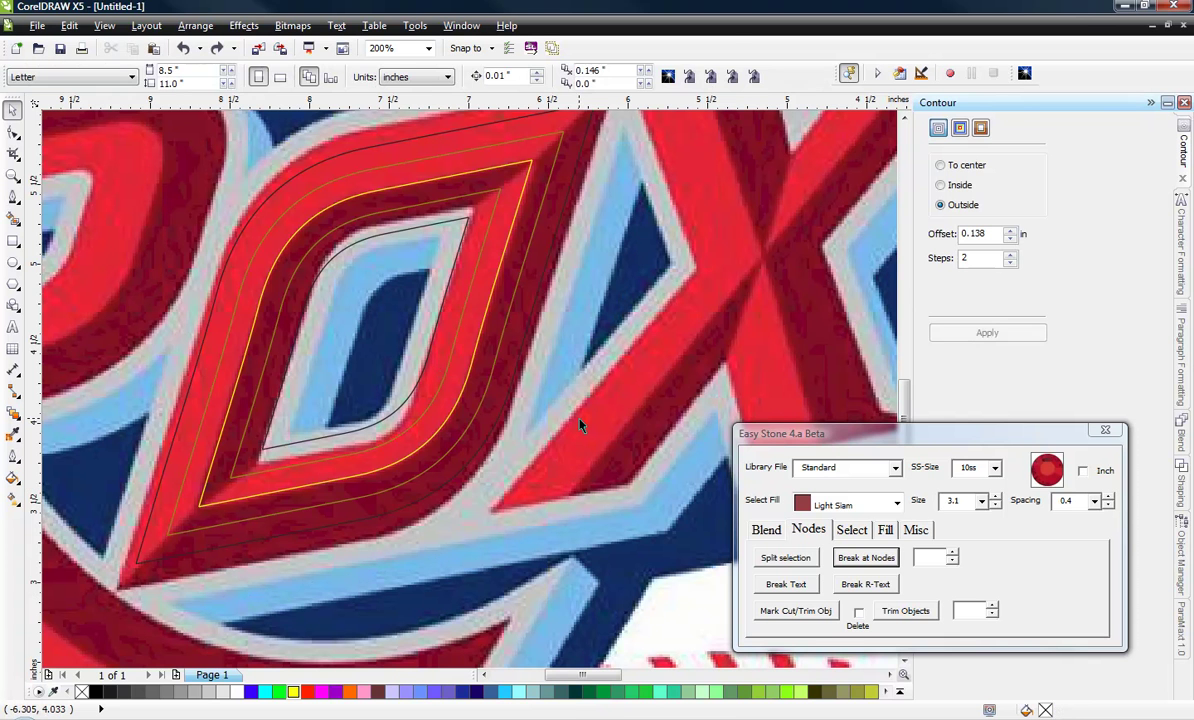
left_click(505, 405)
scroll(505, 404, "down", 1)
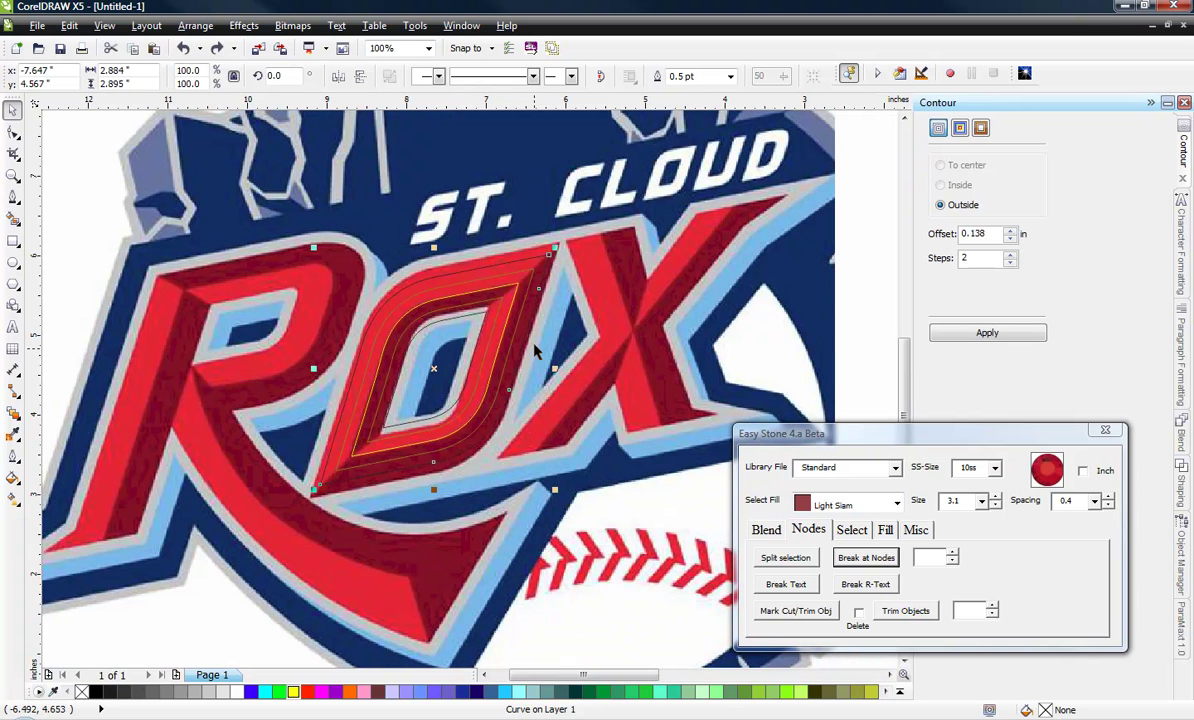
scroll(519, 351, "up", 1)
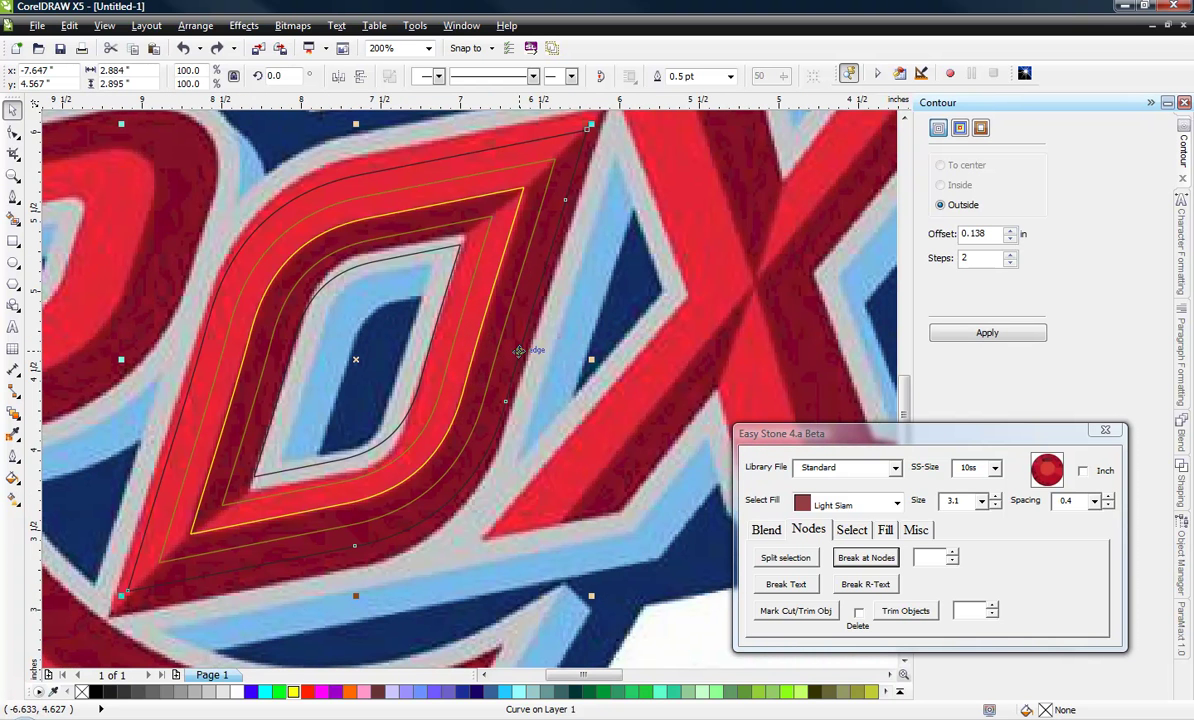
left_click(13, 131)
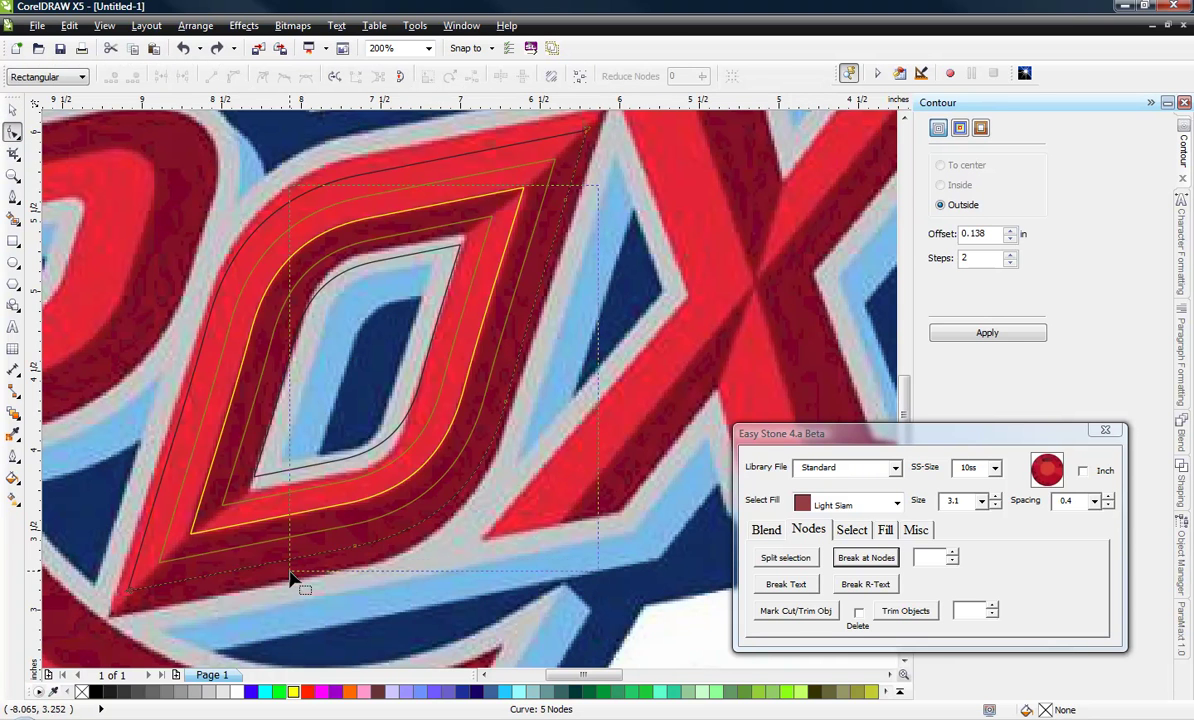
left_click(366, 557)
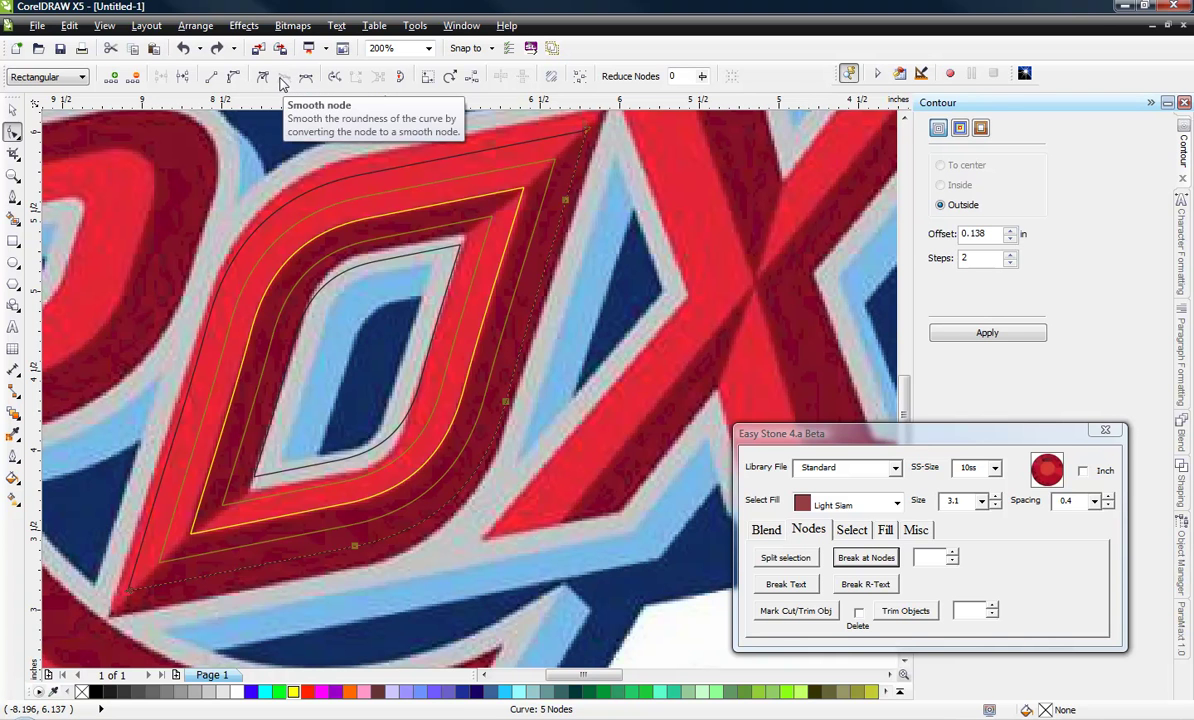
left_click(13, 110)
key("space")
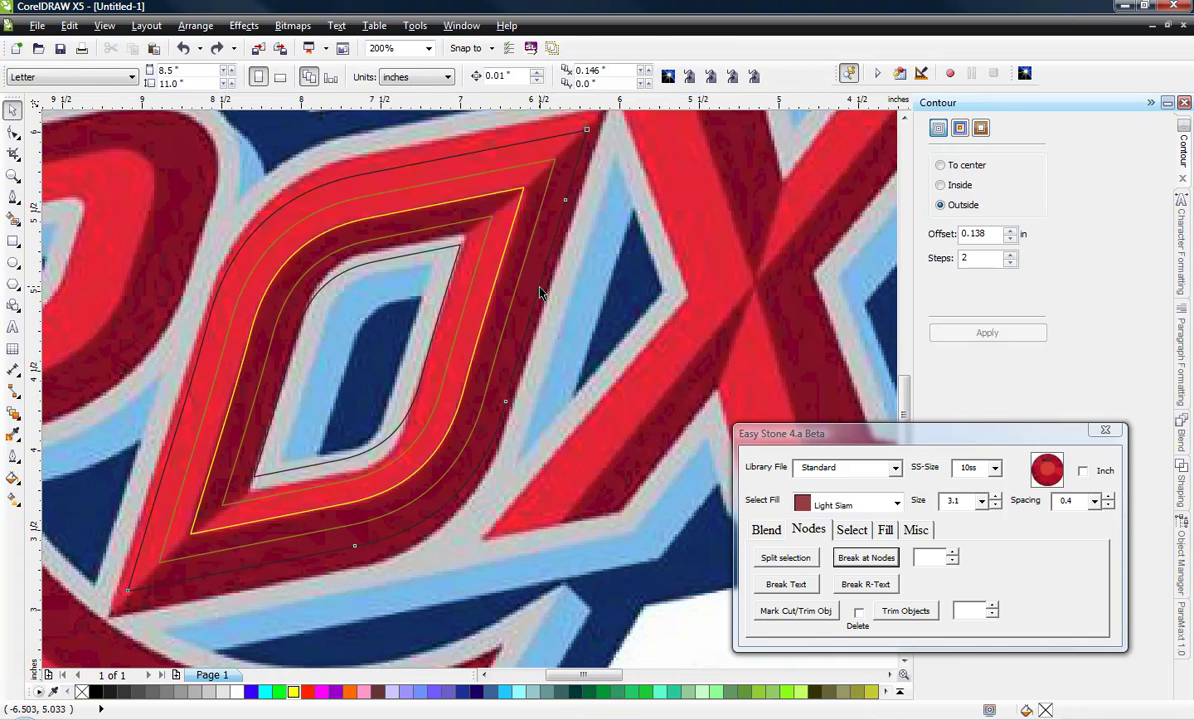
key("space")
Step: Choose the Dark Siam fill and blend a row of stones along the O's outer curve
left_click(845, 501)
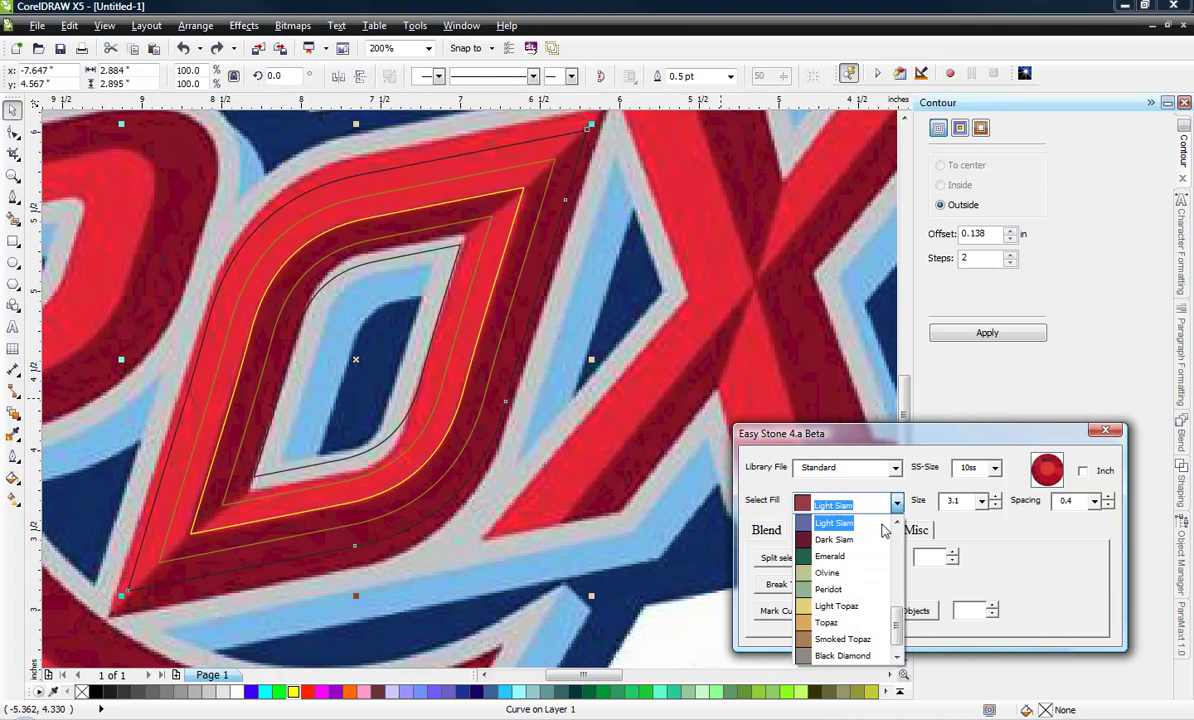
left_click(869, 541)
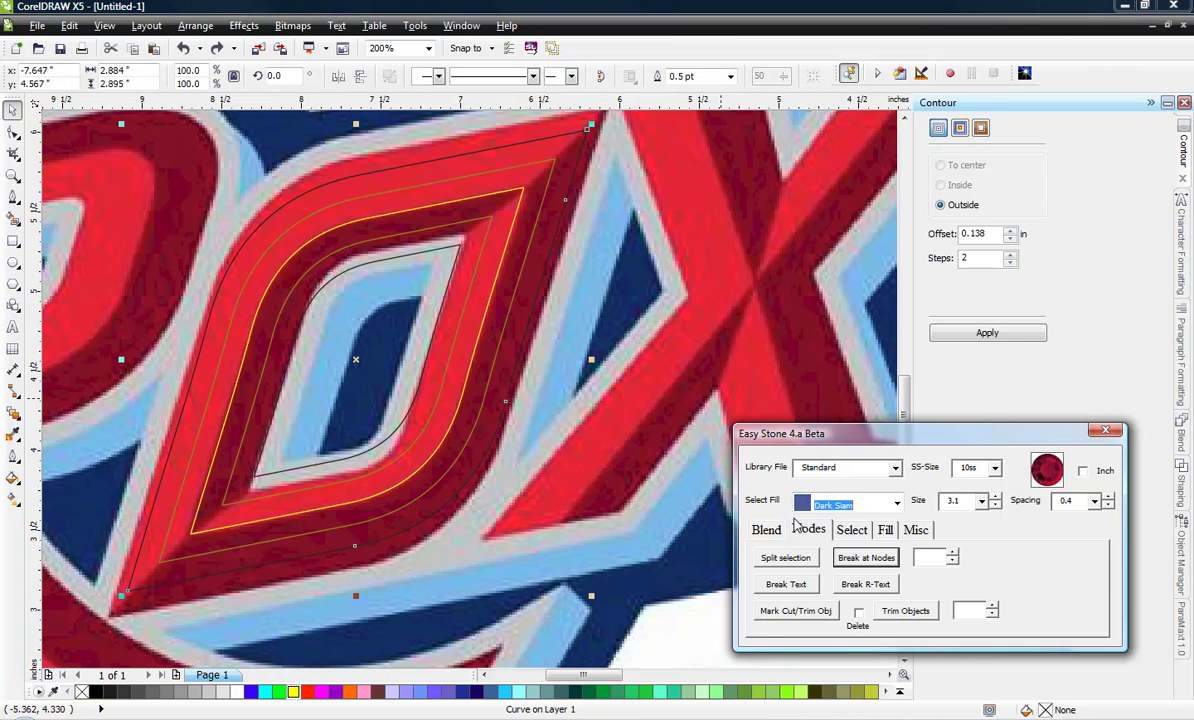
left_click(766, 529)
left_click(895, 566)
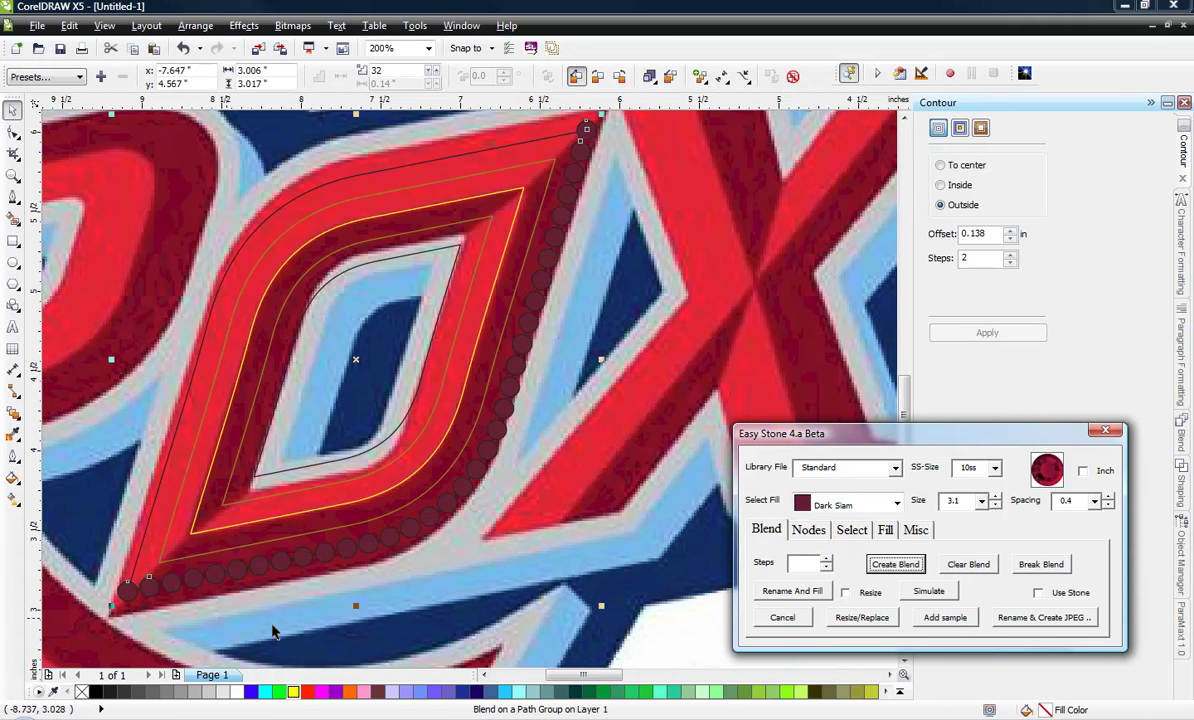
Step: Blend a second Dark Siam row along the next curve inside the O
left_click(381, 466)
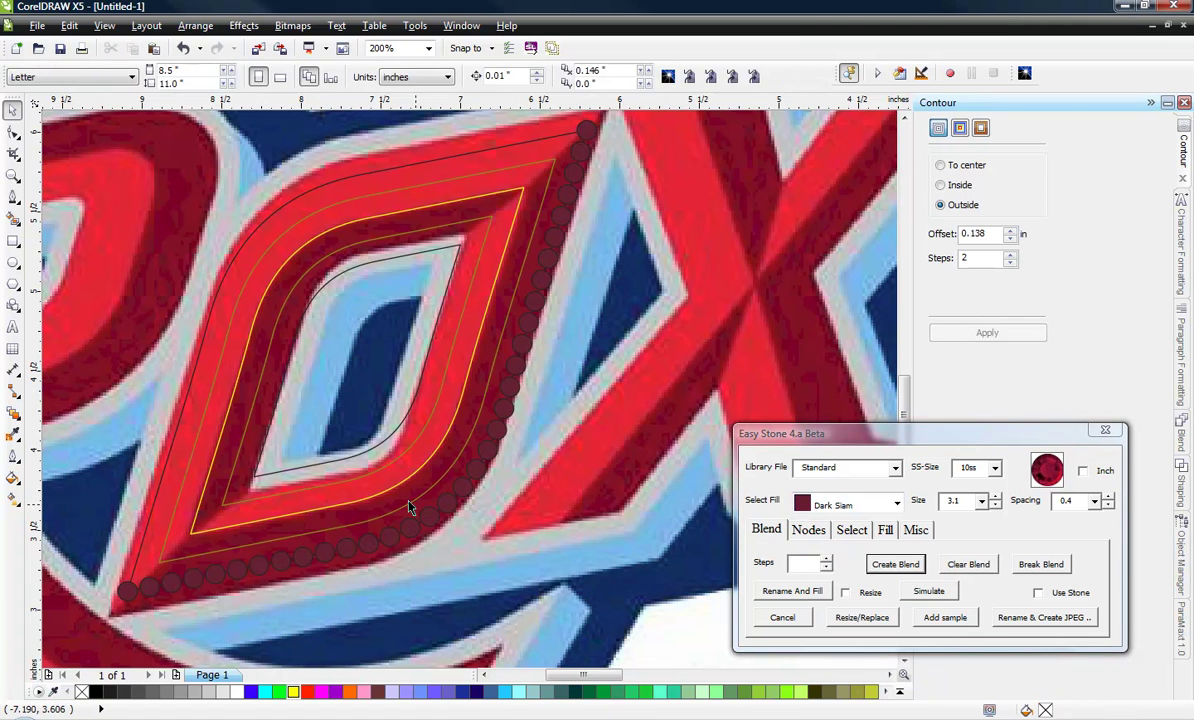
left_click(13, 131)
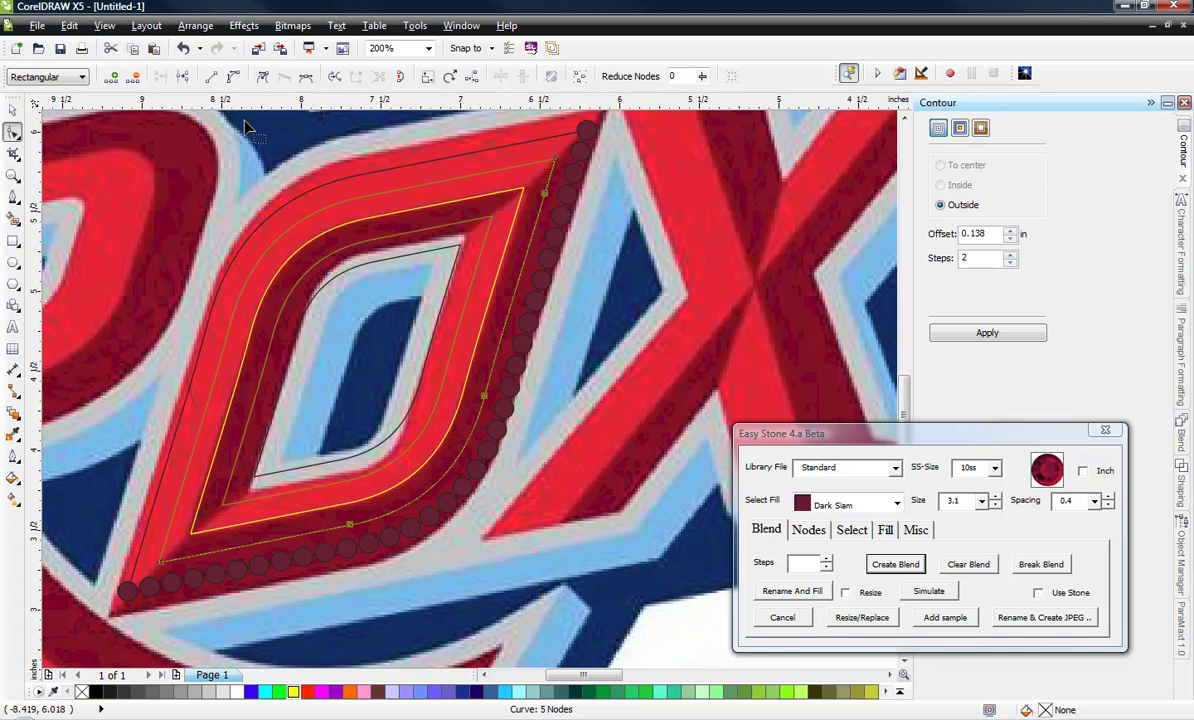
left_click(13, 108)
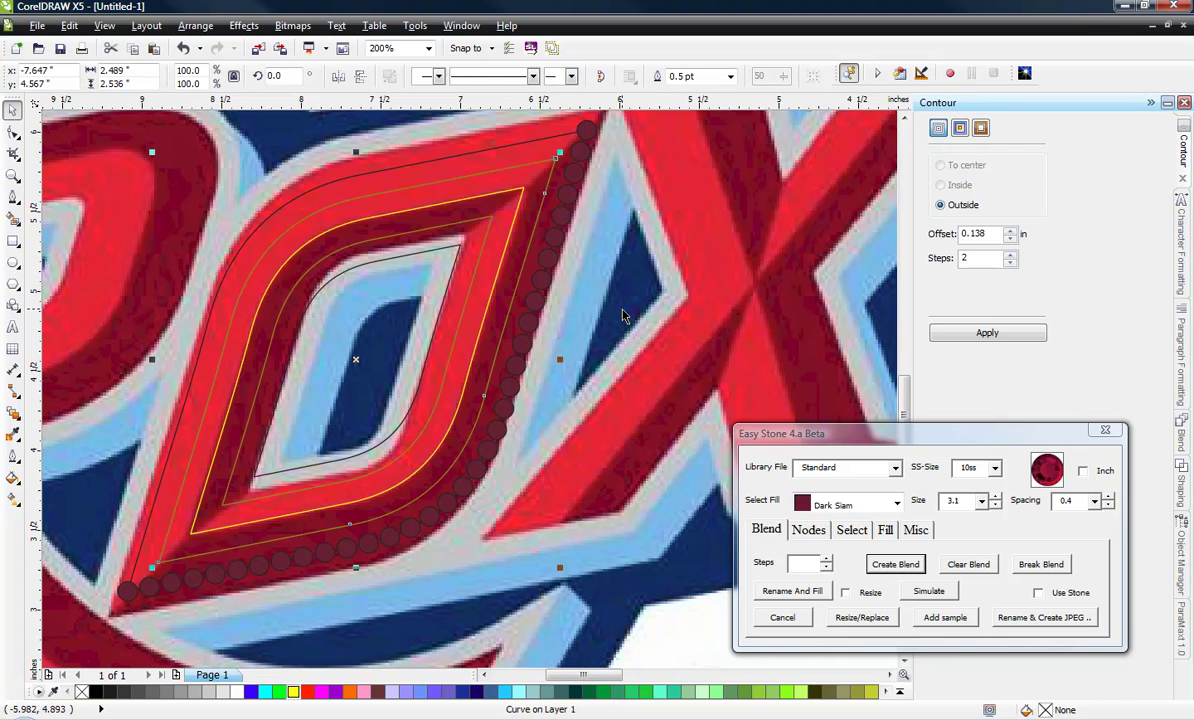
key("space")
key("space")
left_click(895, 565)
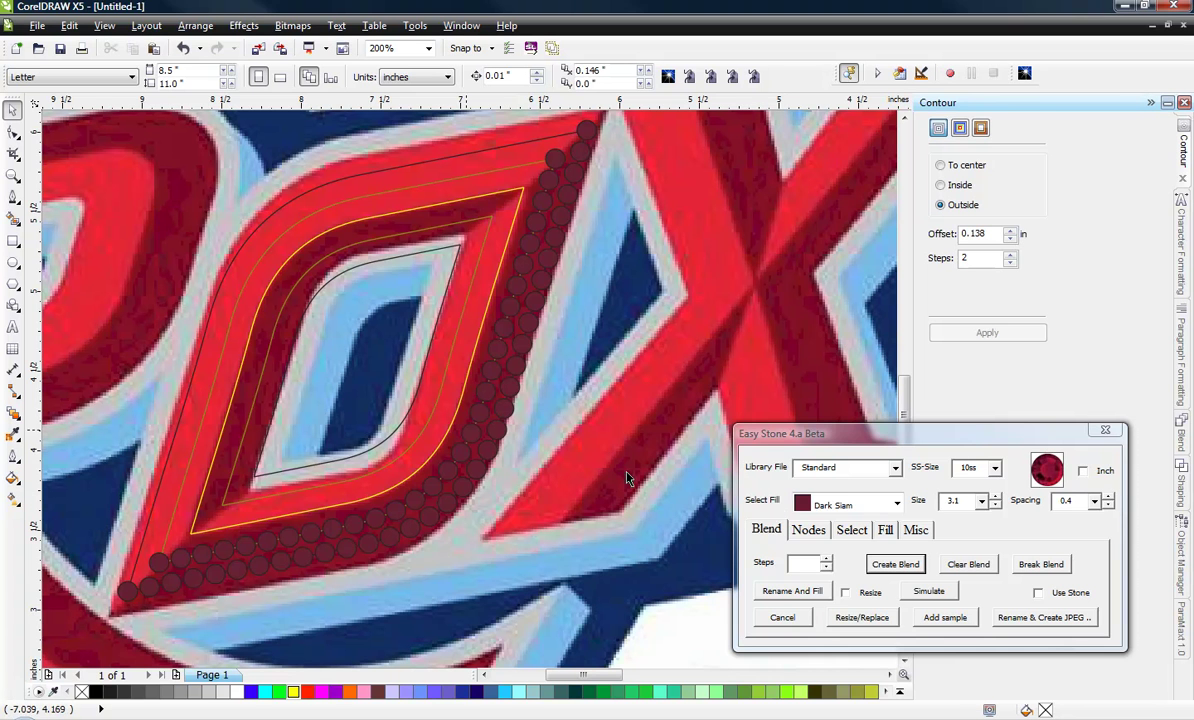
left_click(897, 503)
Step: Switch the stone fill to Light Siam and blend stones along the yellow contour path
scroll(840, 560, "up", 1)
left_click(835, 555)
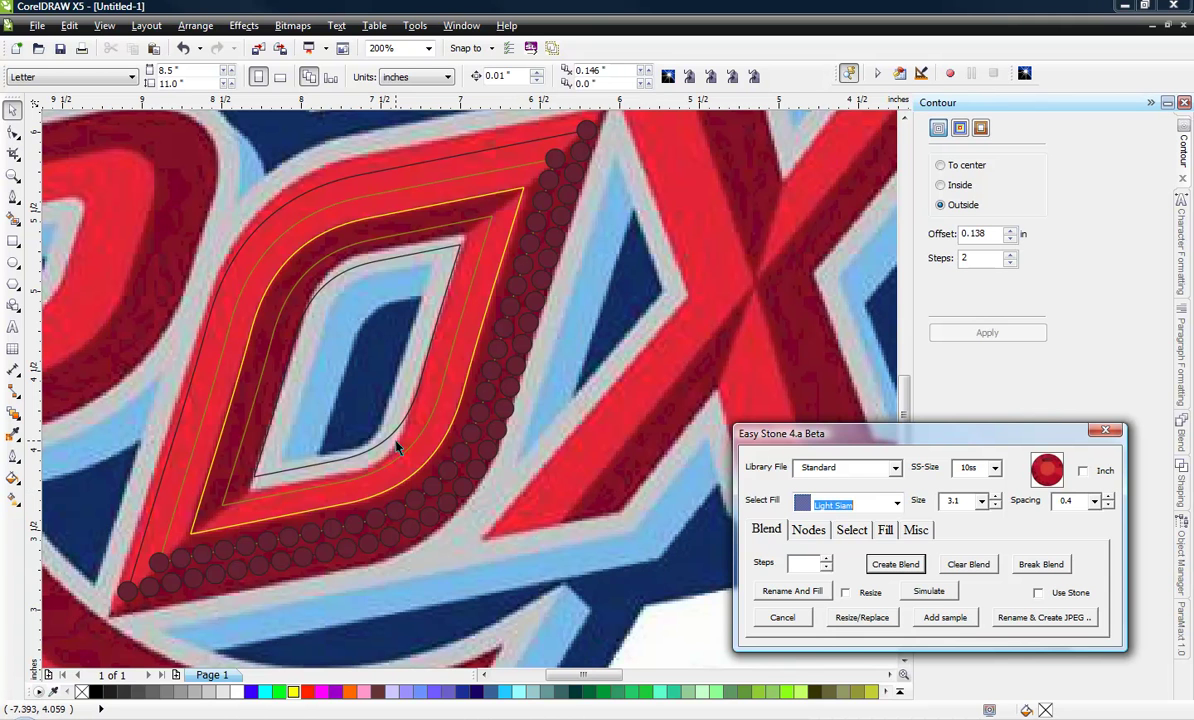
left_click(421, 465)
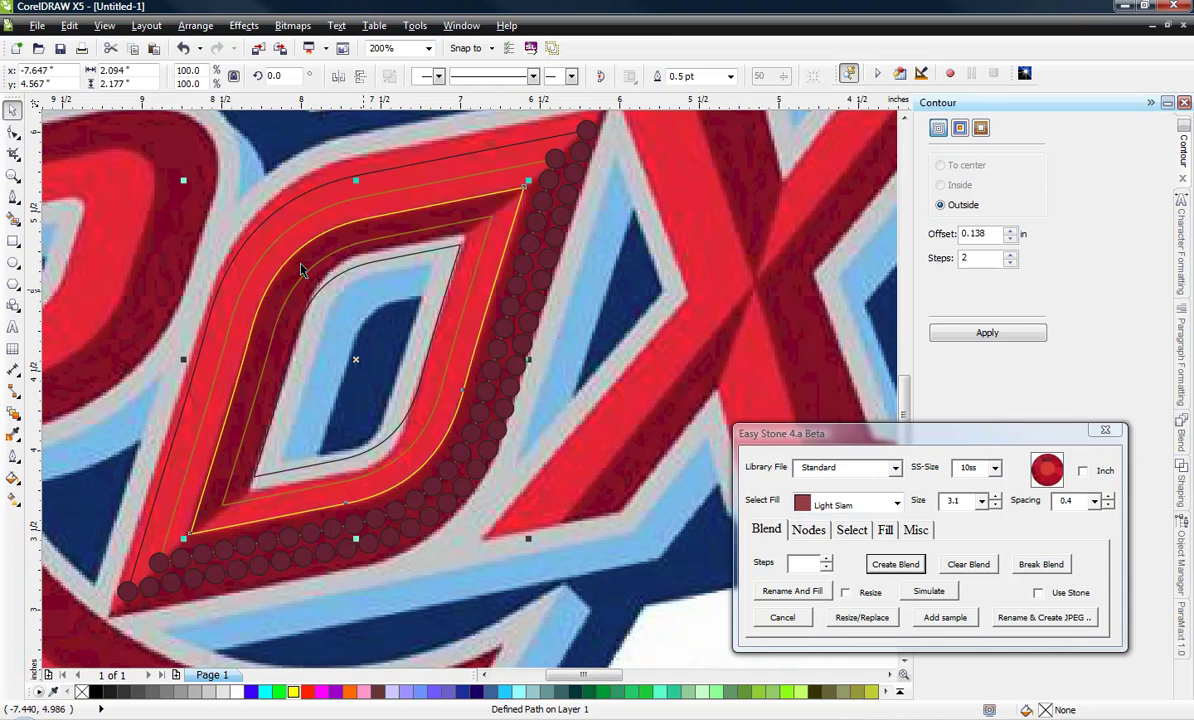
left_click(13, 131)
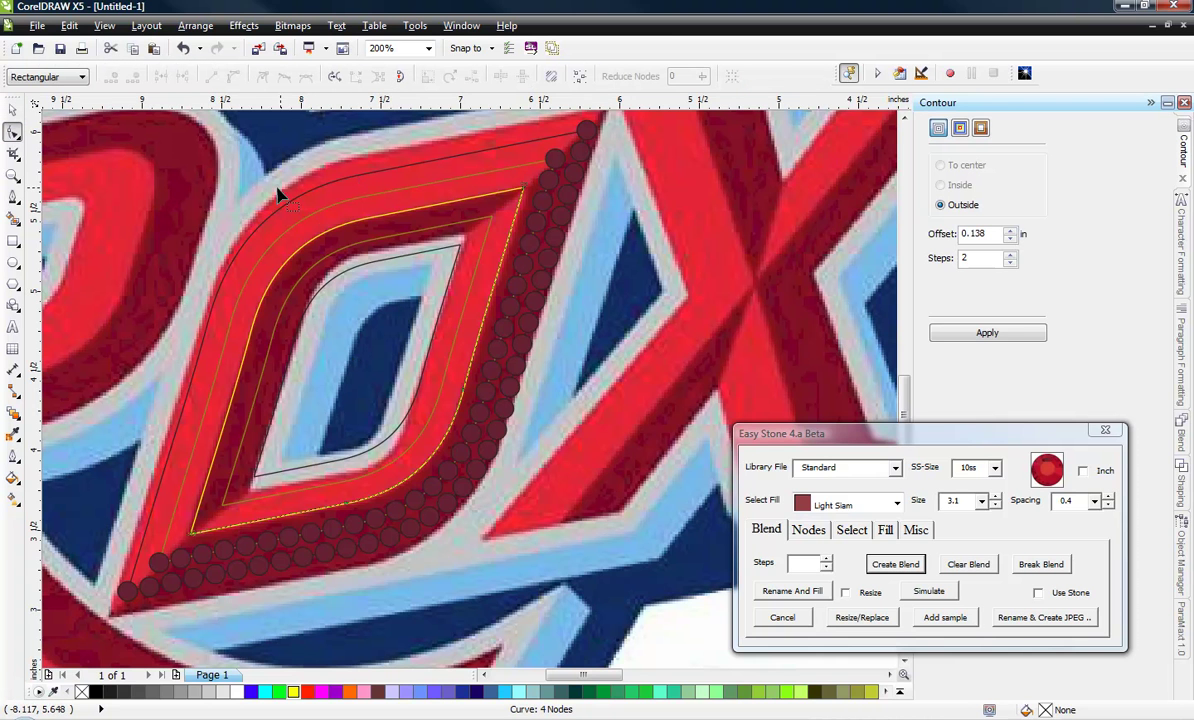
left_click_drag(268, 189, 516, 597)
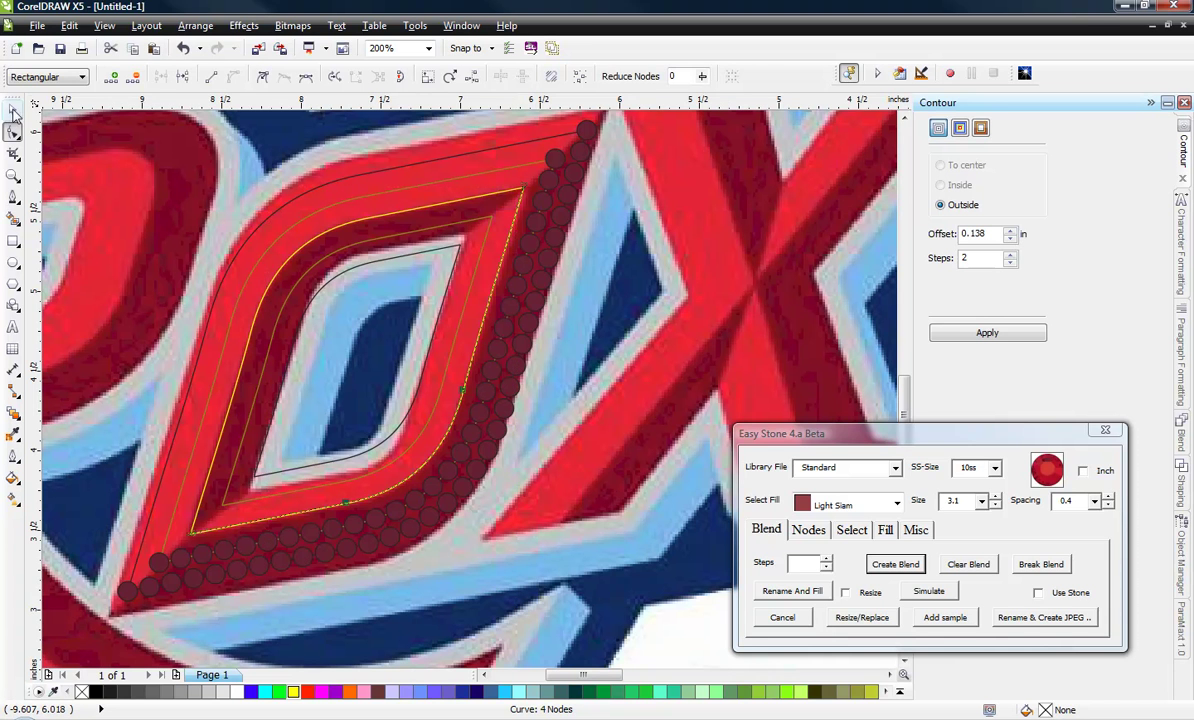
left_click(12, 113)
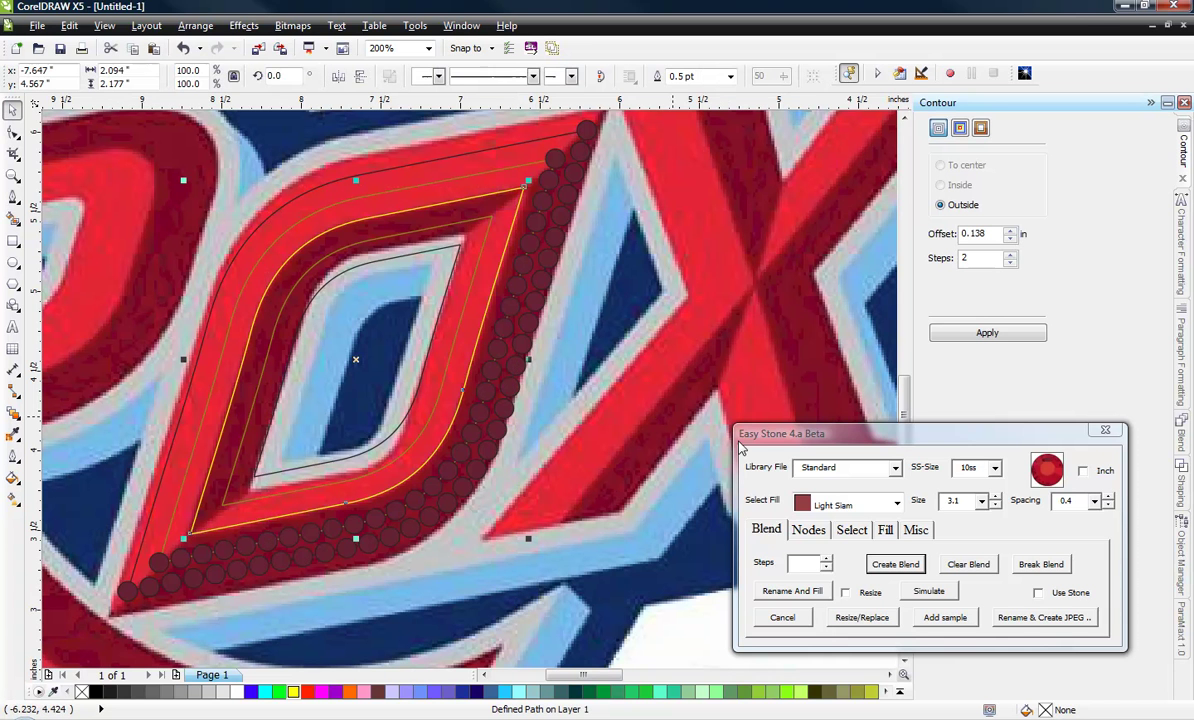
left_click(906, 566)
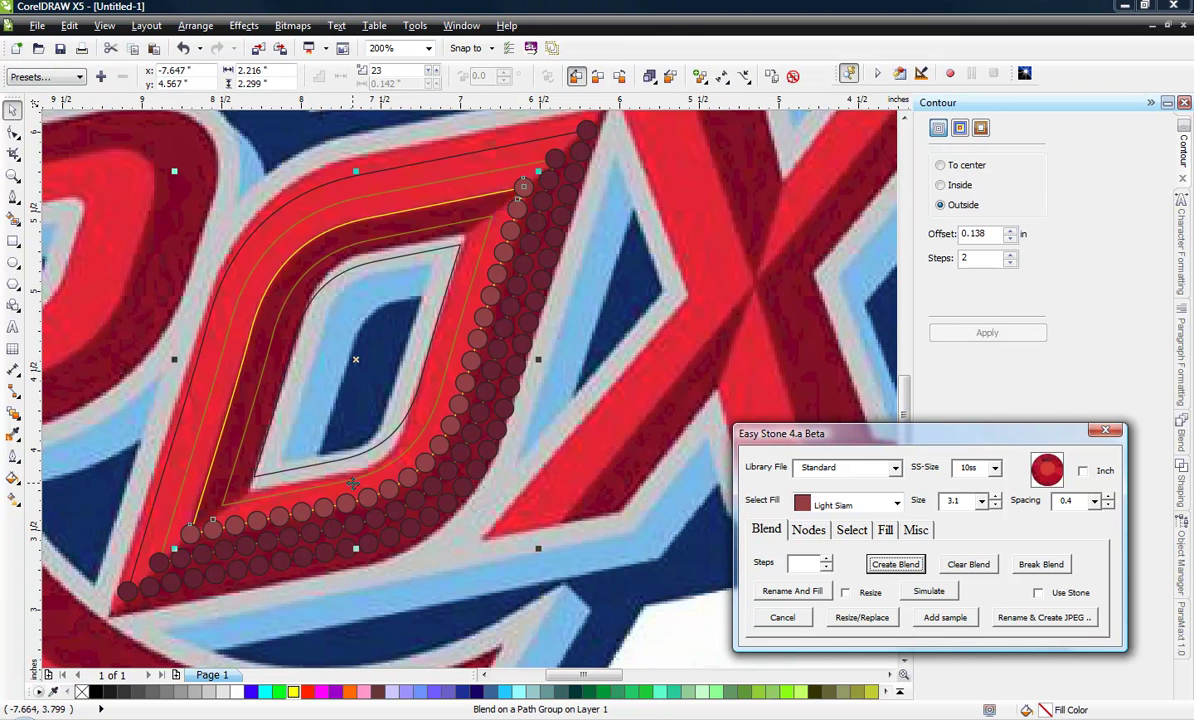
left_click(352, 488)
key("Escape")
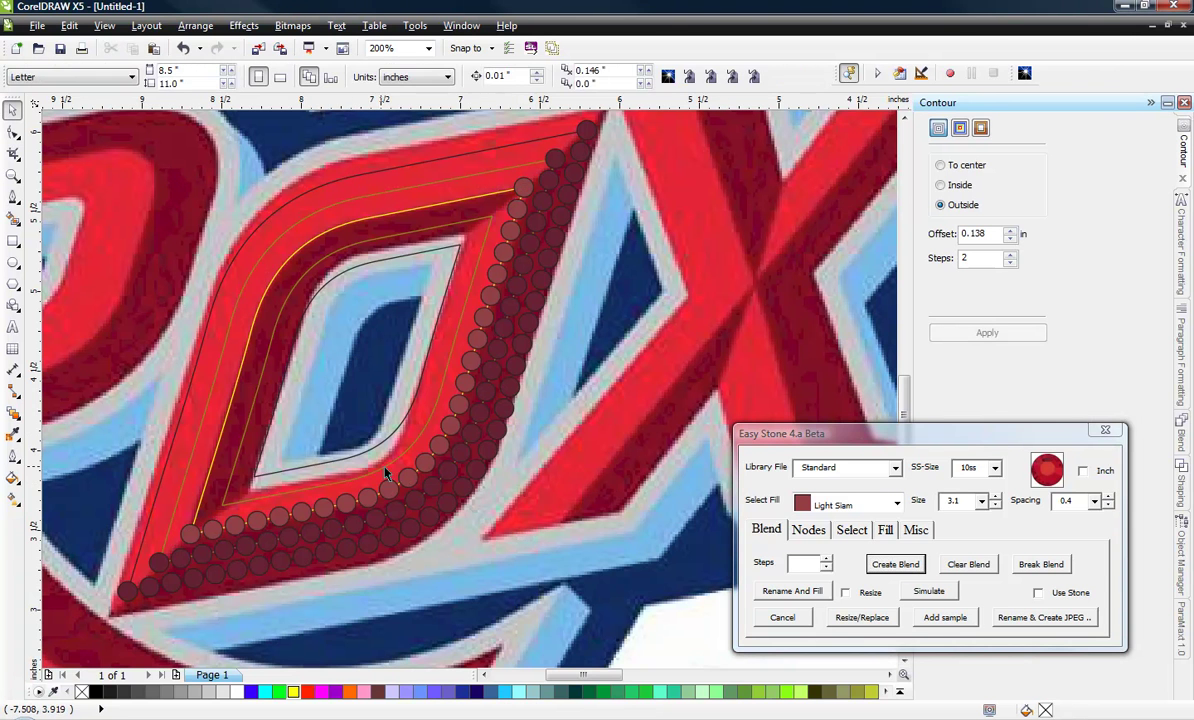
Step: Make a node on the next inner curve smooth
left_click(381, 468)
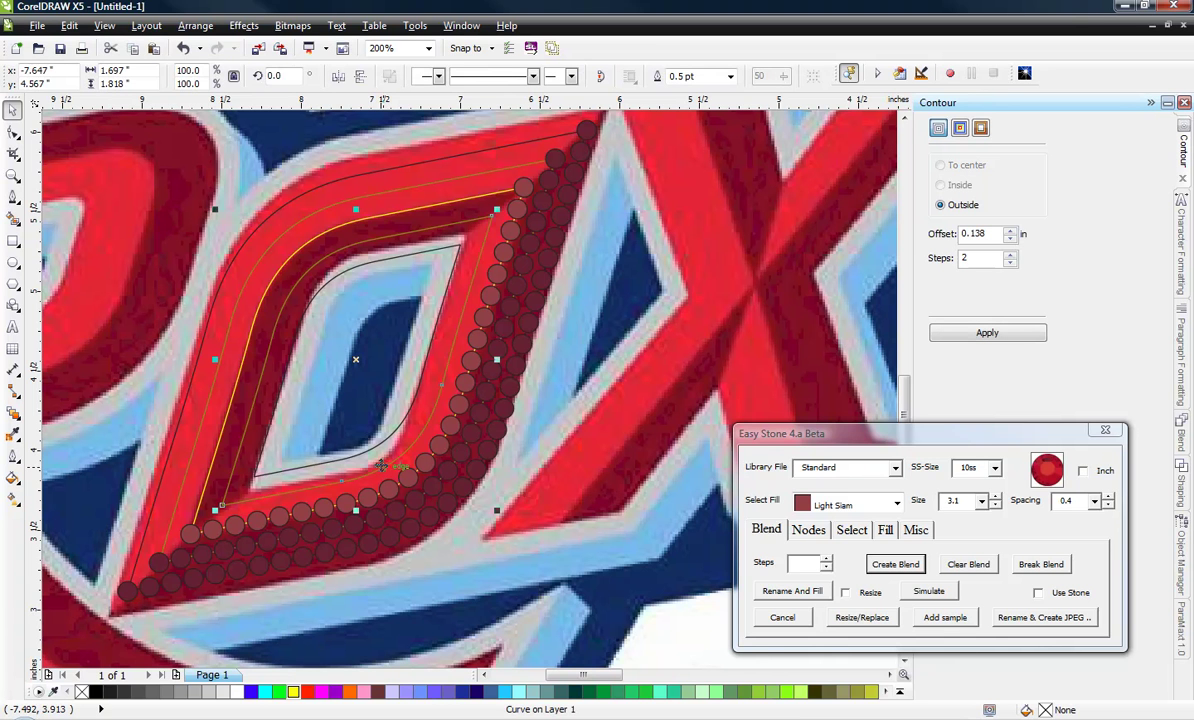
left_click(13, 131)
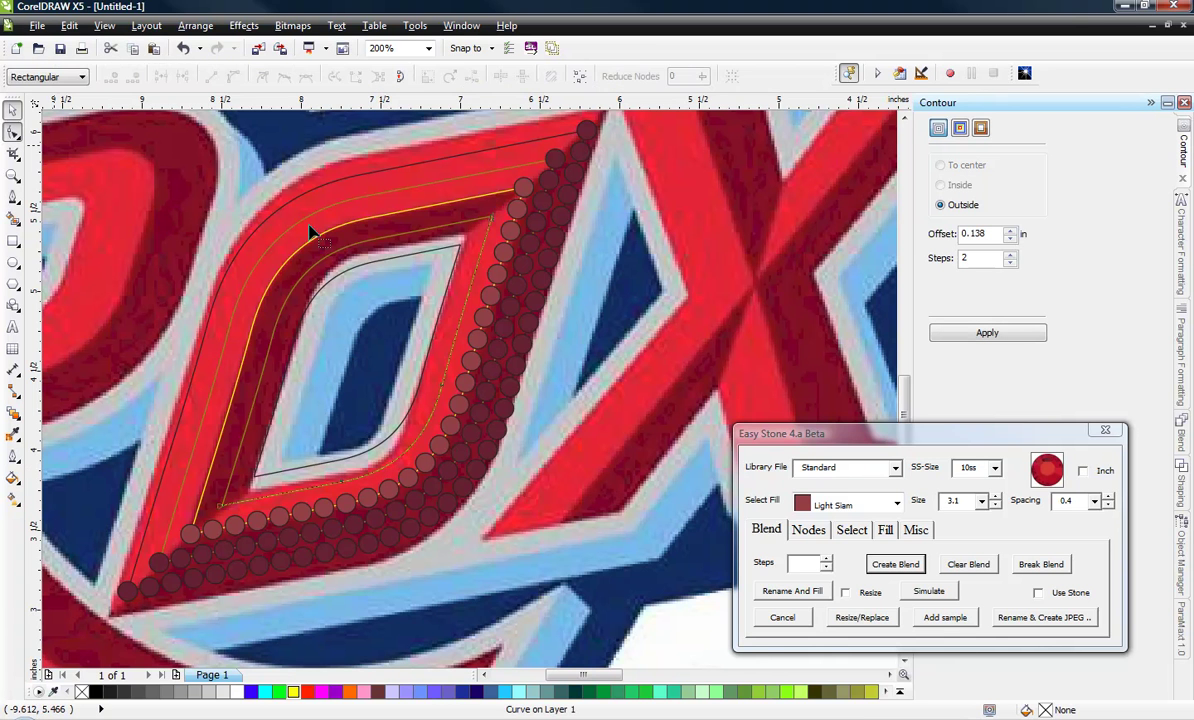
left_click(480, 508)
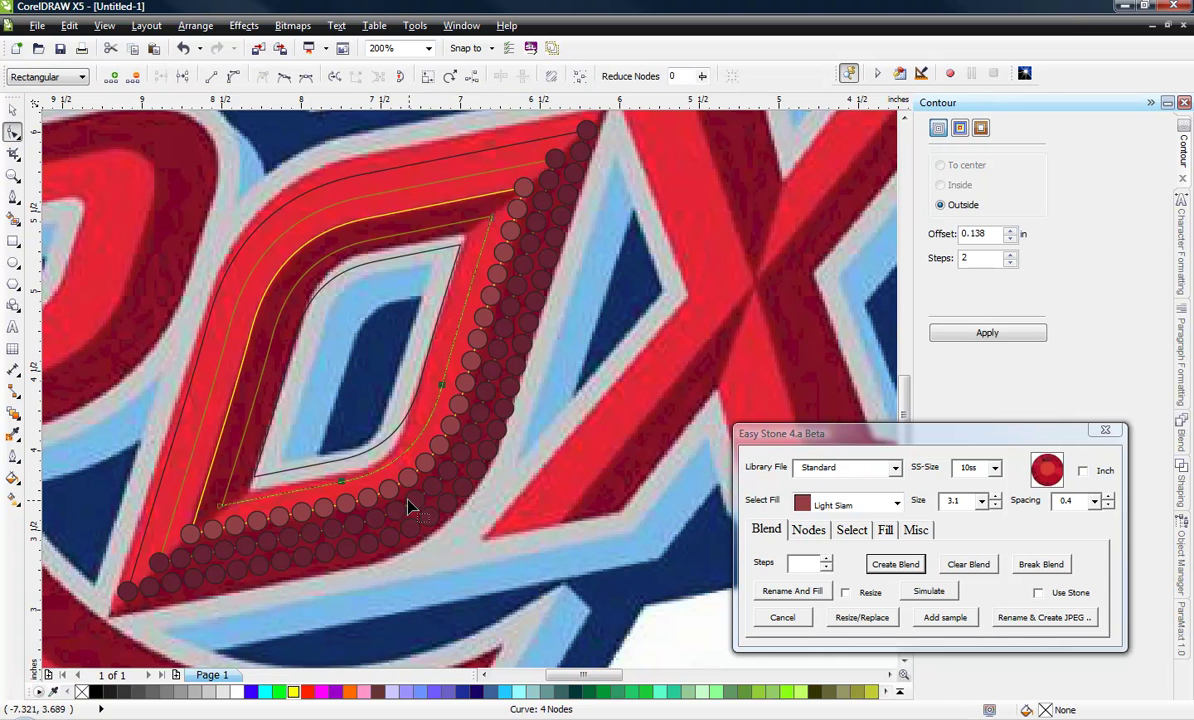
left_click(283, 78)
left_click(424, 381)
left_click_drag(255, 275, 503, 492)
left_click(12, 110)
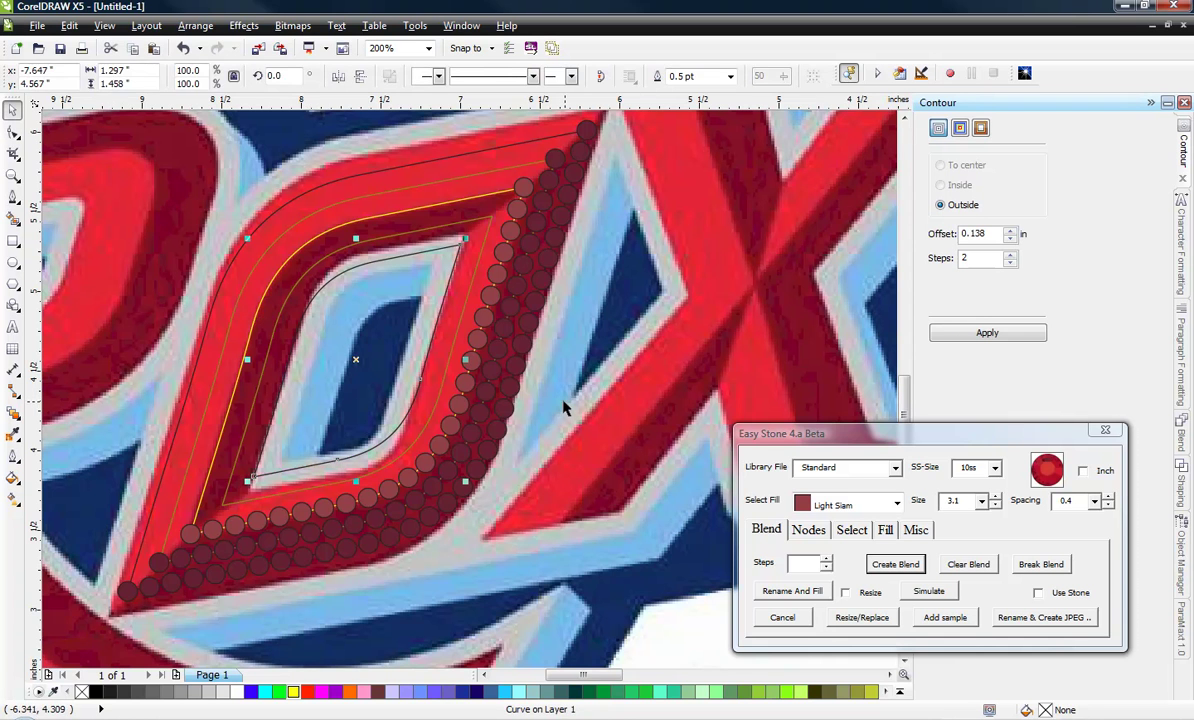
key("Escape")
Step: Blend a row of Light Siam stones along the black inner curve
scroll(386, 468, "up", 2)
left_click(384, 462)
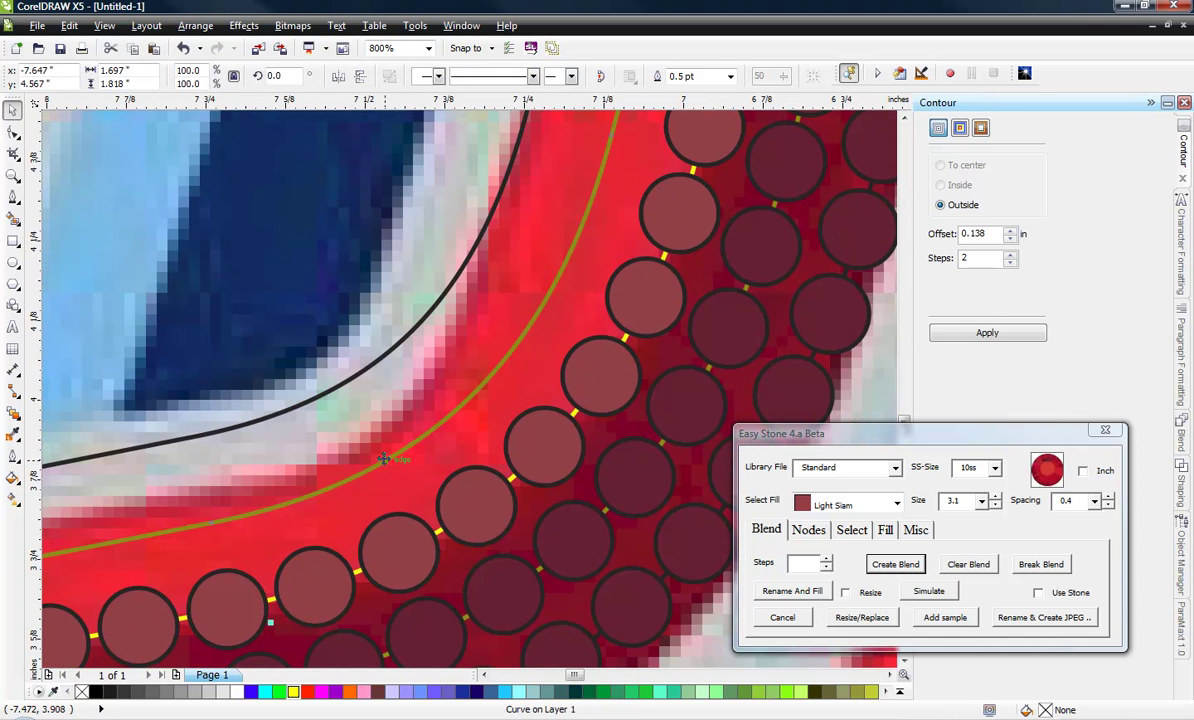
left_click(335, 380, "shift")
left_click(895, 564)
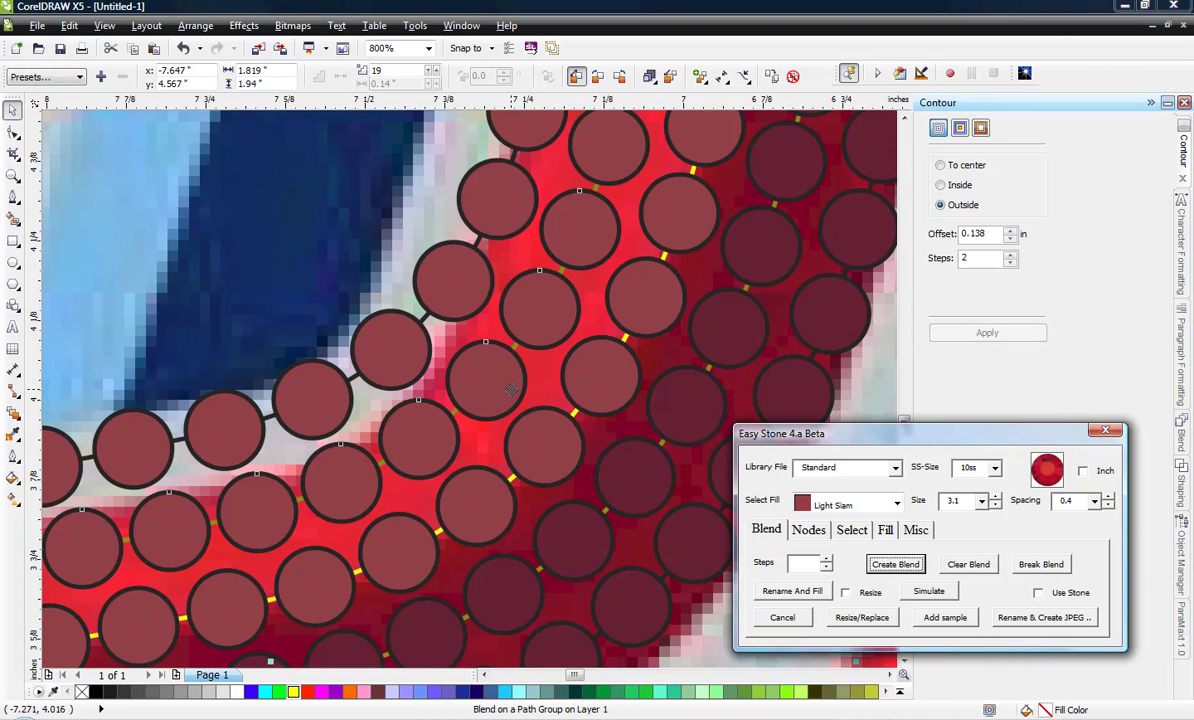
scroll(512, 392, "down", 2)
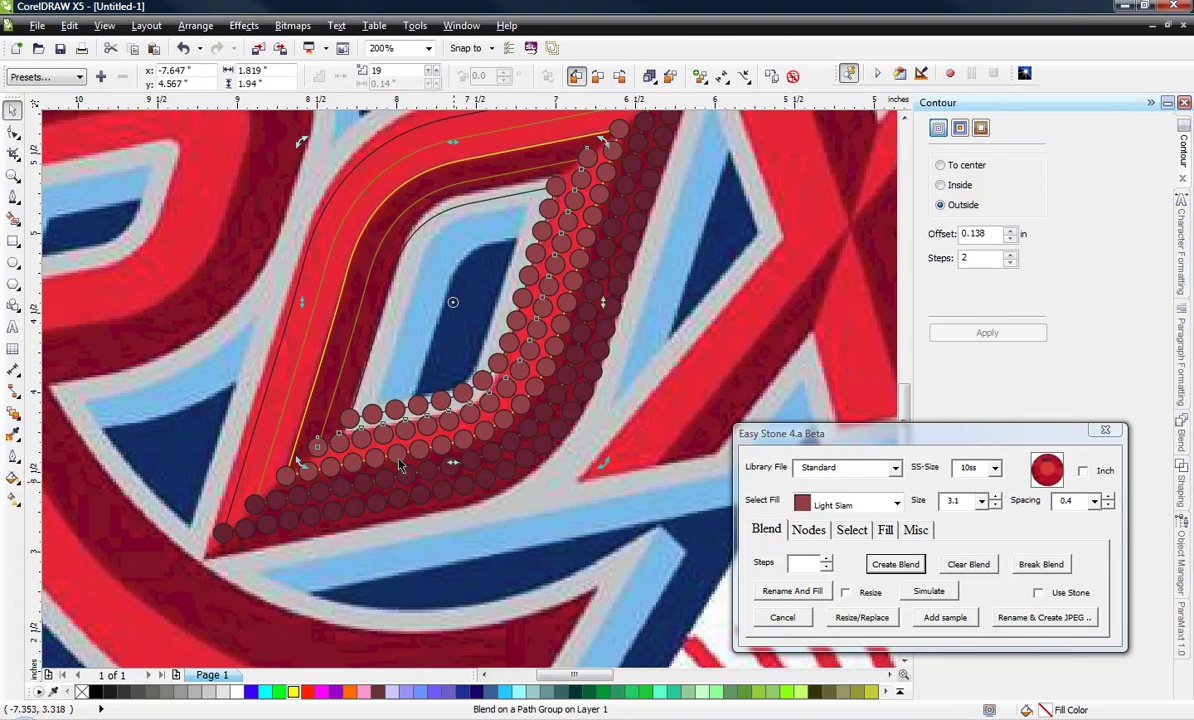
left_click(374, 310)
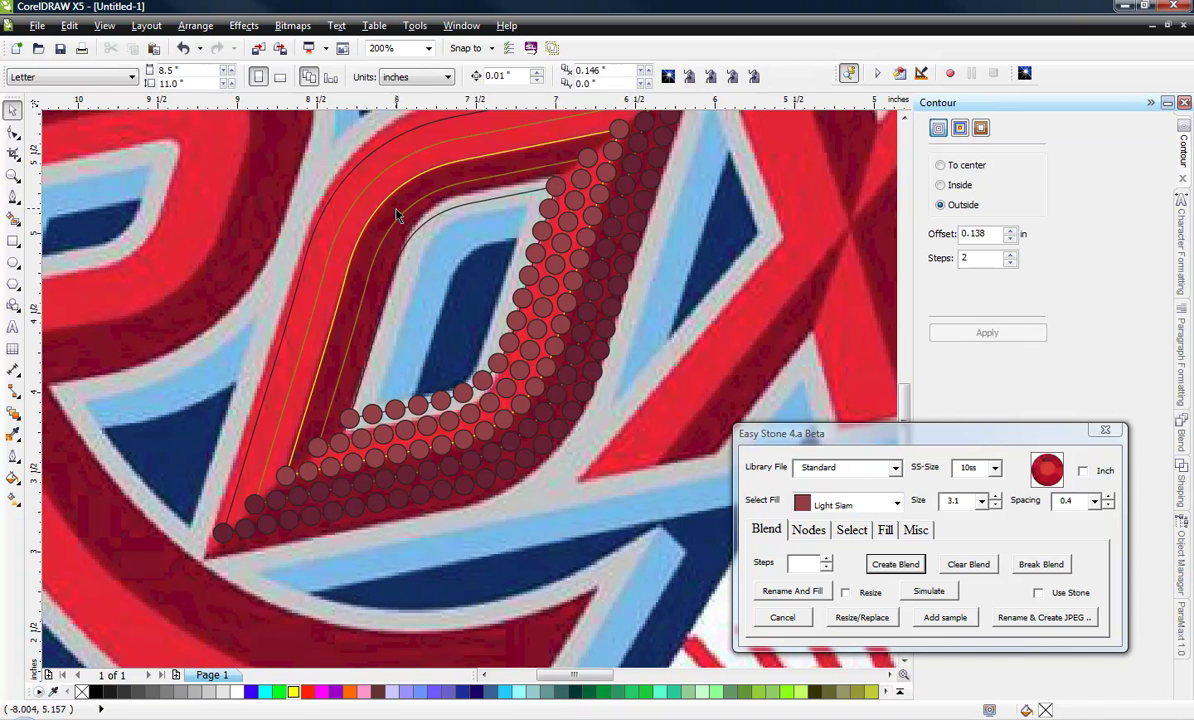
Step: Adjust a node on the O's inner curve and blend Dark Siam stones along it
left_click(411, 233)
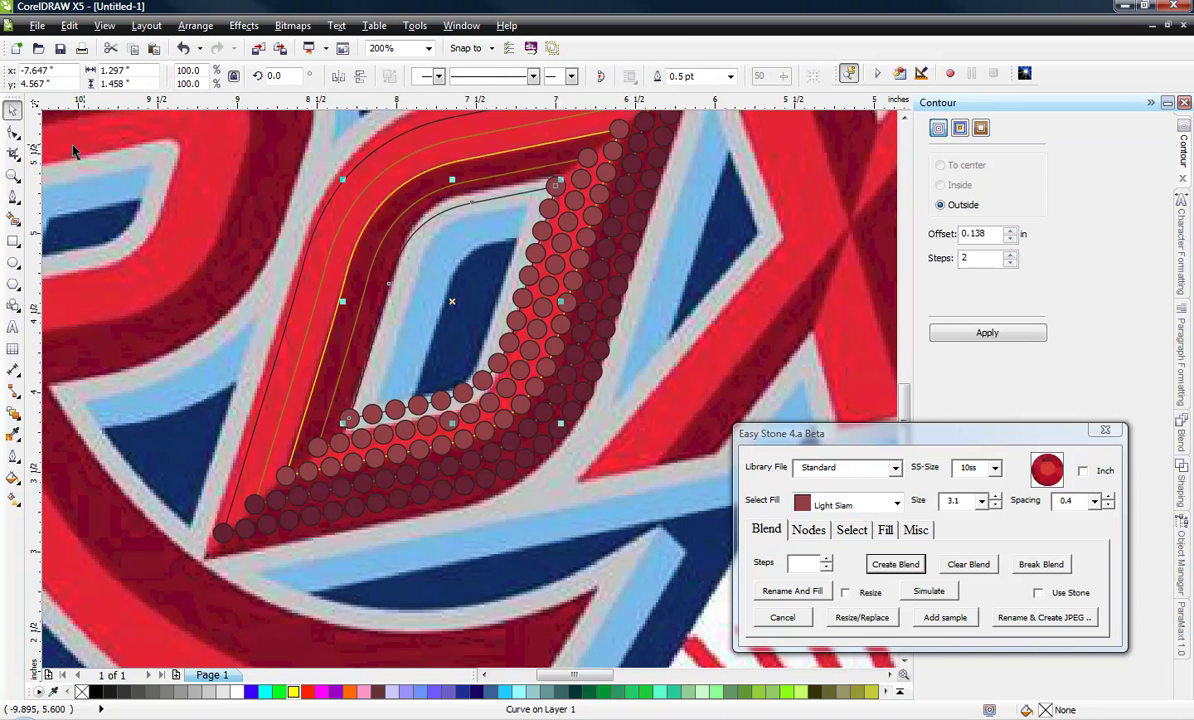
left_click(13, 131)
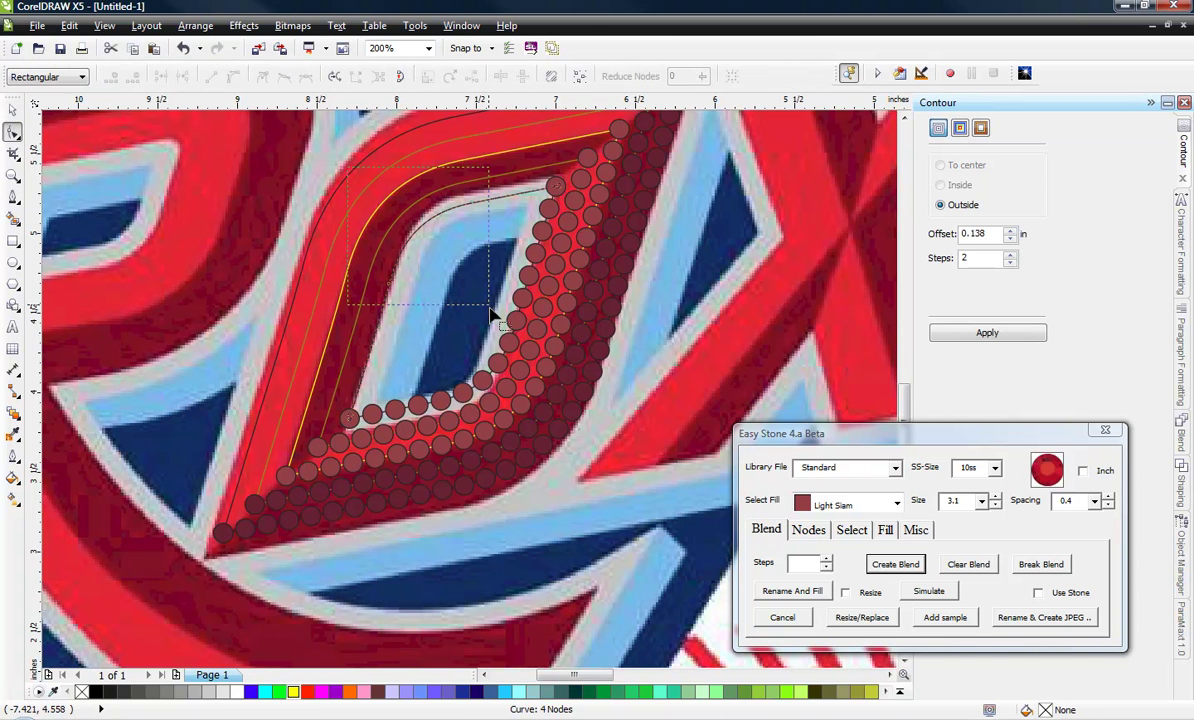
left_click_drag(498, 328, 505, 336)
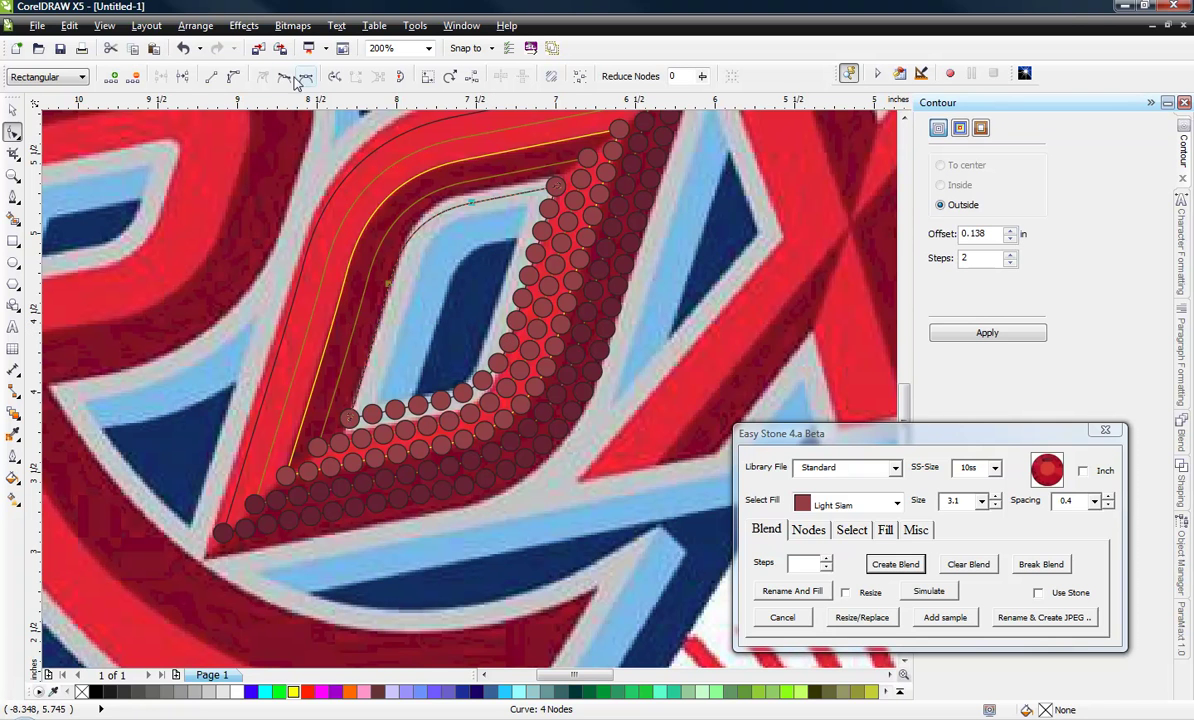
left_click(284, 78)
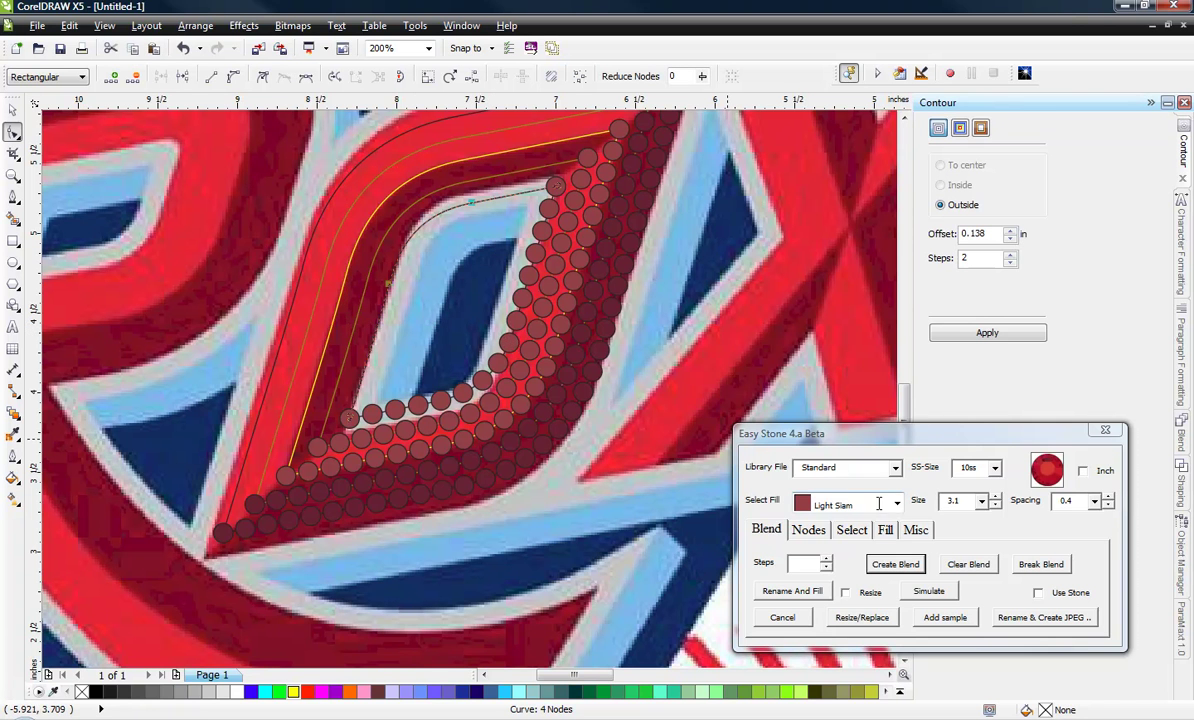
left_click(848, 504)
left_click(873, 539)
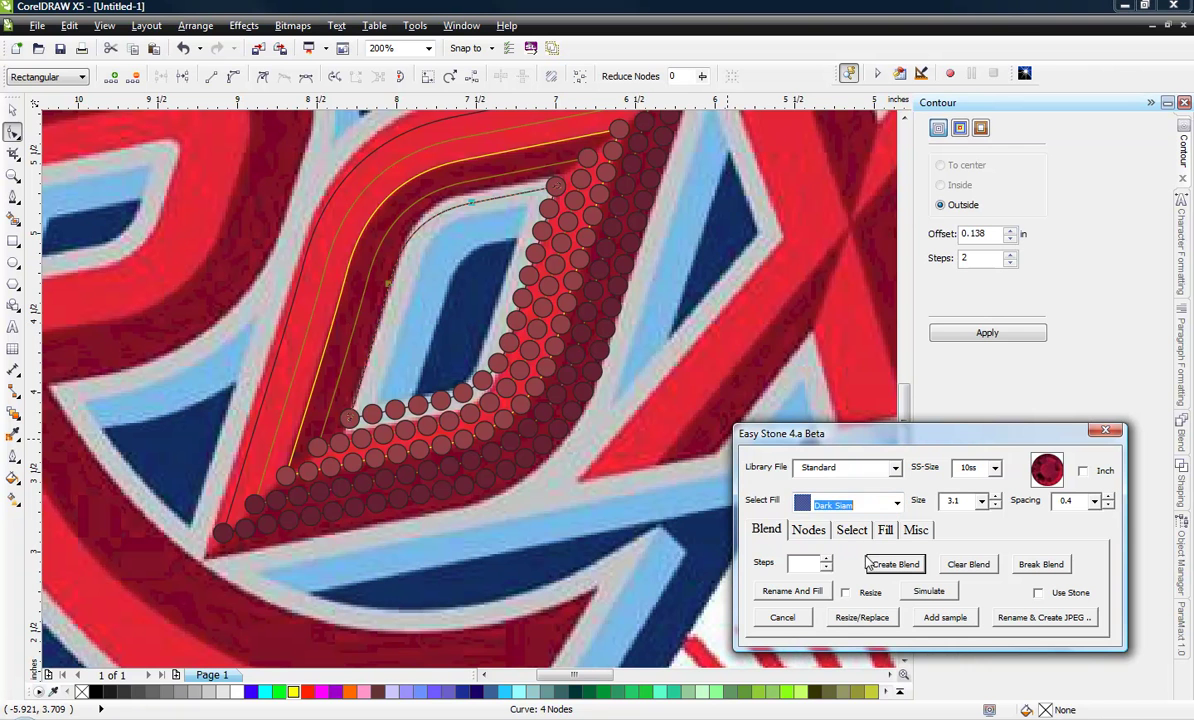
left_click(890, 566)
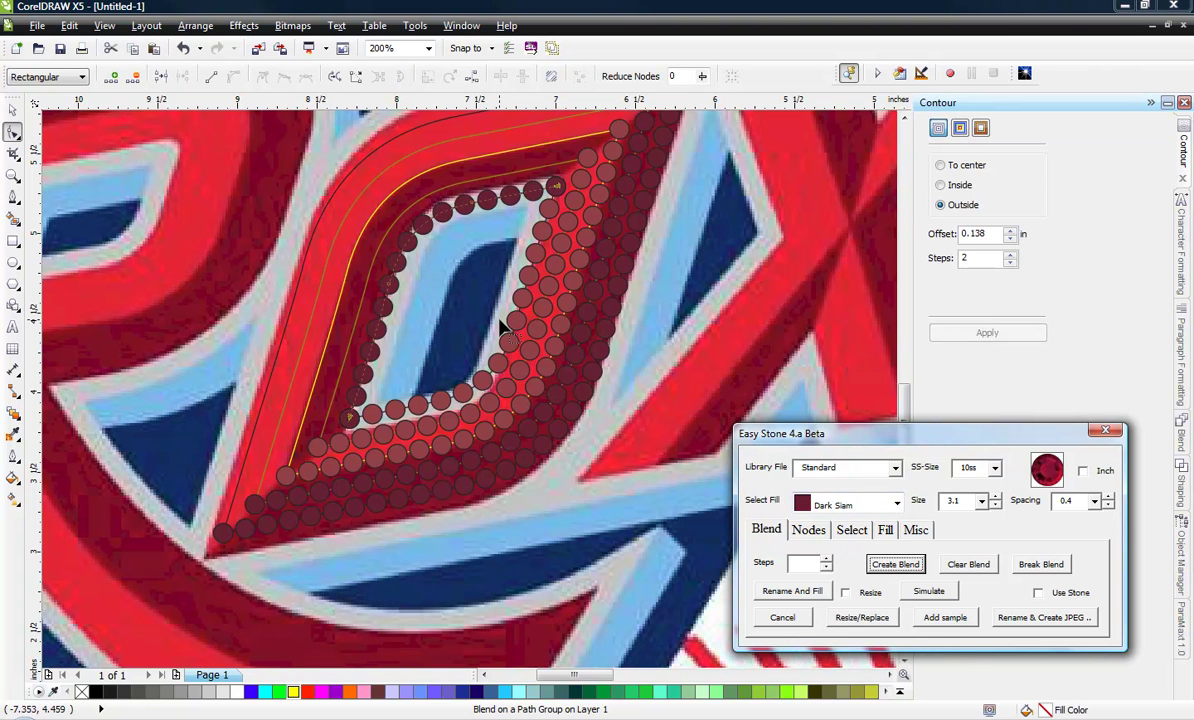
Step: Blend a row of stones along the O's middle path curve
left_click(428, 205)
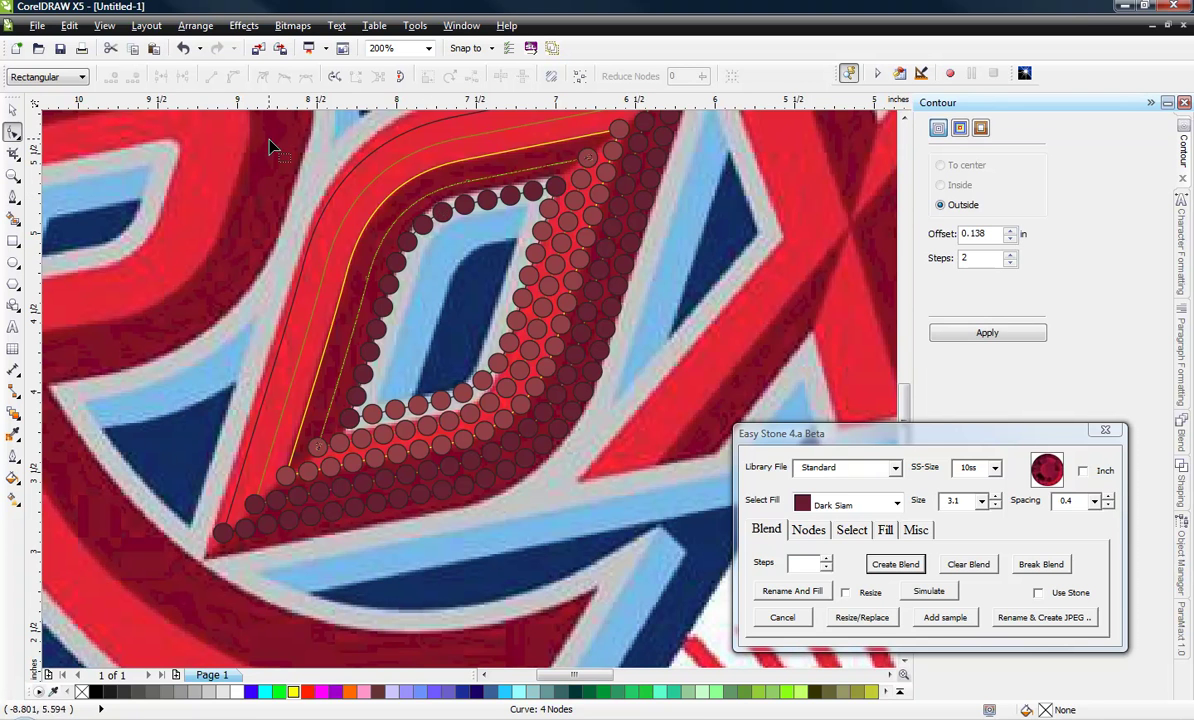
left_click(493, 371)
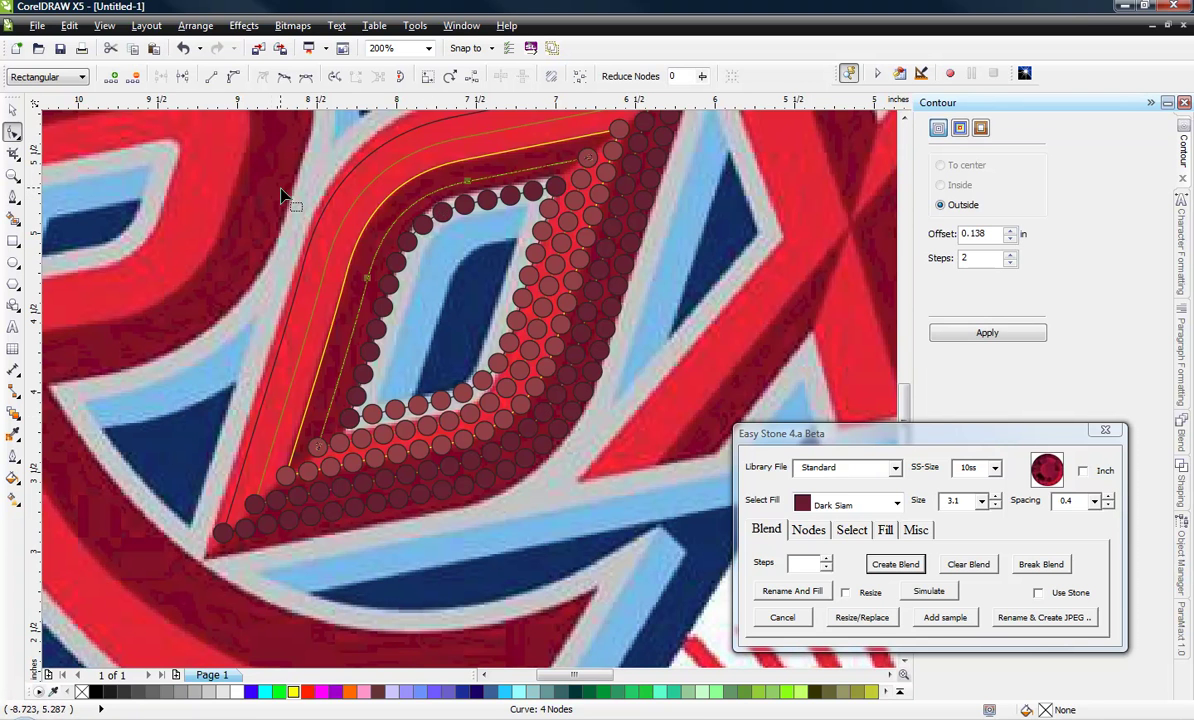
left_click(422, 201)
left_click(895, 564)
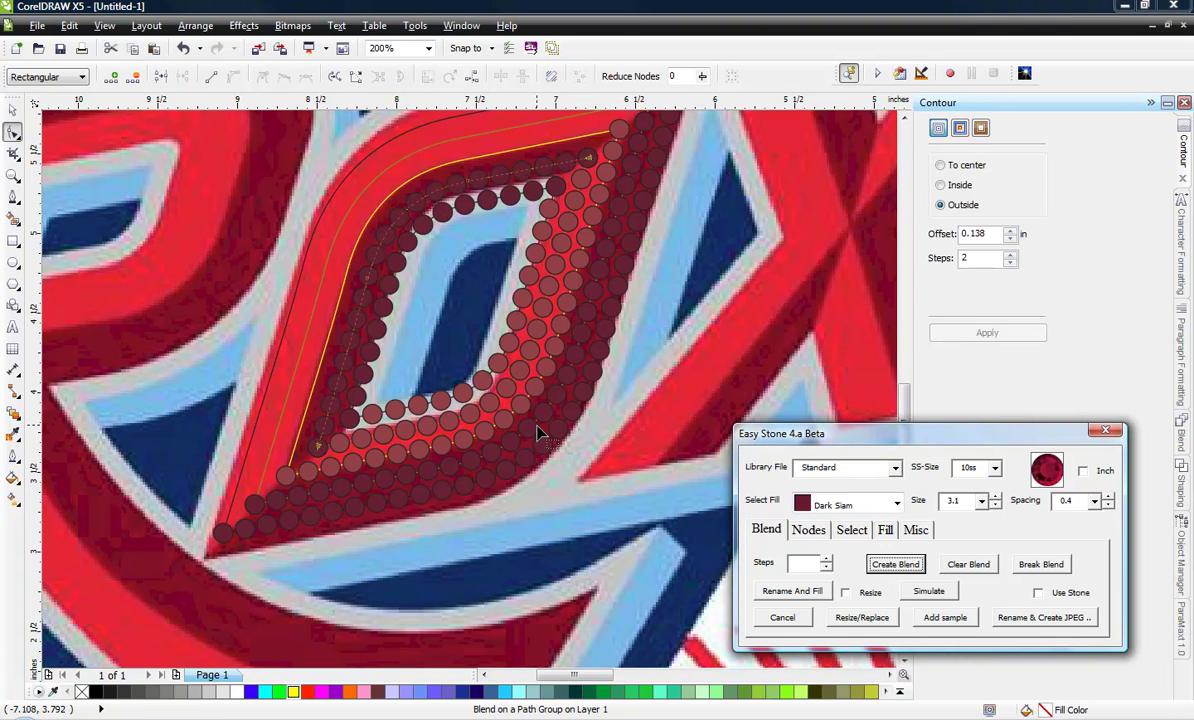
Step: Blend Light Siam stones along the outer and outermost path curves
left_click(340, 310)
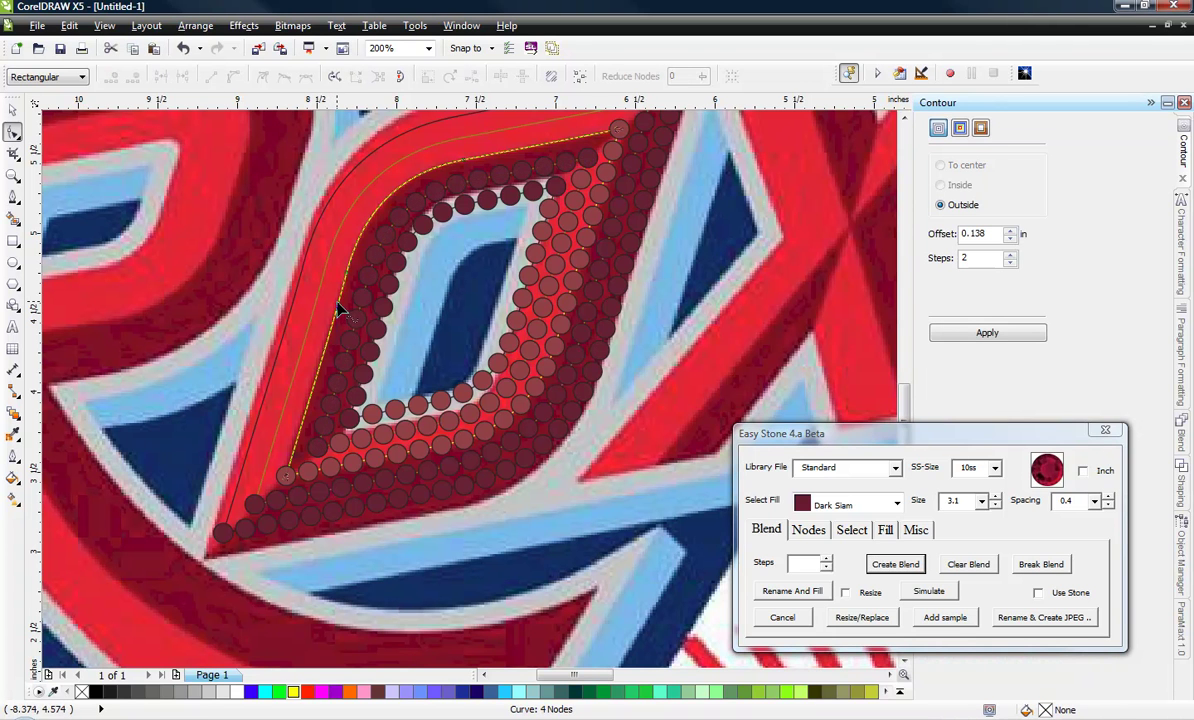
left_click(897, 504)
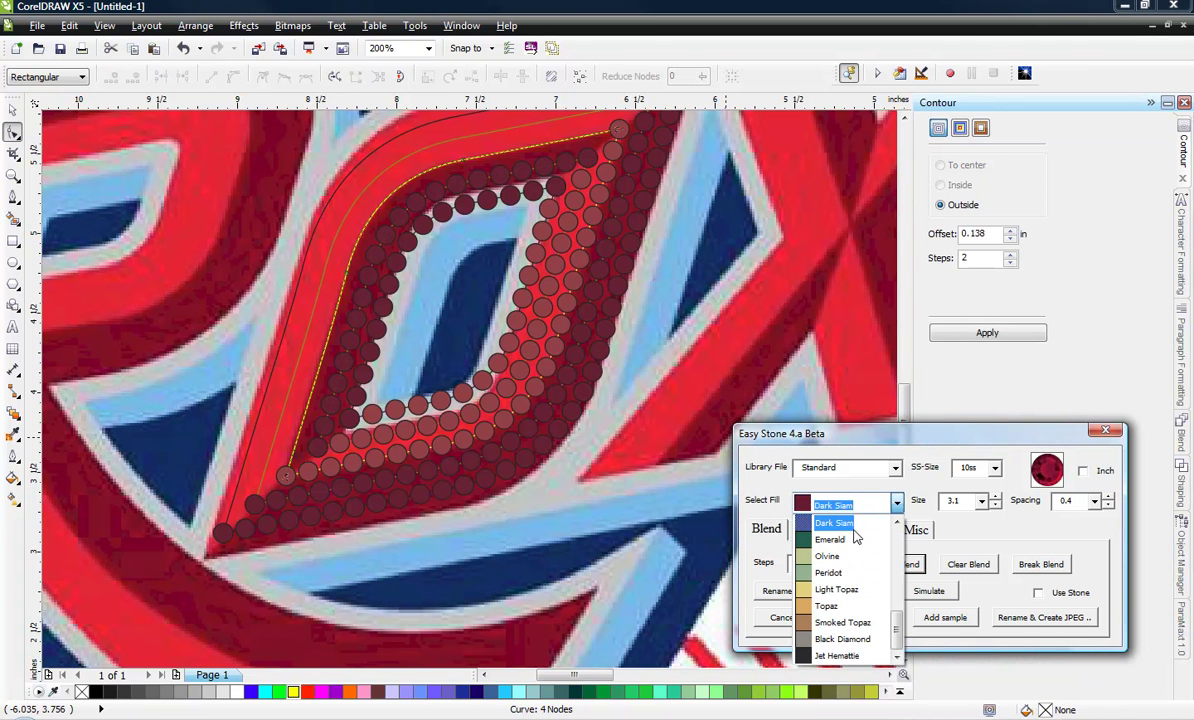
scroll(845, 560, "up", 2)
left_click(850, 564)
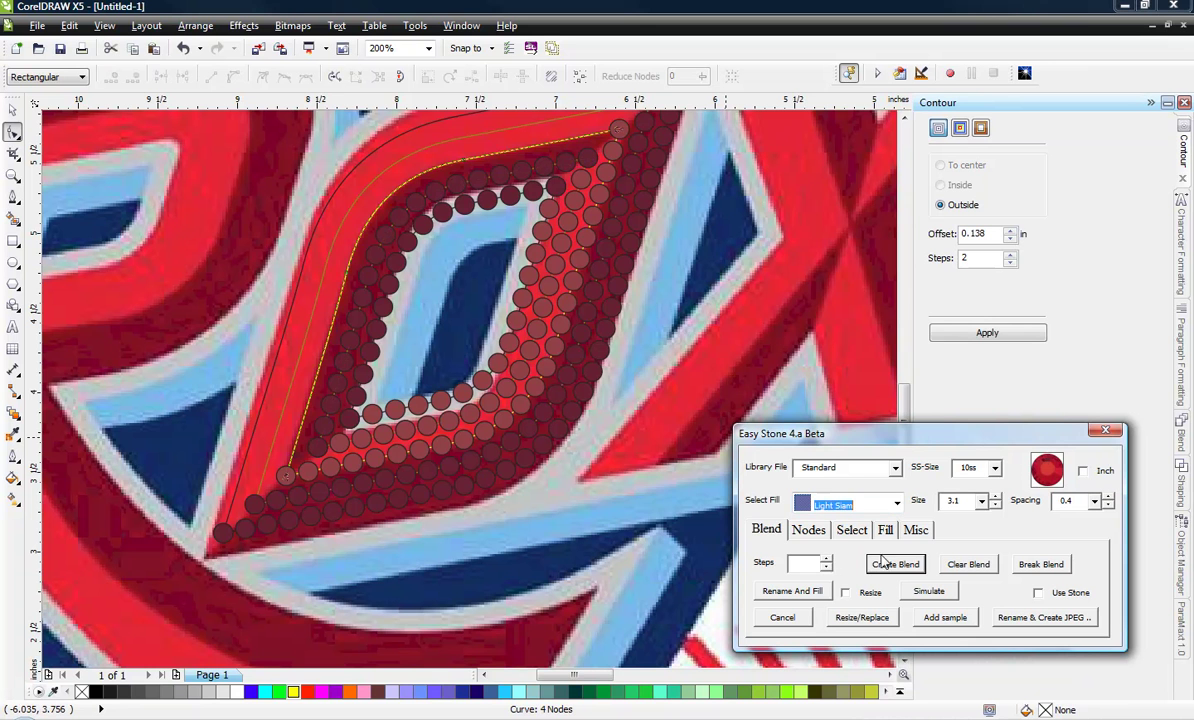
left_click(895, 564)
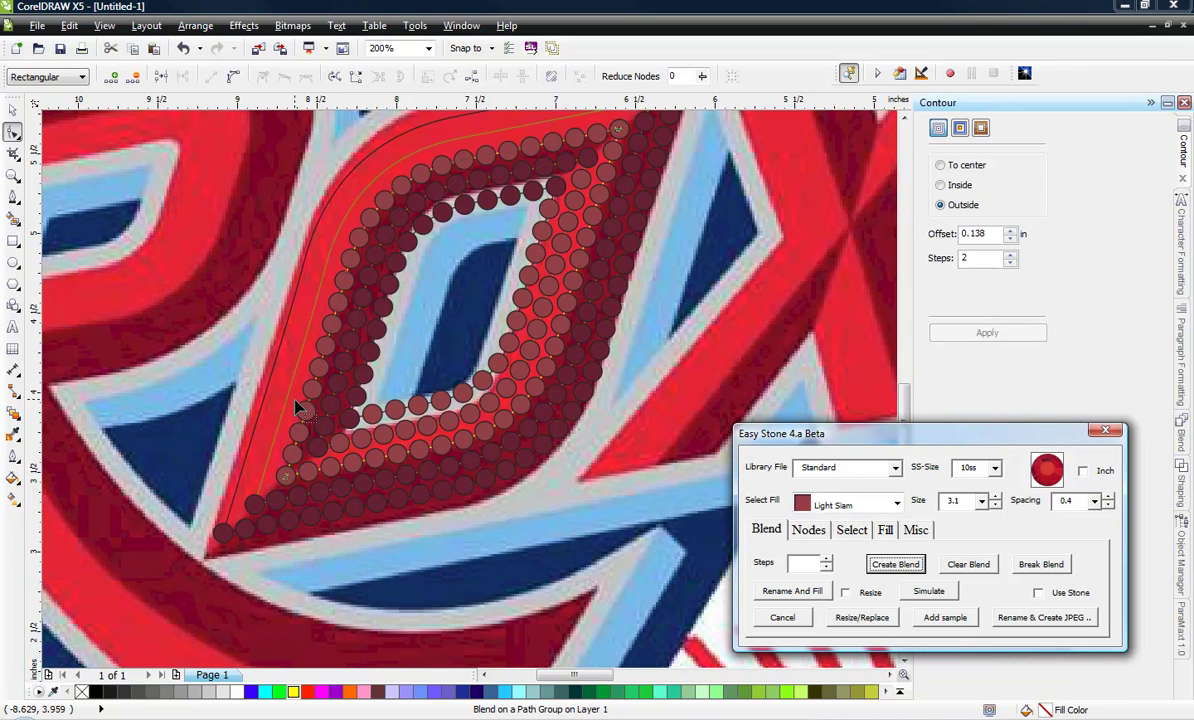
left_click(290, 398)
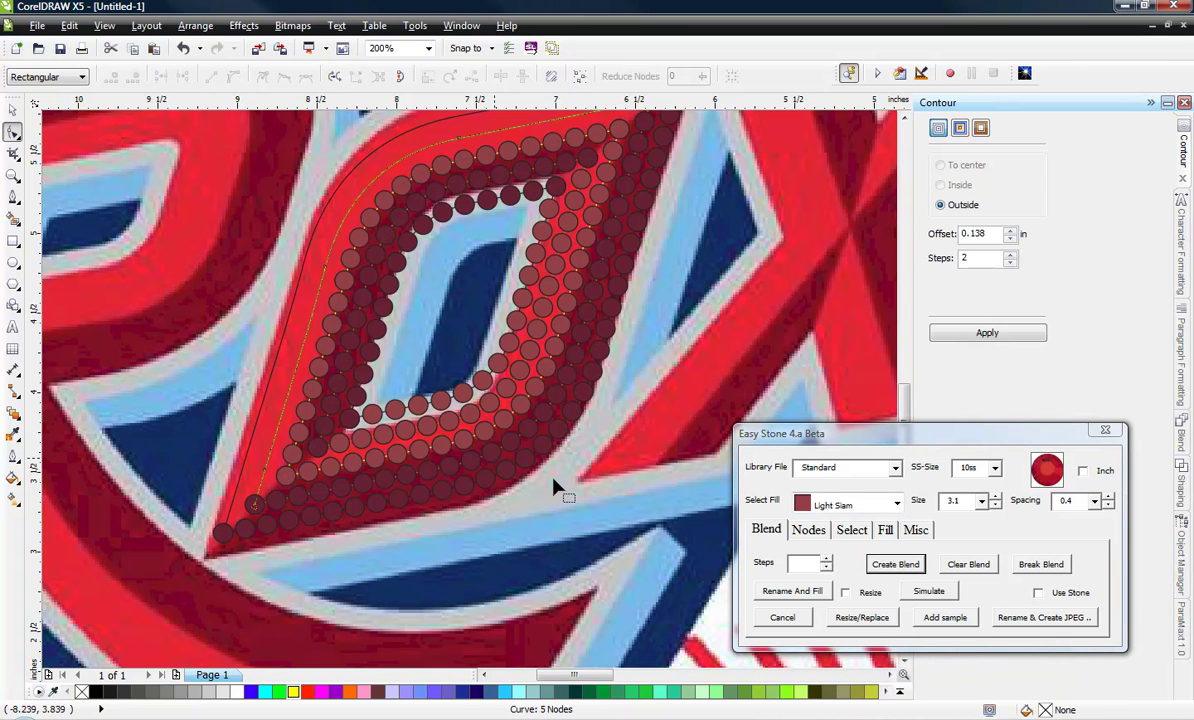
left_click(893, 564)
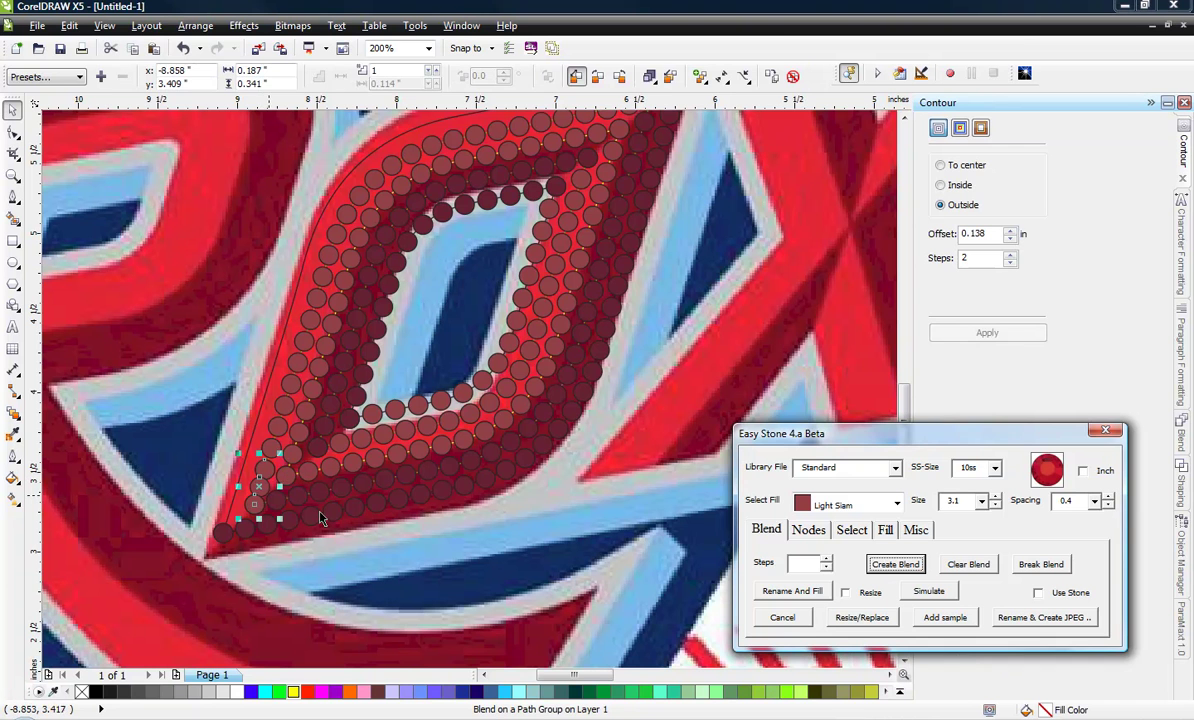
Step: Extend the blend's control path toward the diamond's lower-left tip and make that segment a curve
left_click(316, 442)
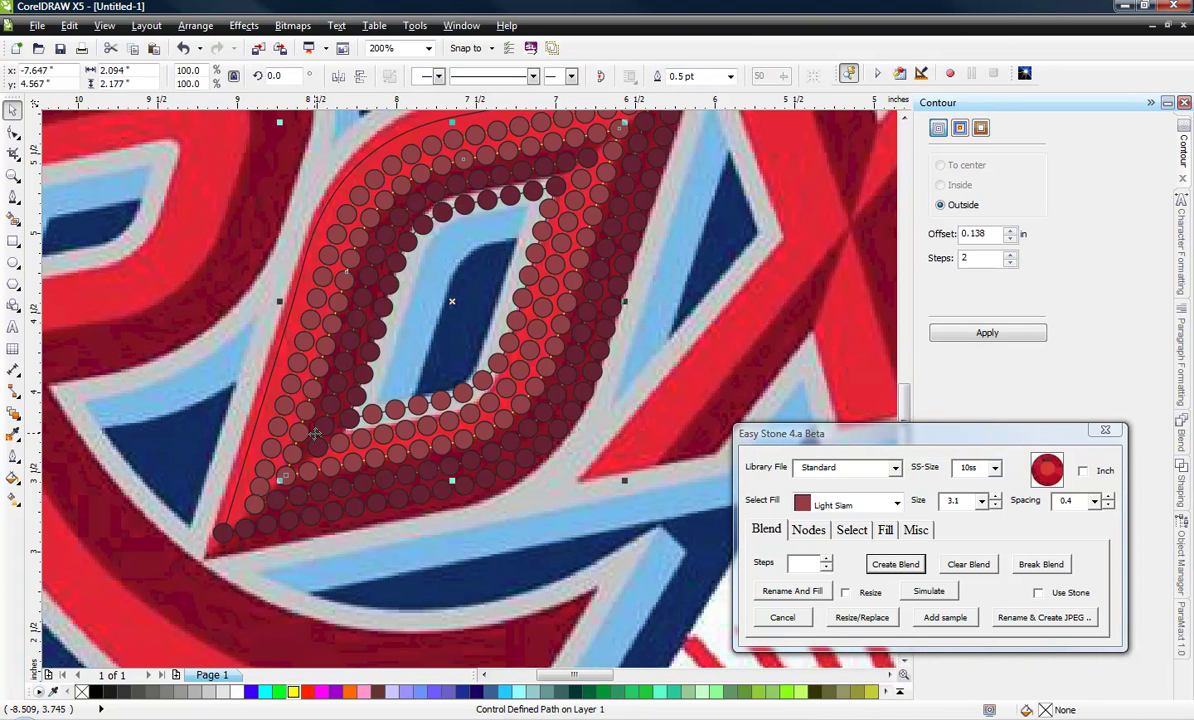
left_click_drag(282, 478, 253, 505)
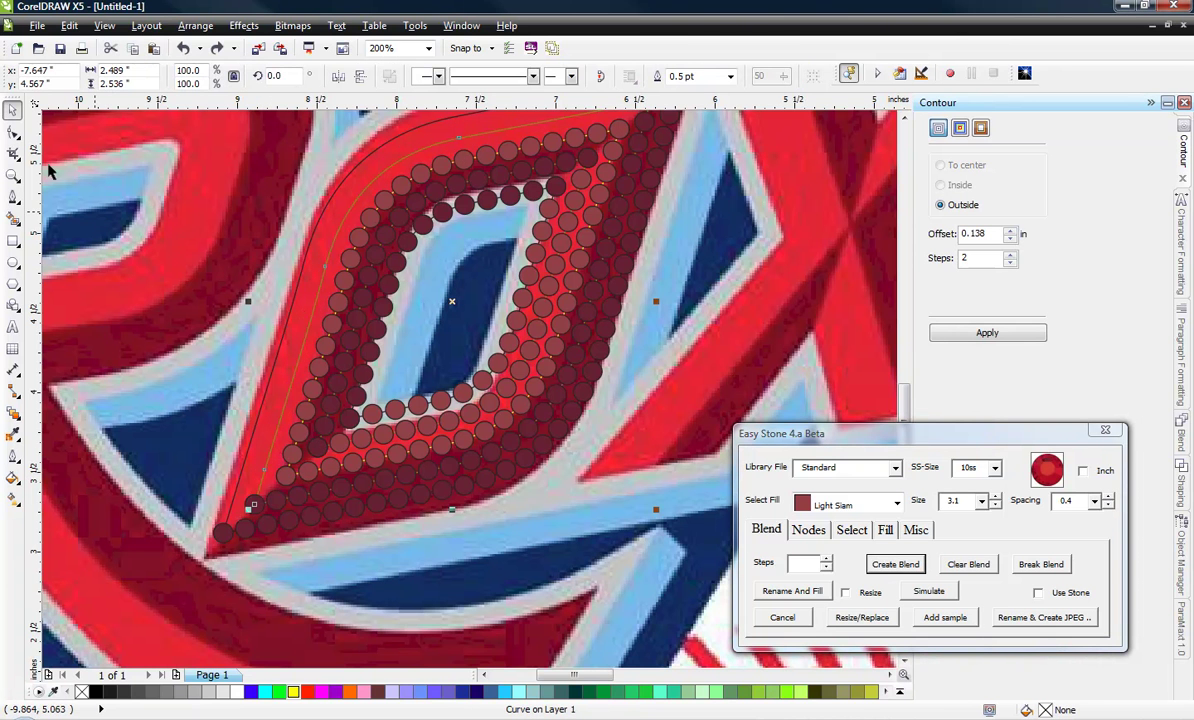
left_click(13, 131)
left_click_drag(222, 386, 340, 489)
left_click(233, 79)
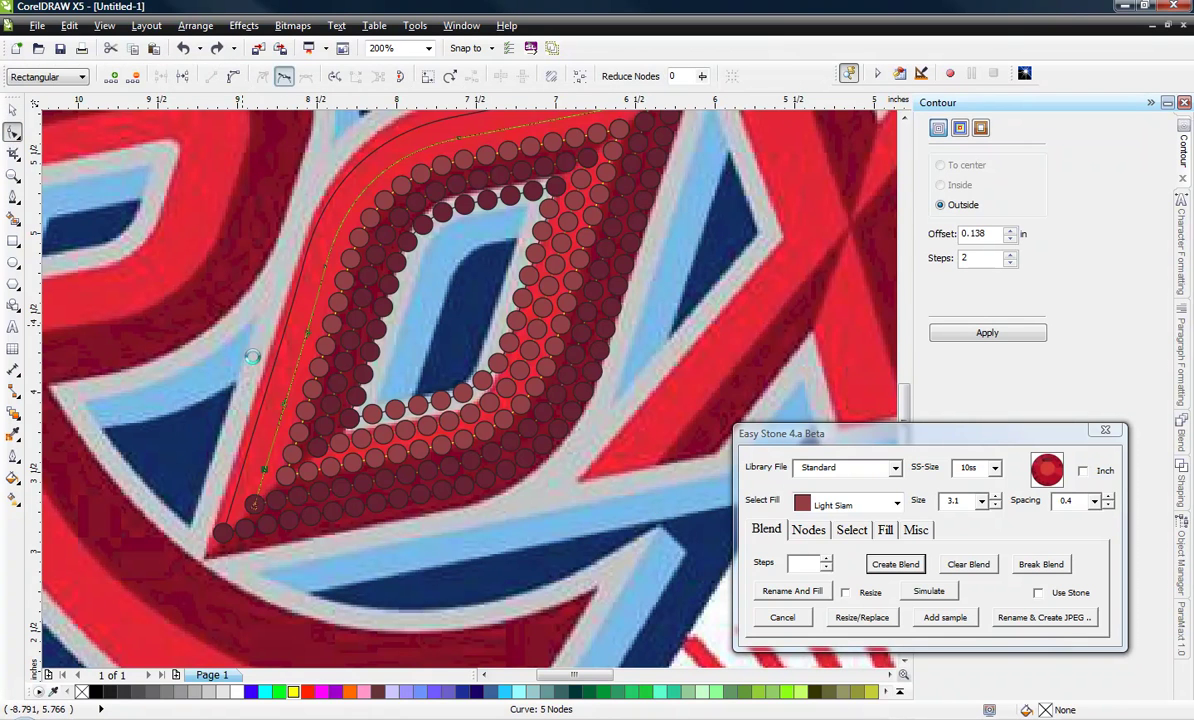
Step: Select the path's upper-left nodes and blend stones along the reshaped path
scroll(241, 351, "down", 2)
scroll(346, 300, "up", 2)
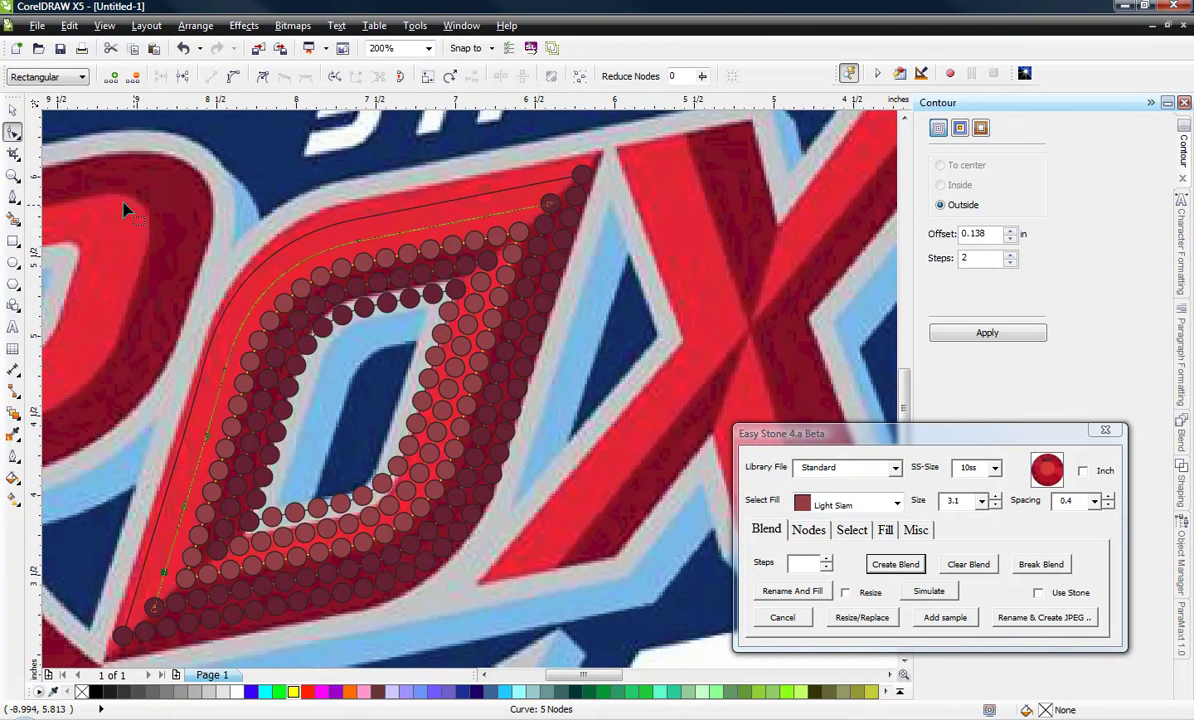
left_click_drag(421, 452, 517, 514)
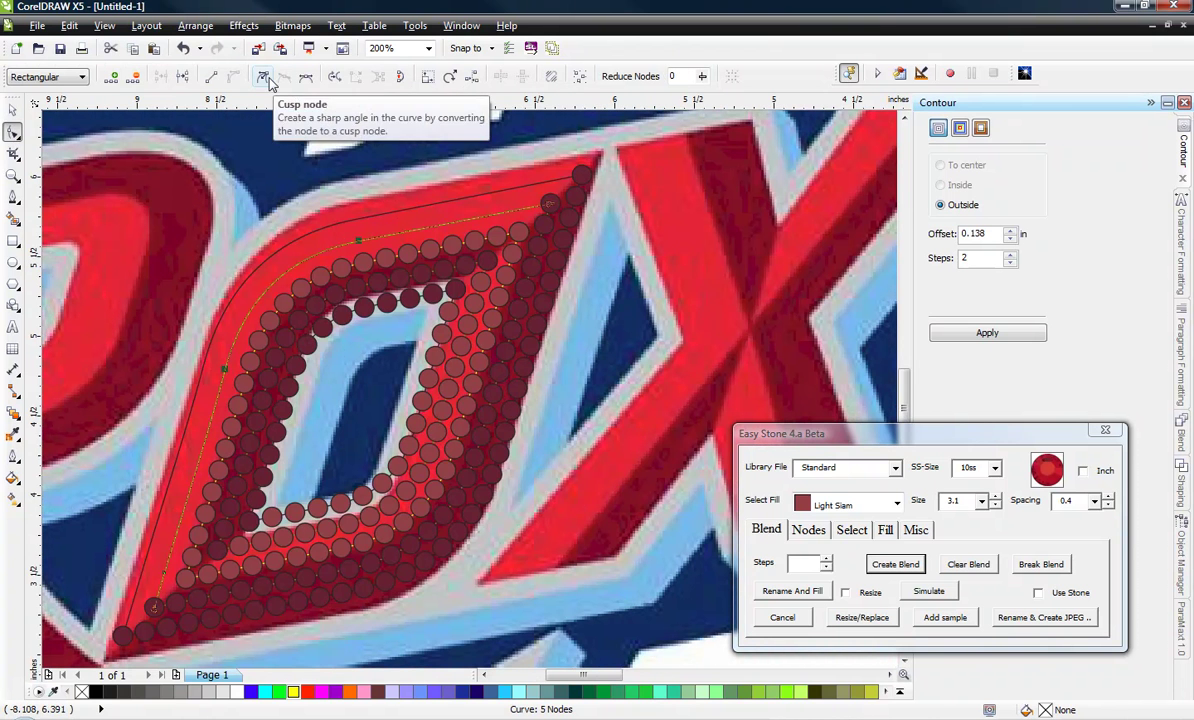
scroll(215, 512, "down", 2)
scroll(207, 522, "up", 2)
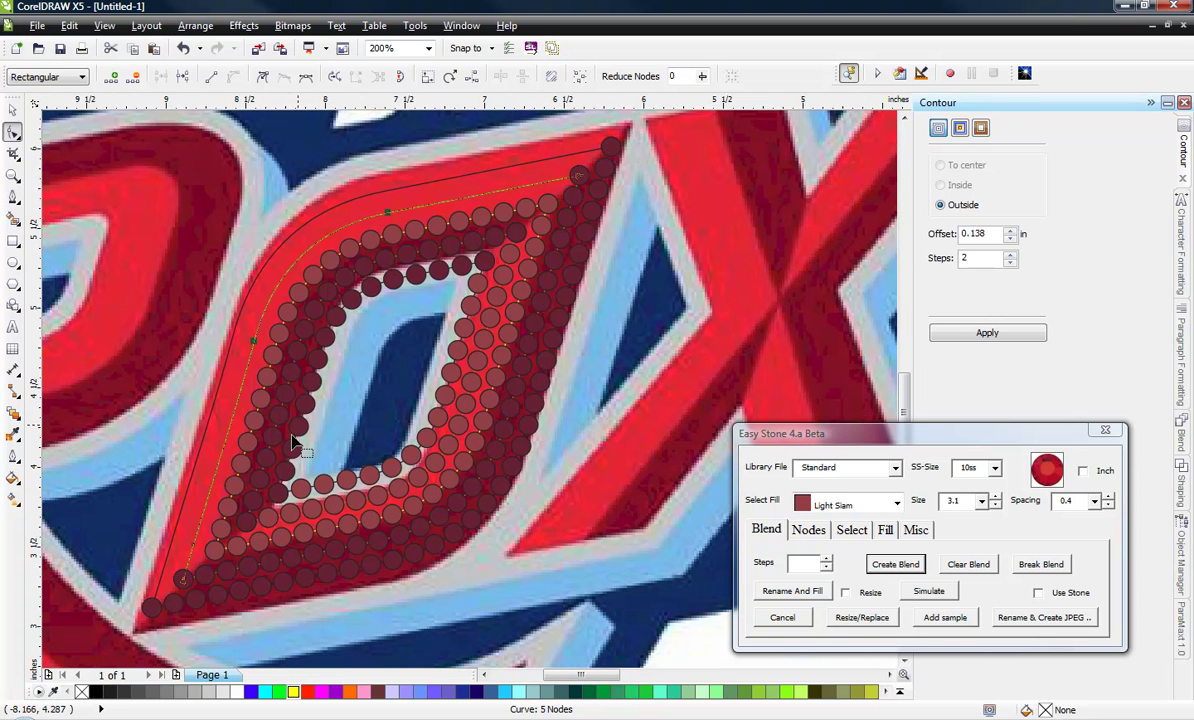
left_click(13, 109)
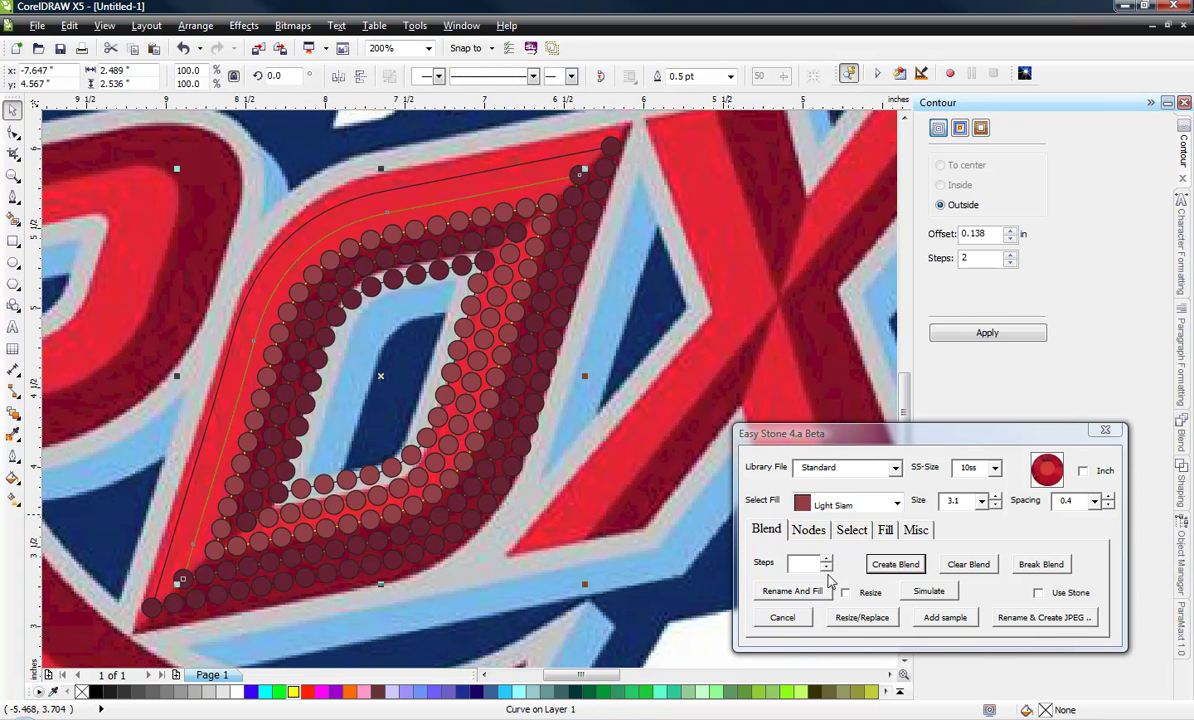
left_click(893, 565)
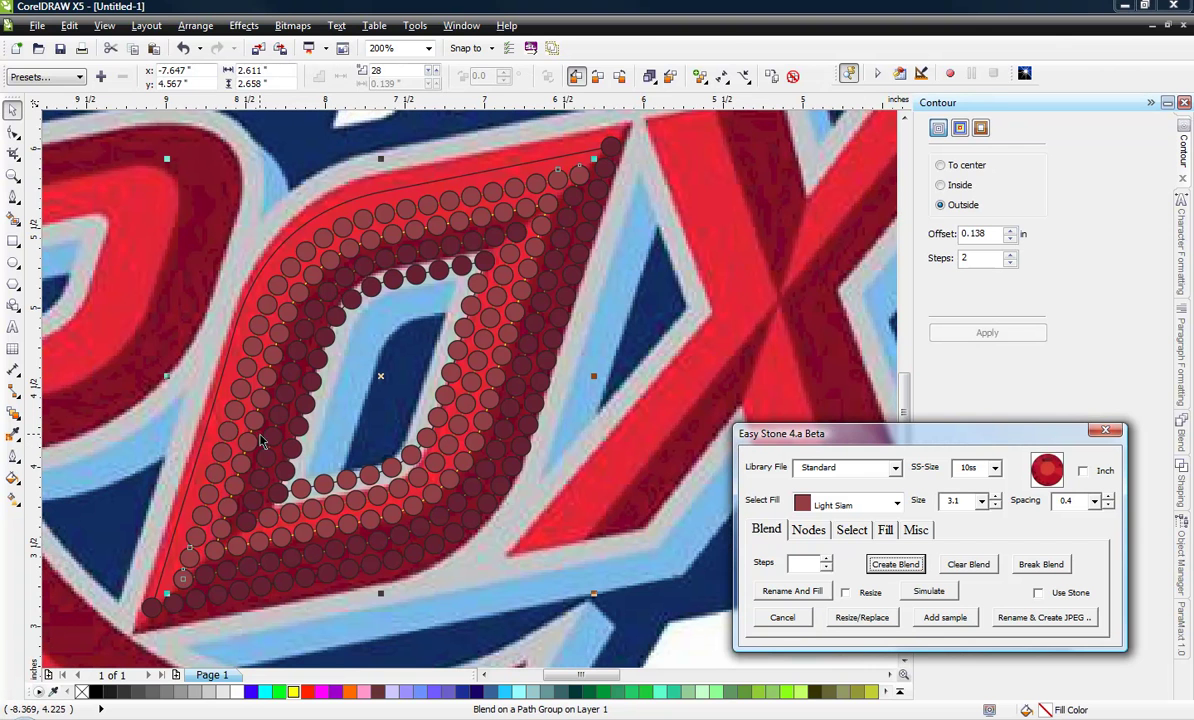
Step: Fill the upper-left outer contour path with a new Light Siam stone blend
left_click(200, 447)
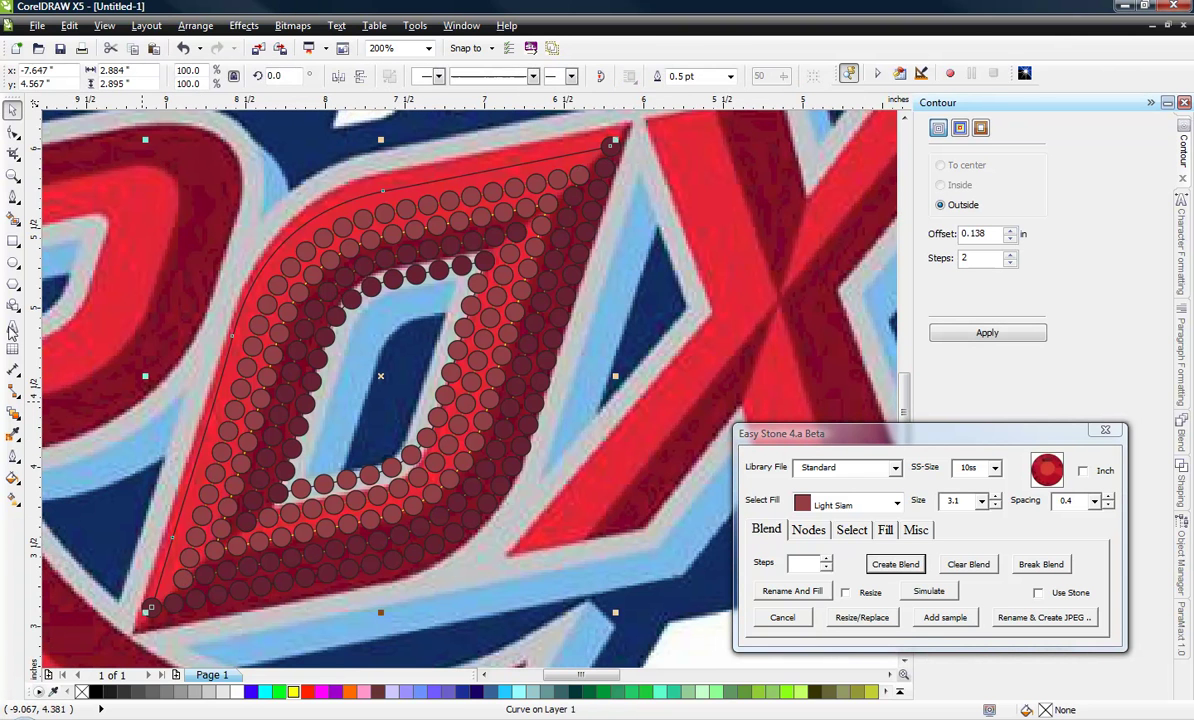
left_click(13, 131)
left_click_drag(113, 140, 472, 550)
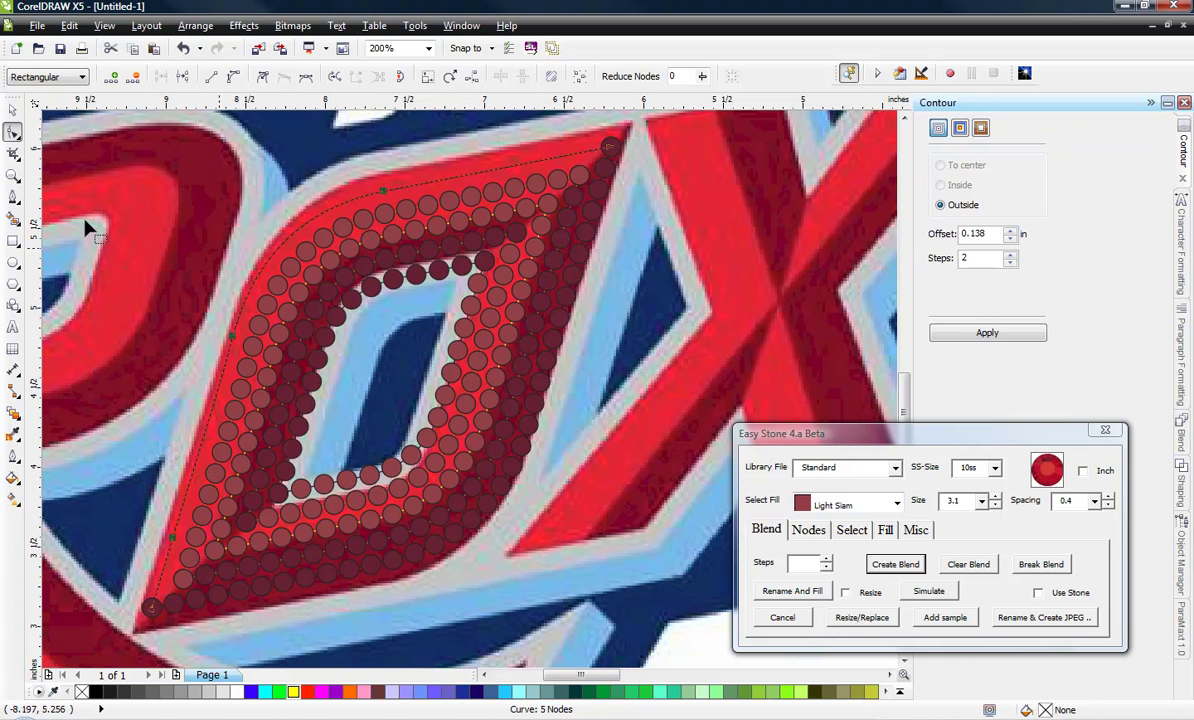
left_click(13, 109)
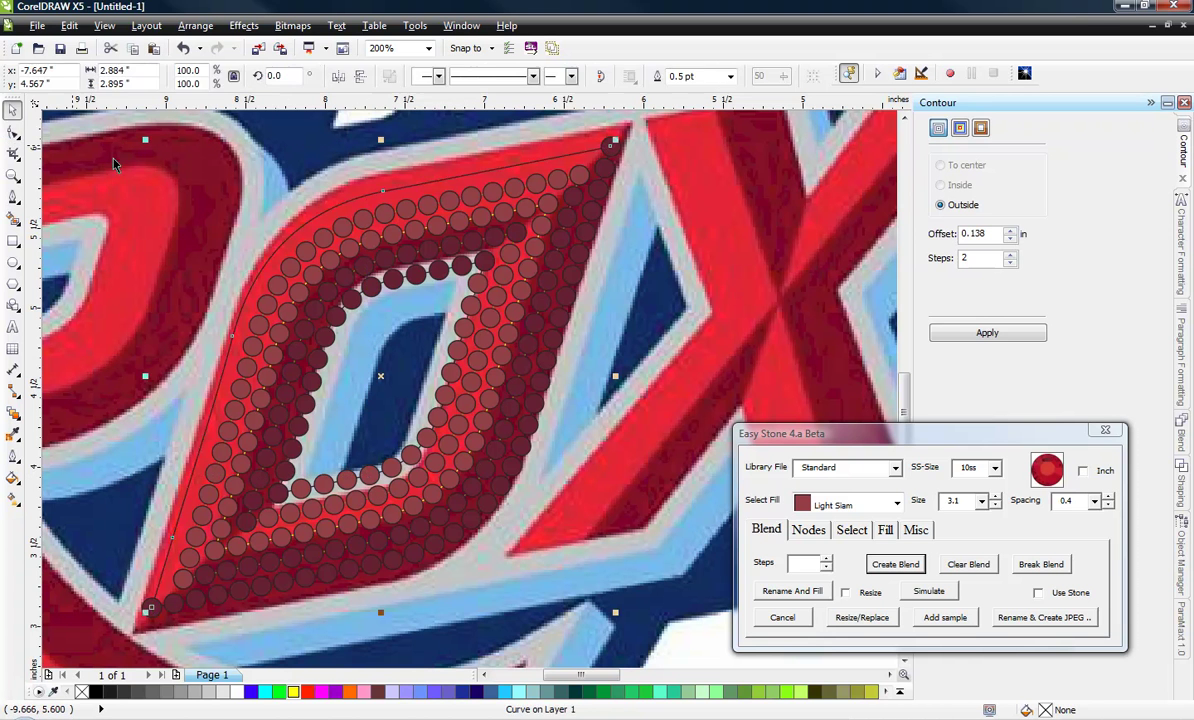
left_click(897, 566)
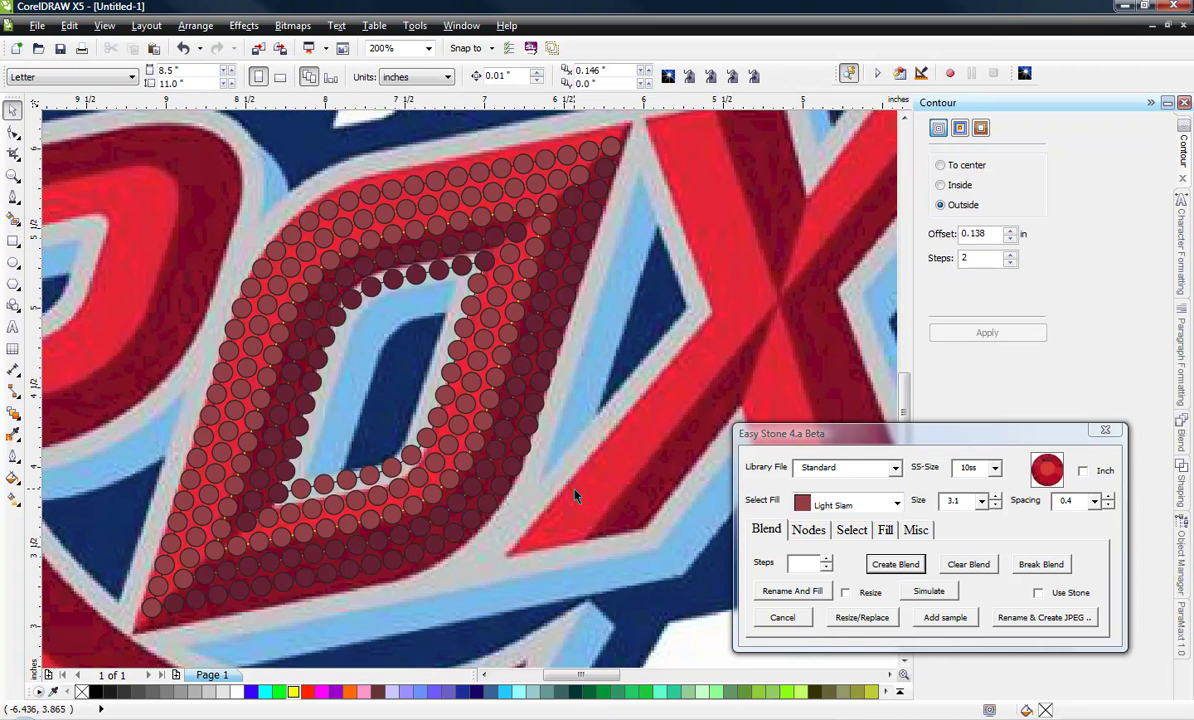
Step: Move the O's stone pattern into the empty area left of the logo
scroll(575, 495, "down", 2)
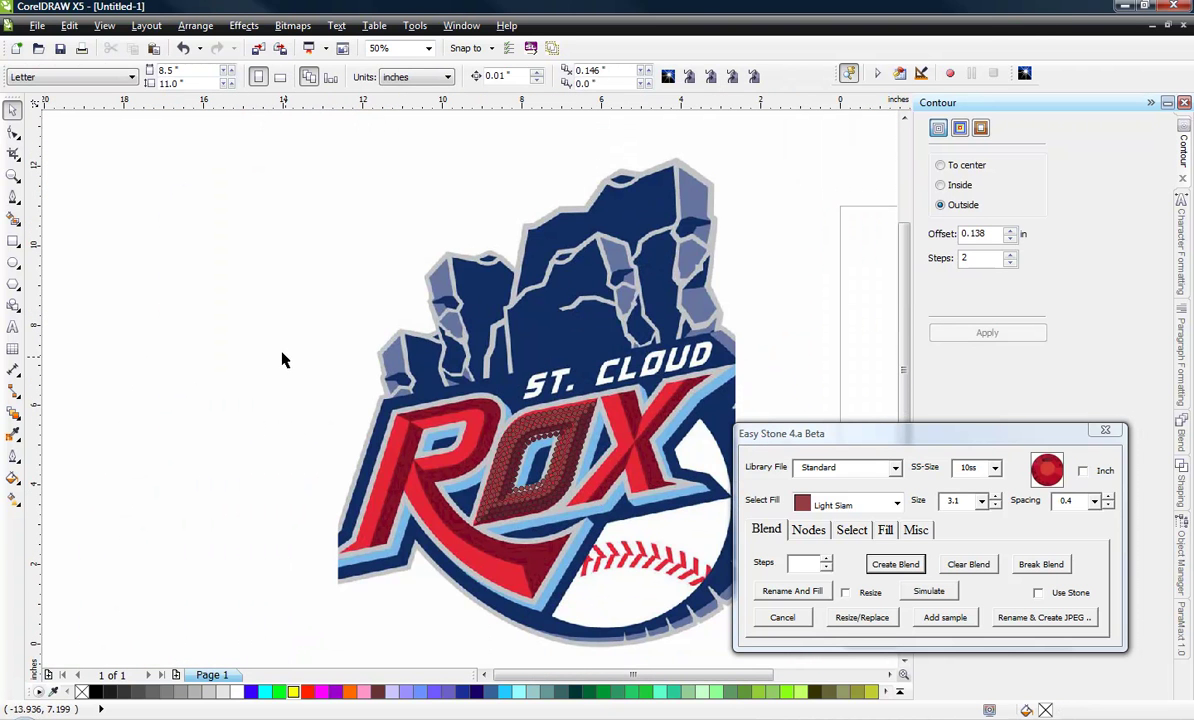
left_click_drag(263, 353, 606, 525)
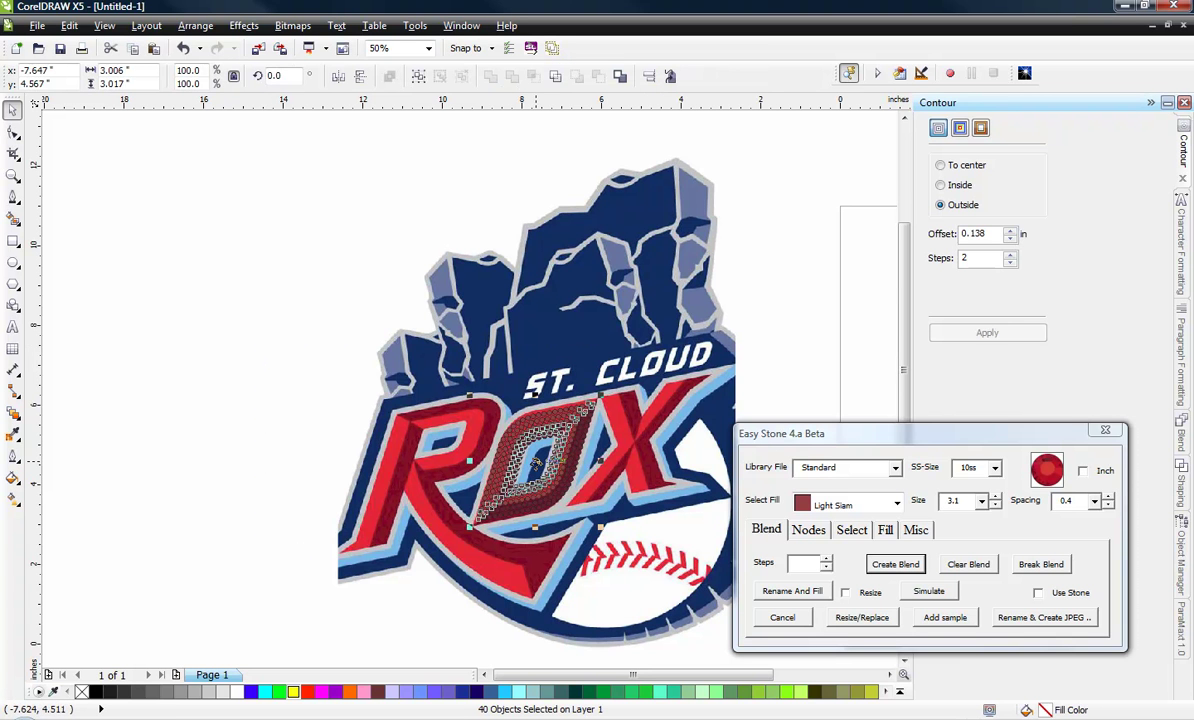
left_click_drag(523, 465, 170, 358)
left_click(200, 466)
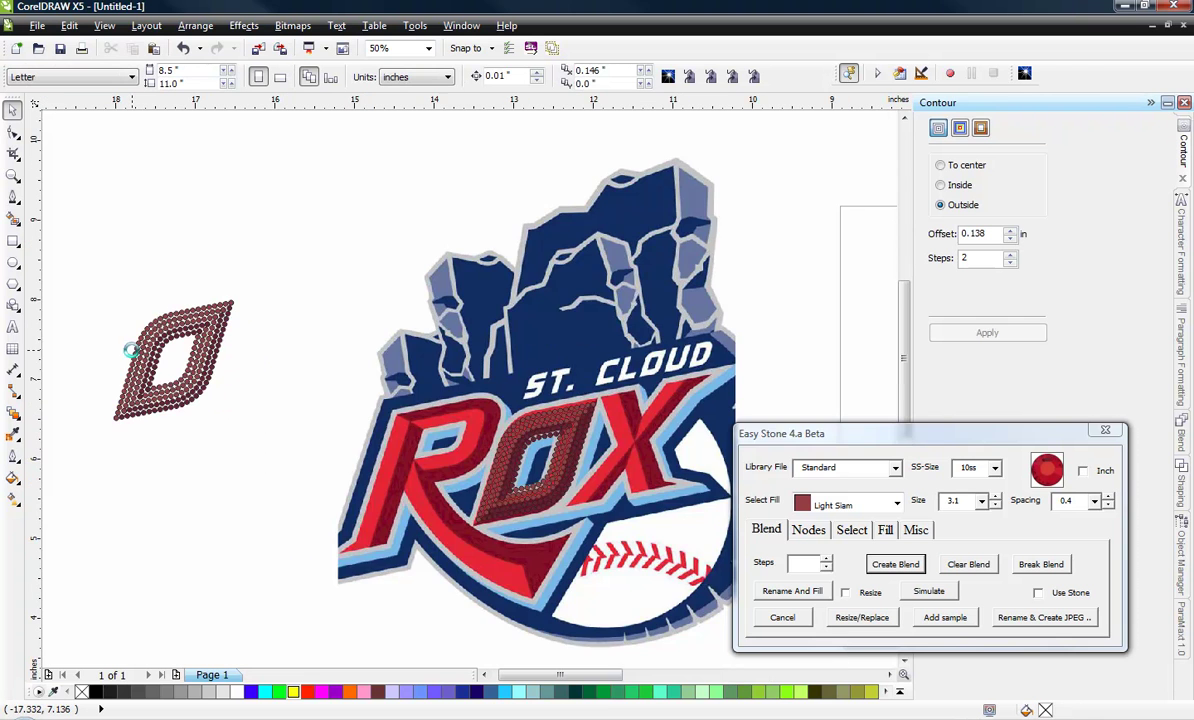
Step: Draw a black-filled square around the stones and send it to the back
scroll(128, 356, "up", 1)
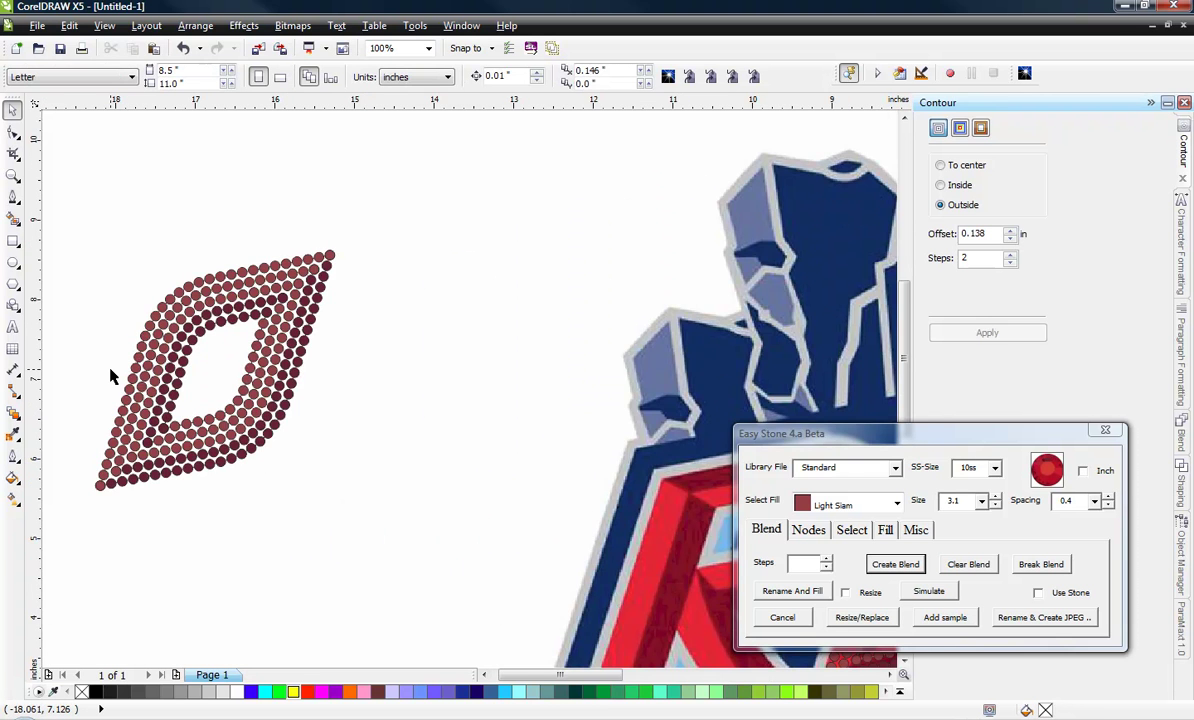
scroll(111, 376, "up", 1)
scroll(352, 385, "down", 1)
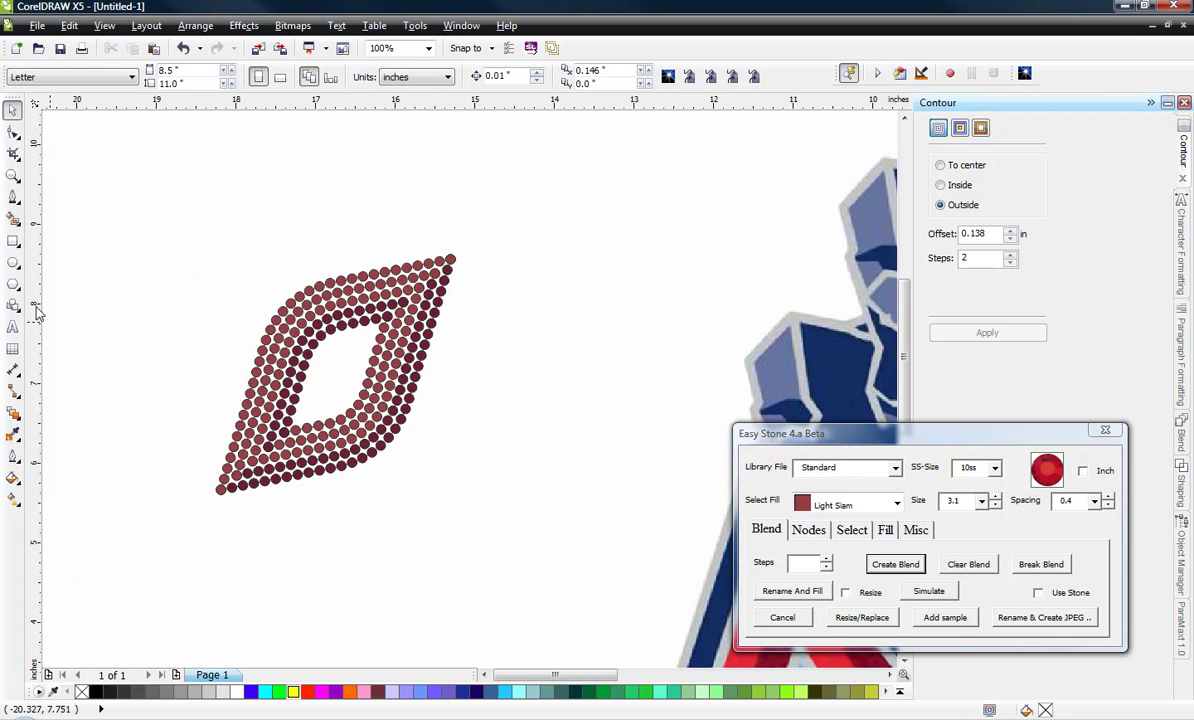
left_click(13, 240)
left_click_drag(155, 211, 513, 555)
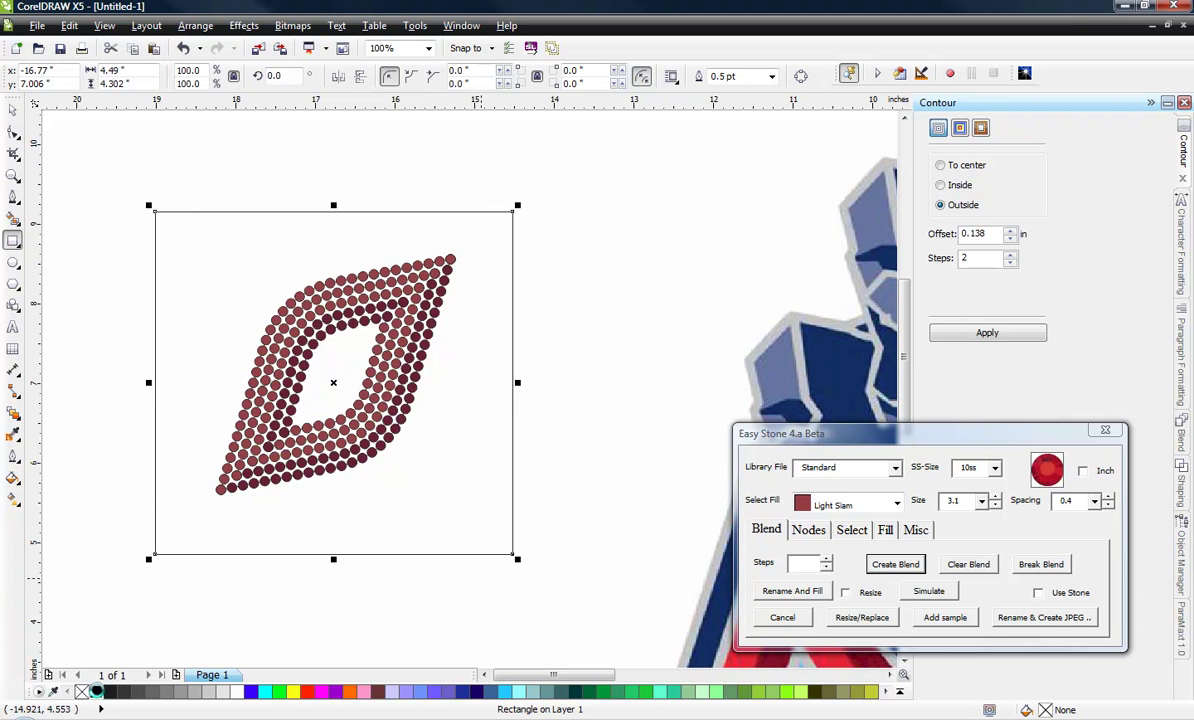
left_click(96, 691)
key("shift+Page_Down")
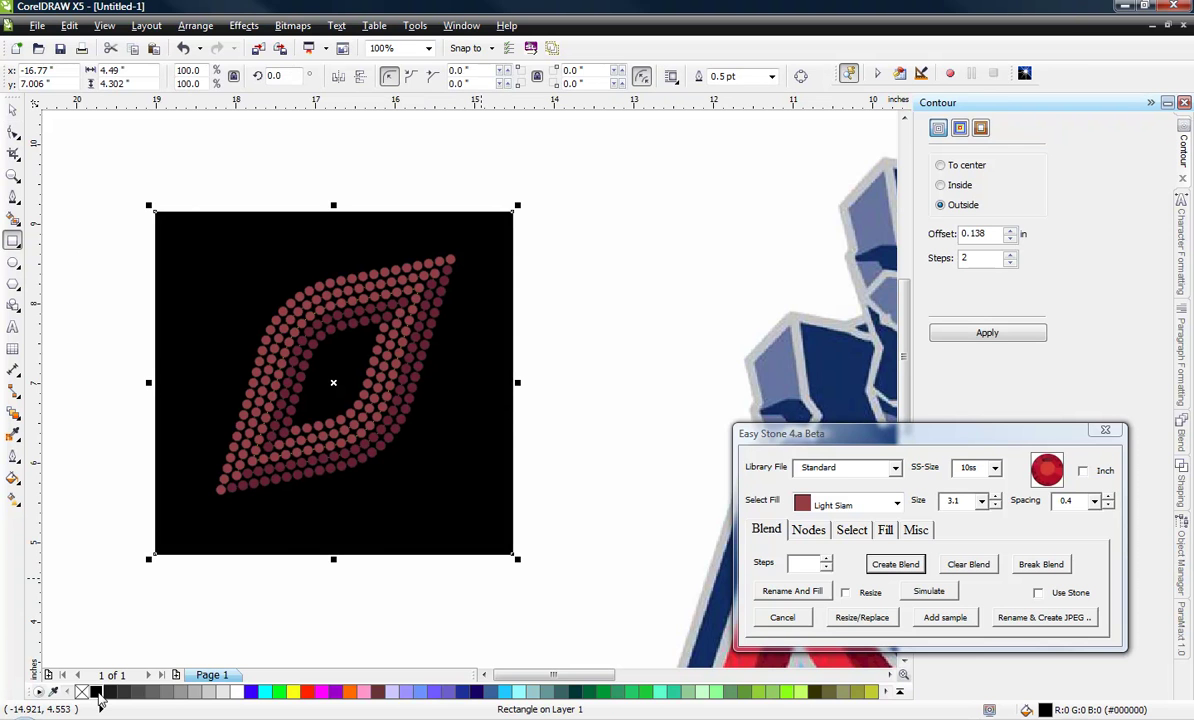
left_click(104, 25)
Step: Switch to Simple Wireframe and break all 40 blended objects into individual stones
left_click(120, 43)
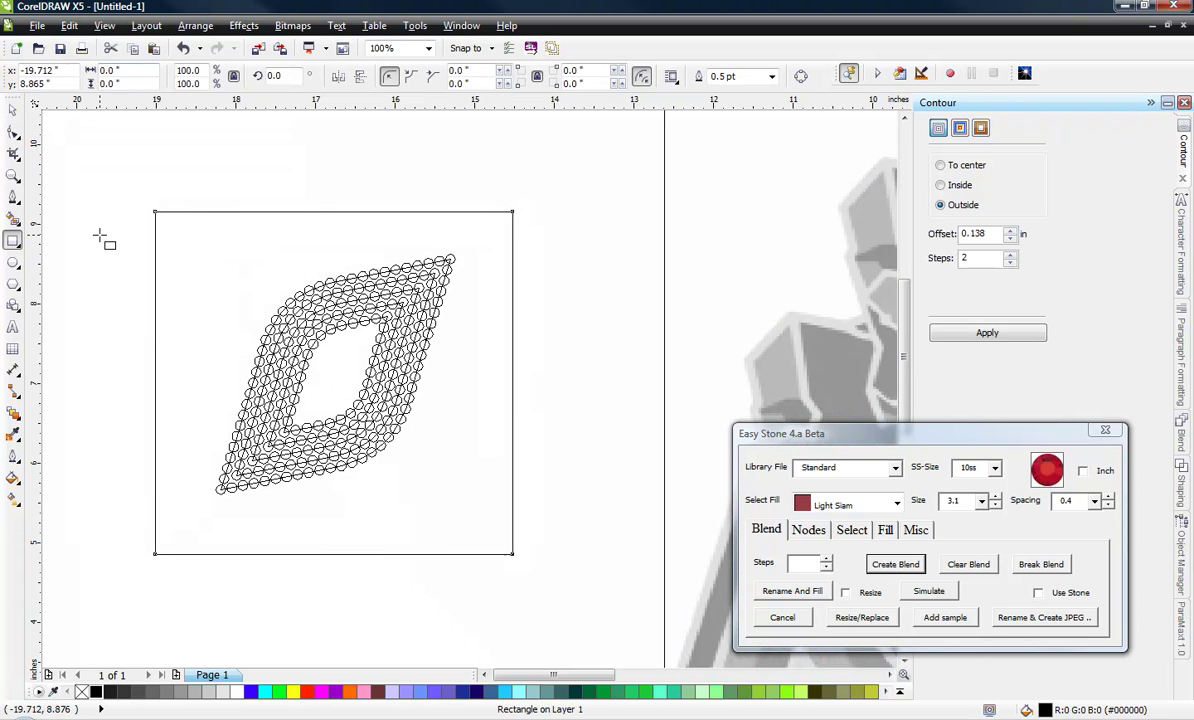
key("Escape")
left_click(10, 110)
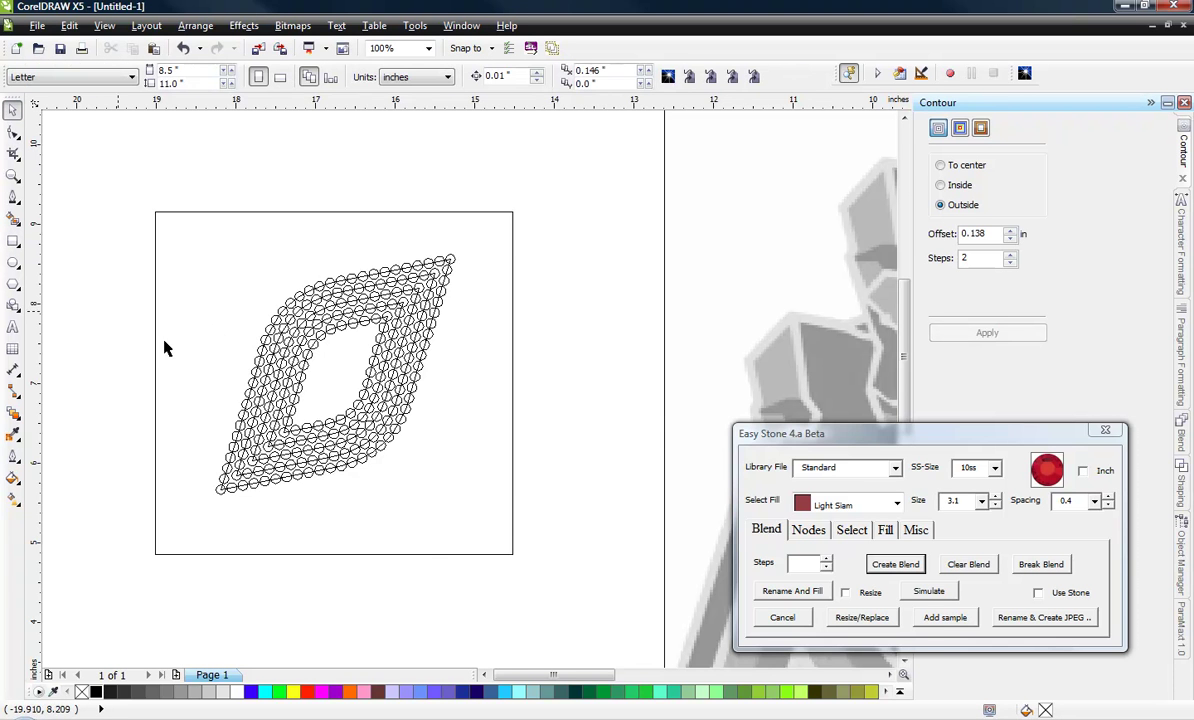
scroll(234, 405, "up", 5)
scroll(448, 410, "down", 5)
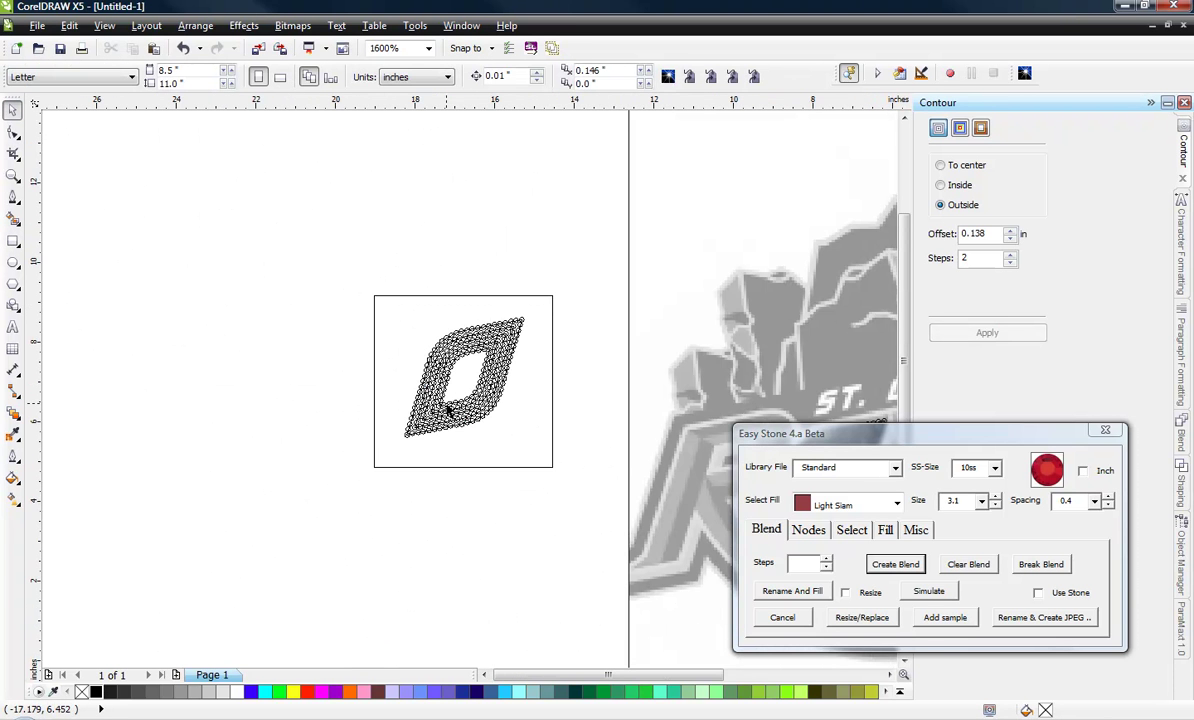
scroll(470, 400, "up", 1)
left_click_drag(198, 195, 280, 250)
left_click_drag(406, 333, 626, 501)
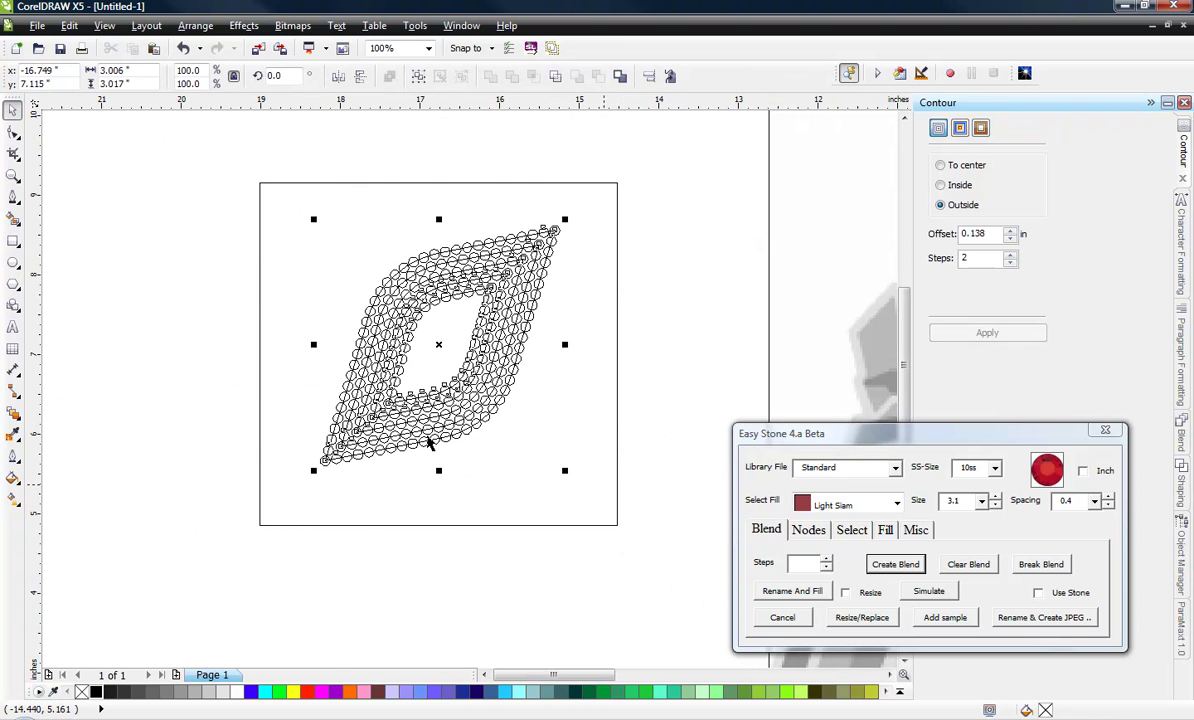
left_click(1030, 564)
Step: Test-move one stone to confirm it's separate, undo, and select a guide path
left_click(669, 381)
scroll(533, 349, "up", 3)
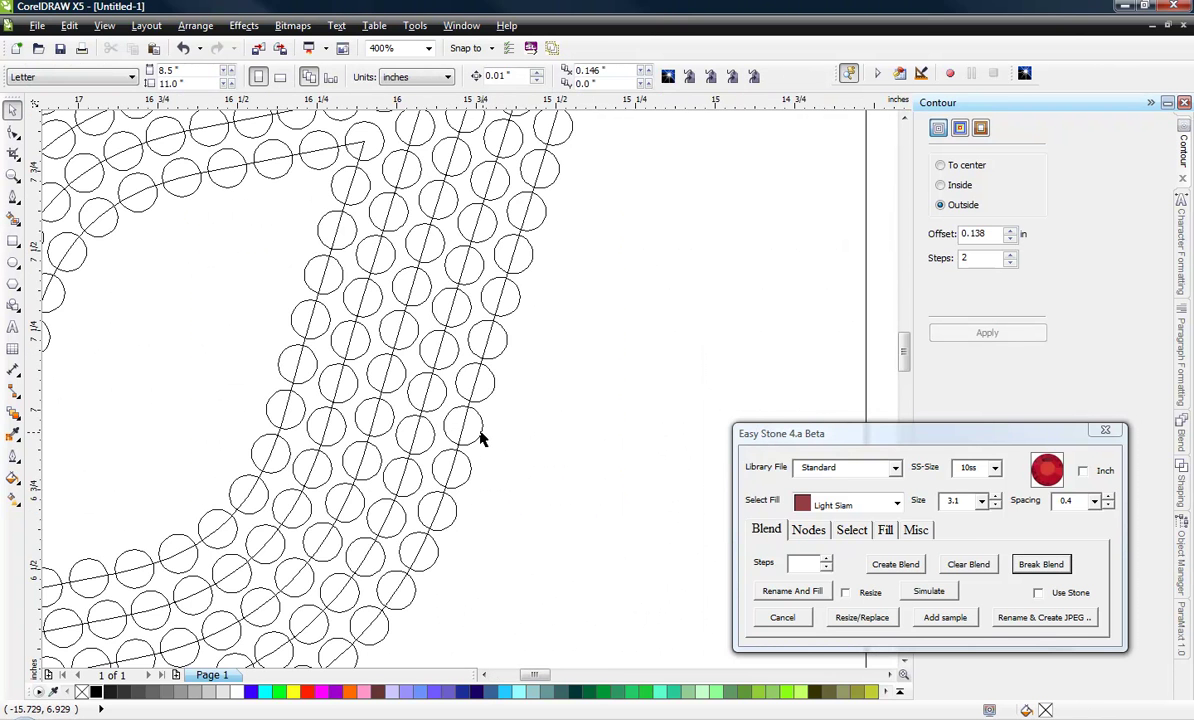
scroll(433, 410, "up", 1)
left_click_drag(464, 432, 555, 365)
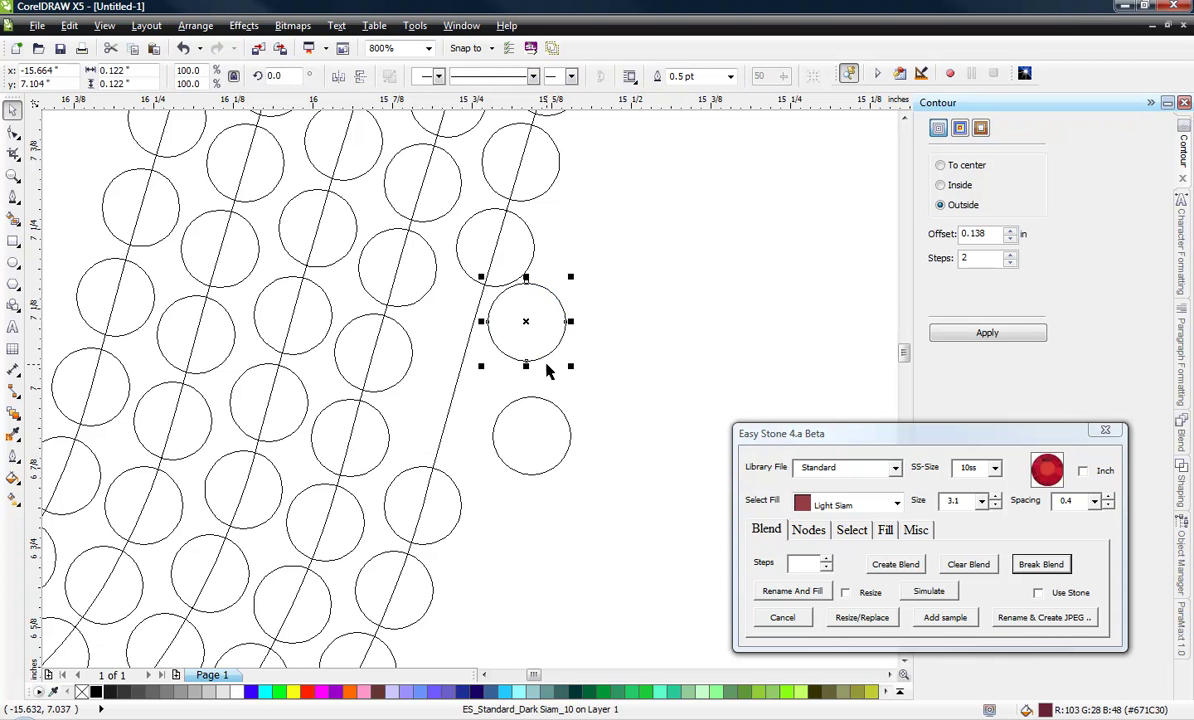
key("ctrl+z")
key("ctrl+z")
left_click(466, 368)
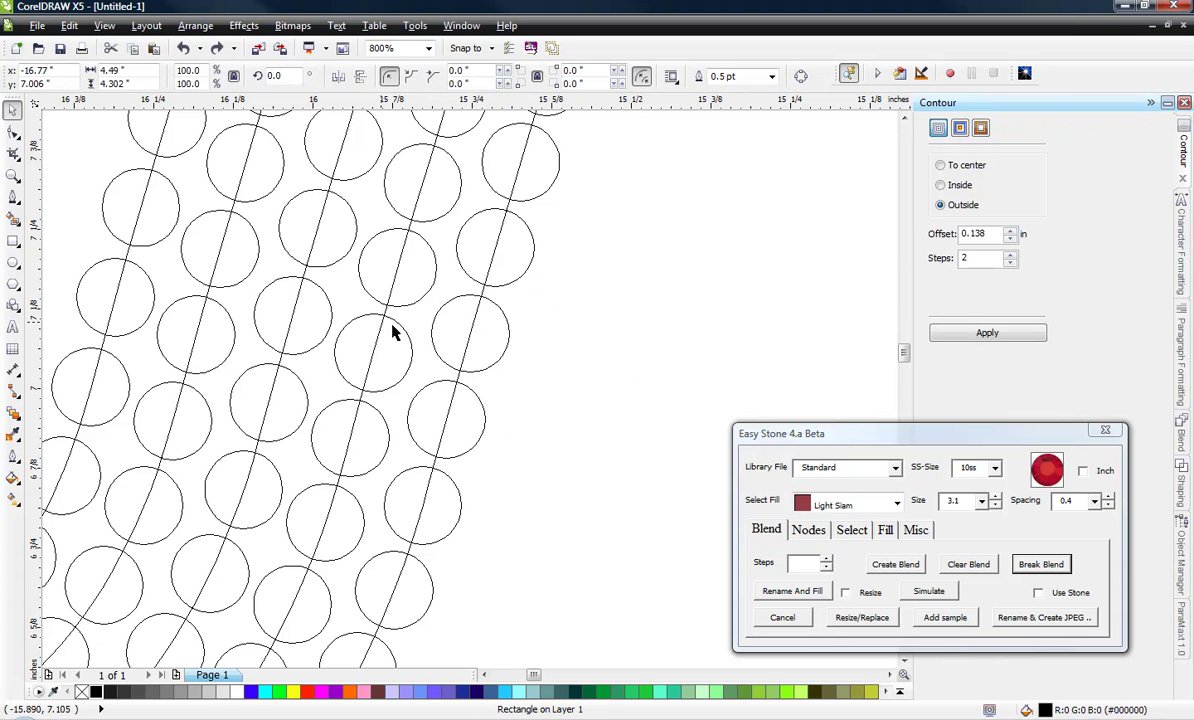
scroll(458, 378, "up", 1)
left_click(465, 389)
scroll(520, 402, "down", 2)
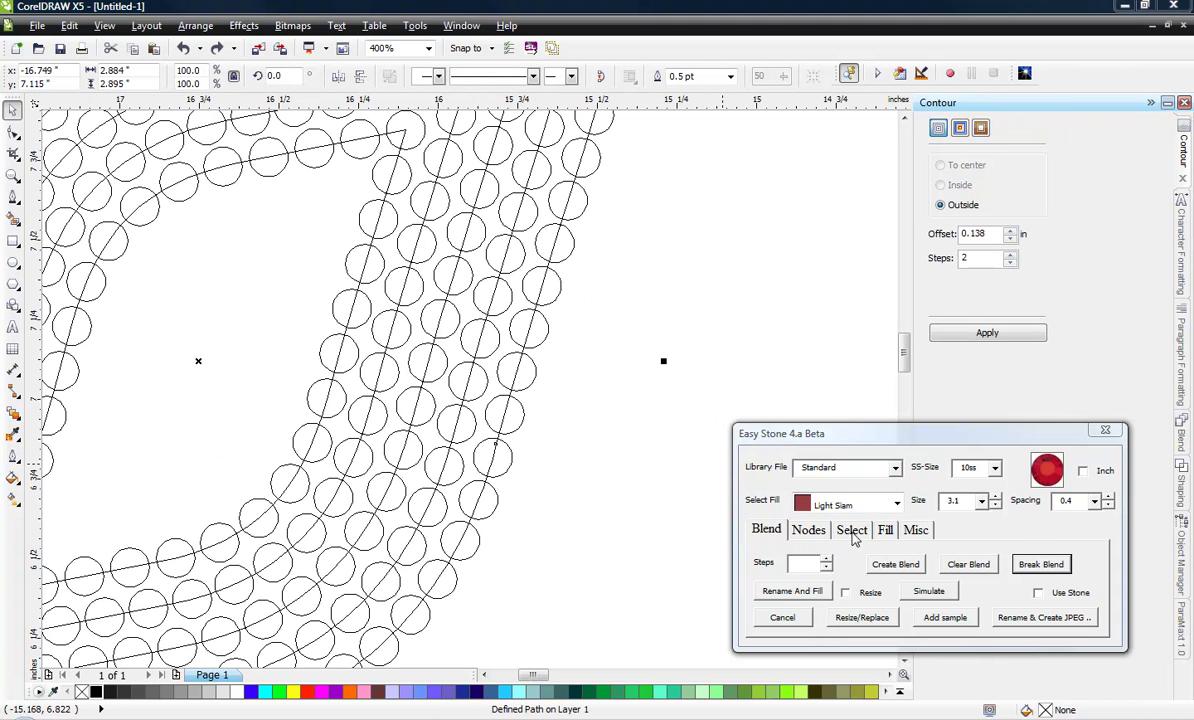
Step: Mark a guide path in Easy Stone's Select tab and select all matching paths by Name
left_click(846, 535)
left_click(806, 558)
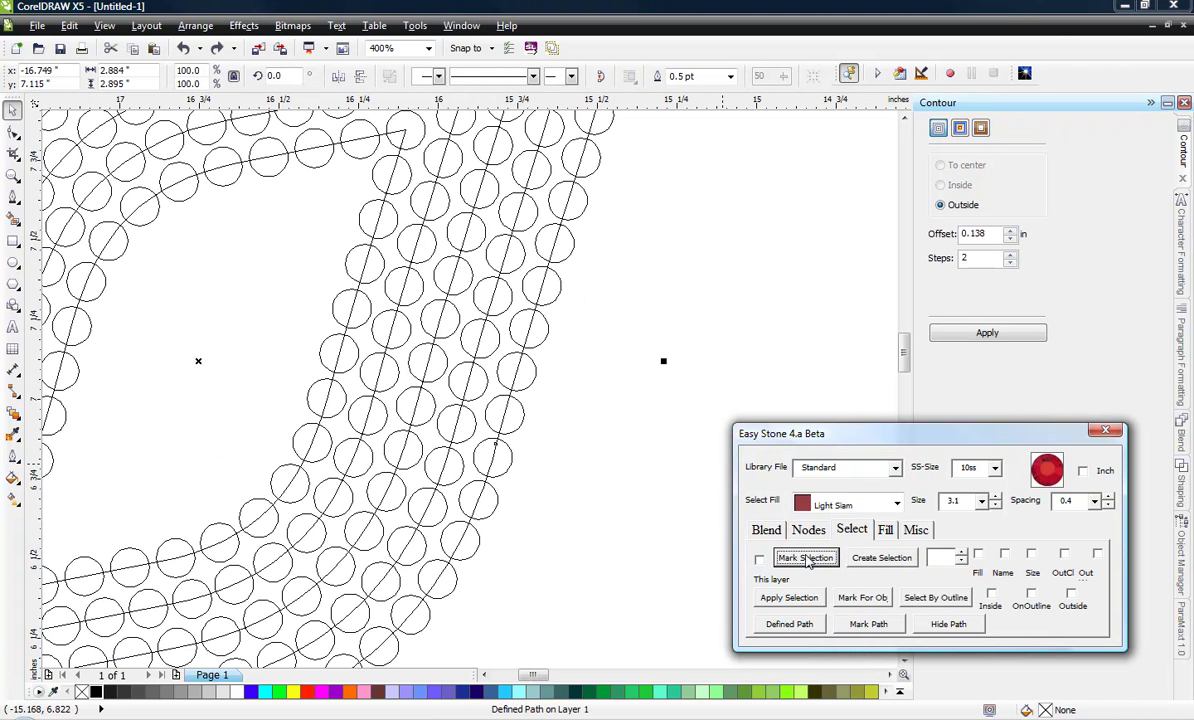
left_click(615, 418)
scroll(626, 413, "down", 2)
left_click_drag(235, 256, 712, 552)
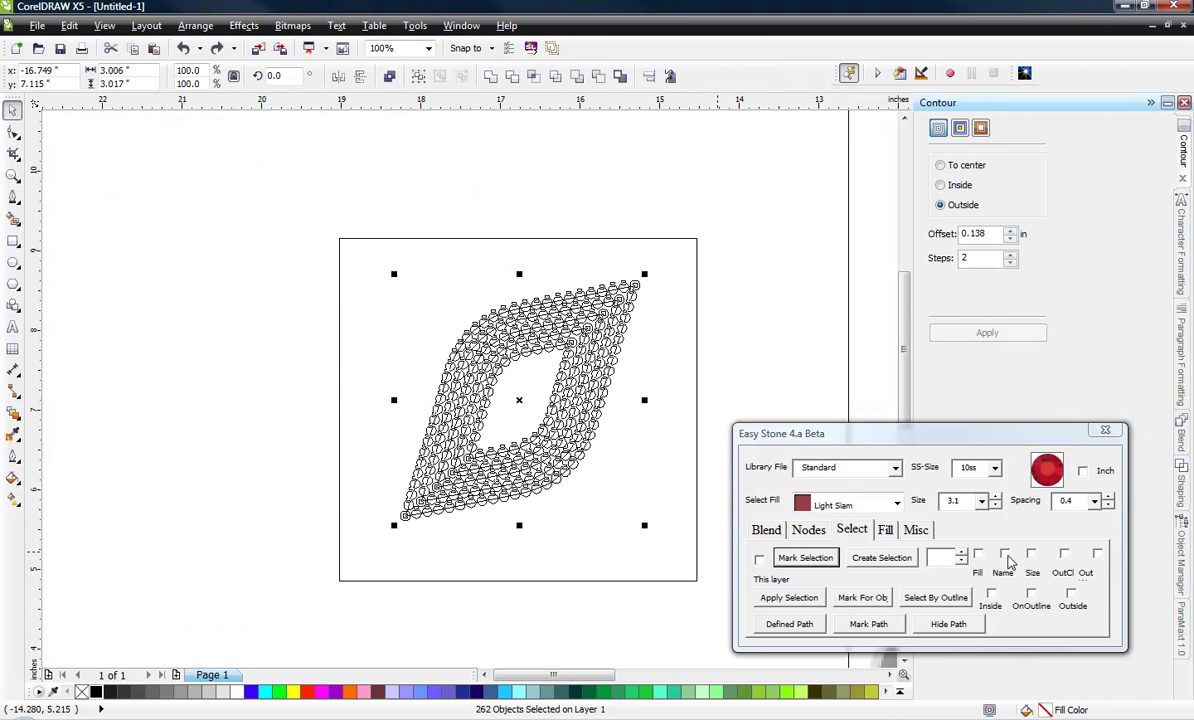
left_click(1003, 556)
left_click(881, 557)
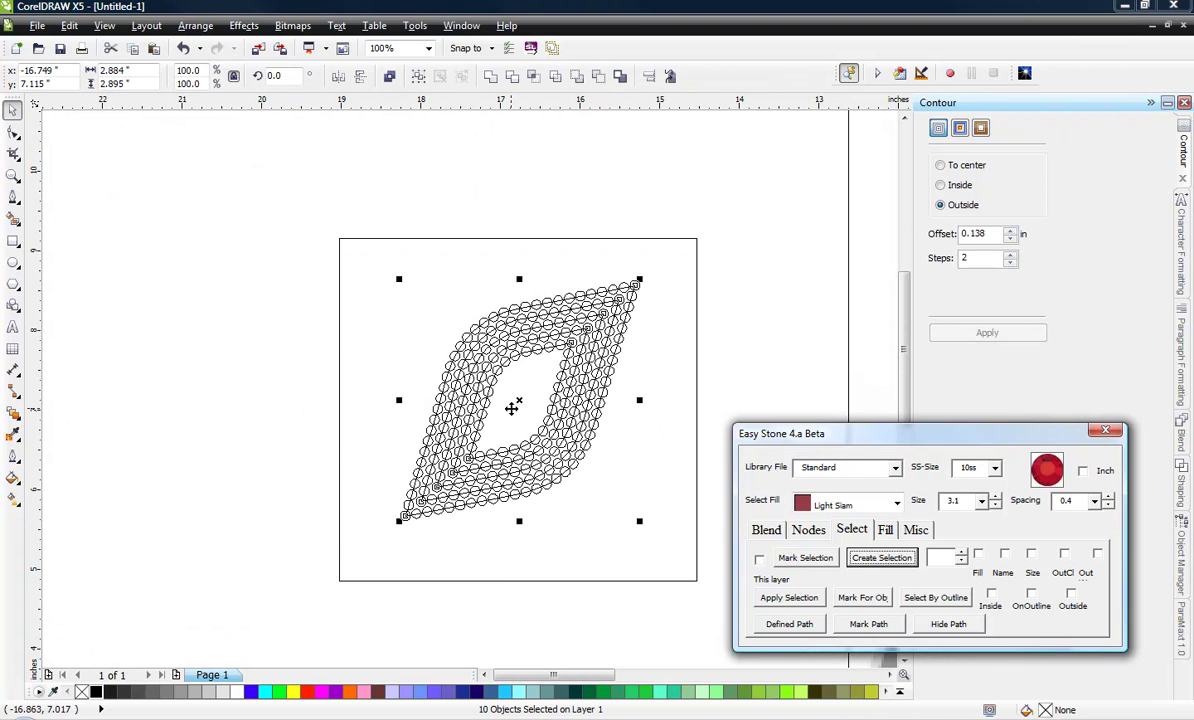
Step: Drag the 10 guide paths off the stones and delete them
left_click_drag(516, 402, 160, 415)
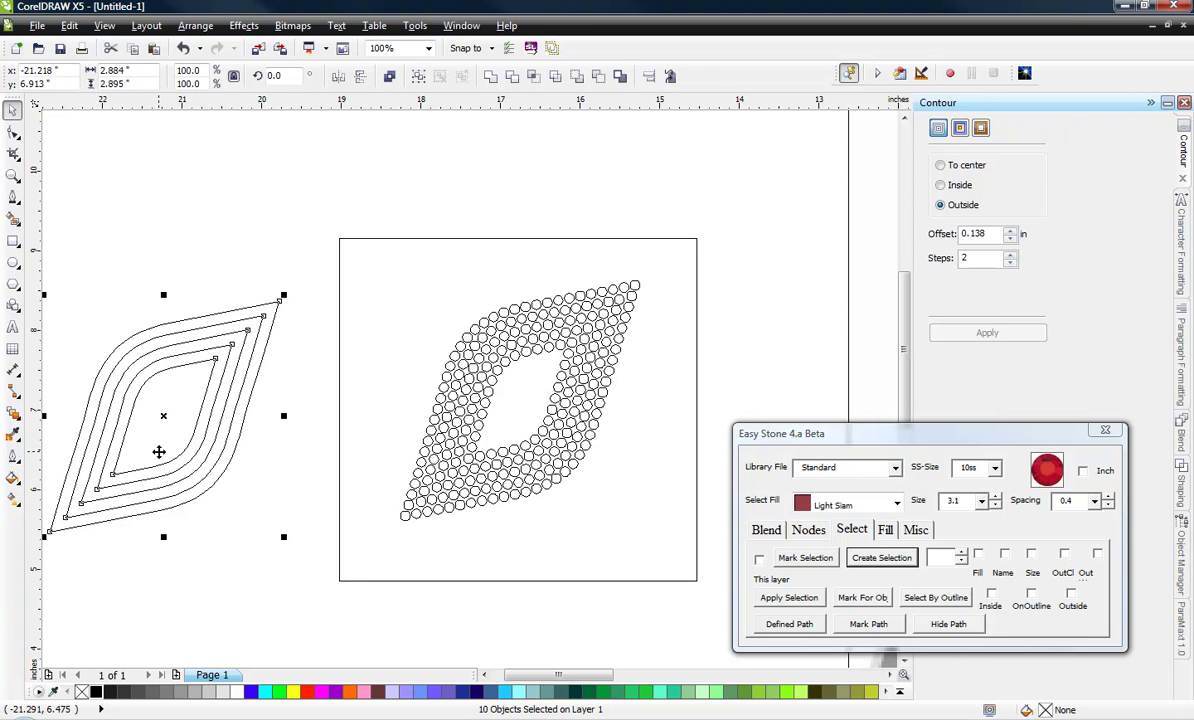
key("Delete")
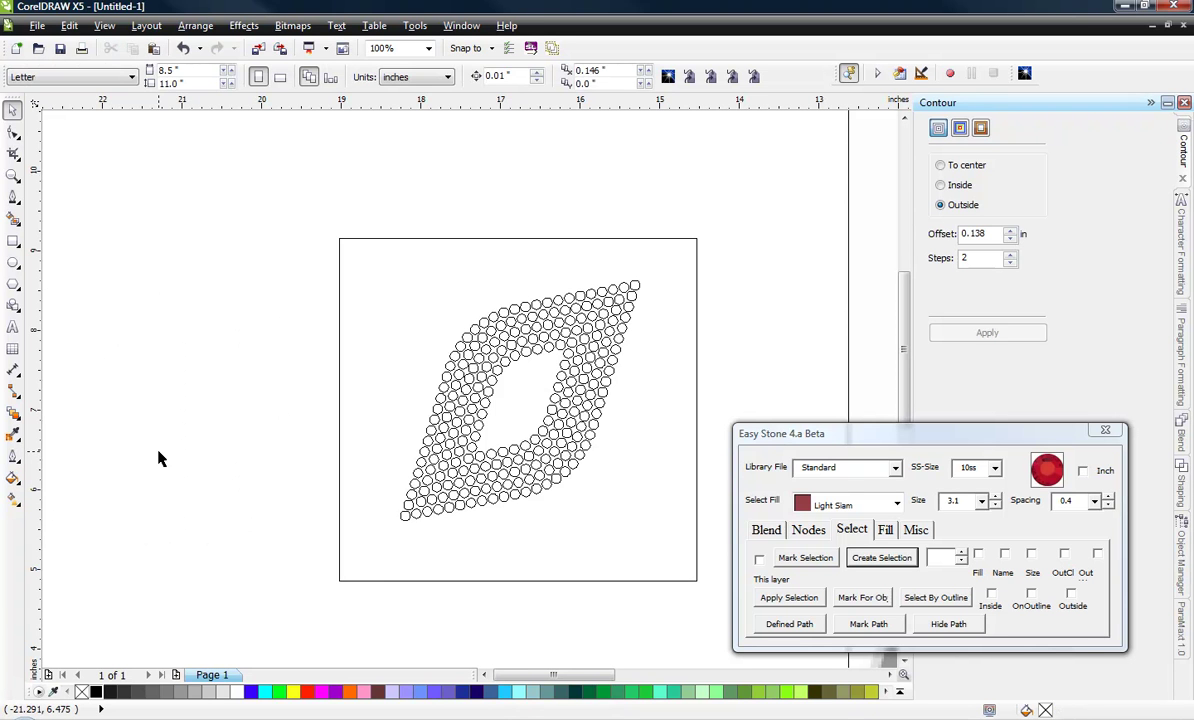
scroll(325, 435, "down", 1)
scroll(538, 442, "down", 1)
scroll(697, 492, "up", 1)
scroll(317, 360, "up", 1)
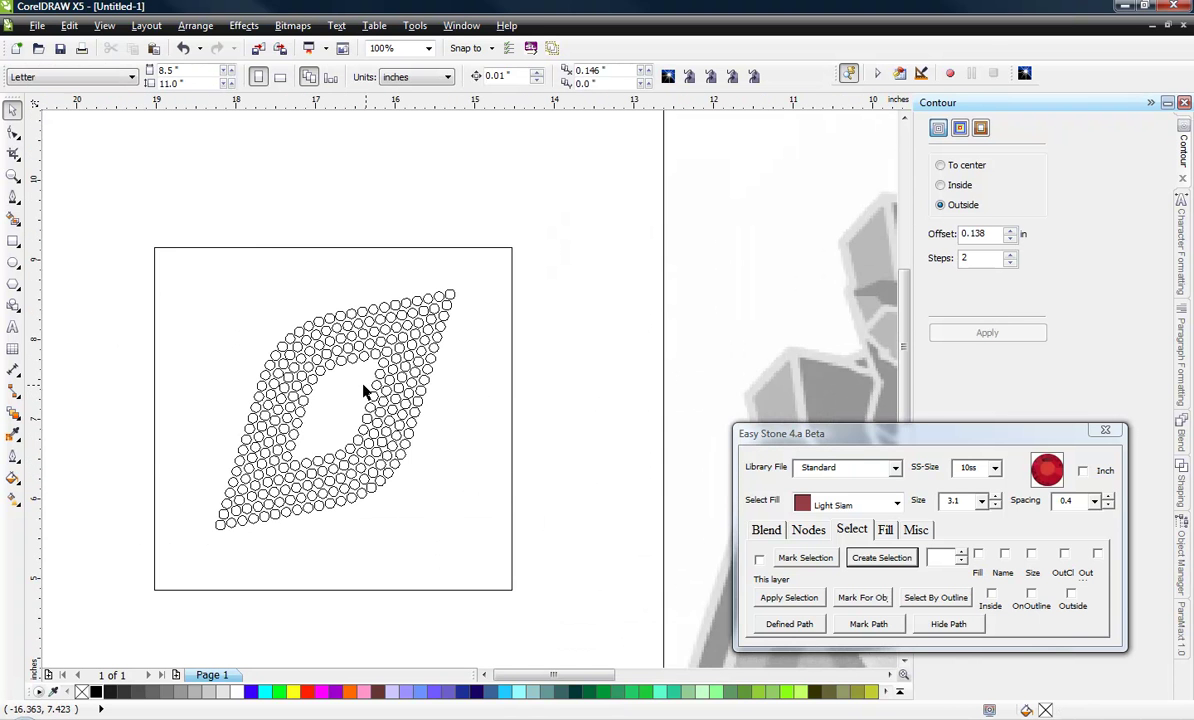
scroll(285, 410, "up", 1)
Step: Switch the view from Simple Wireframe back to Normal display
left_click(104, 25)
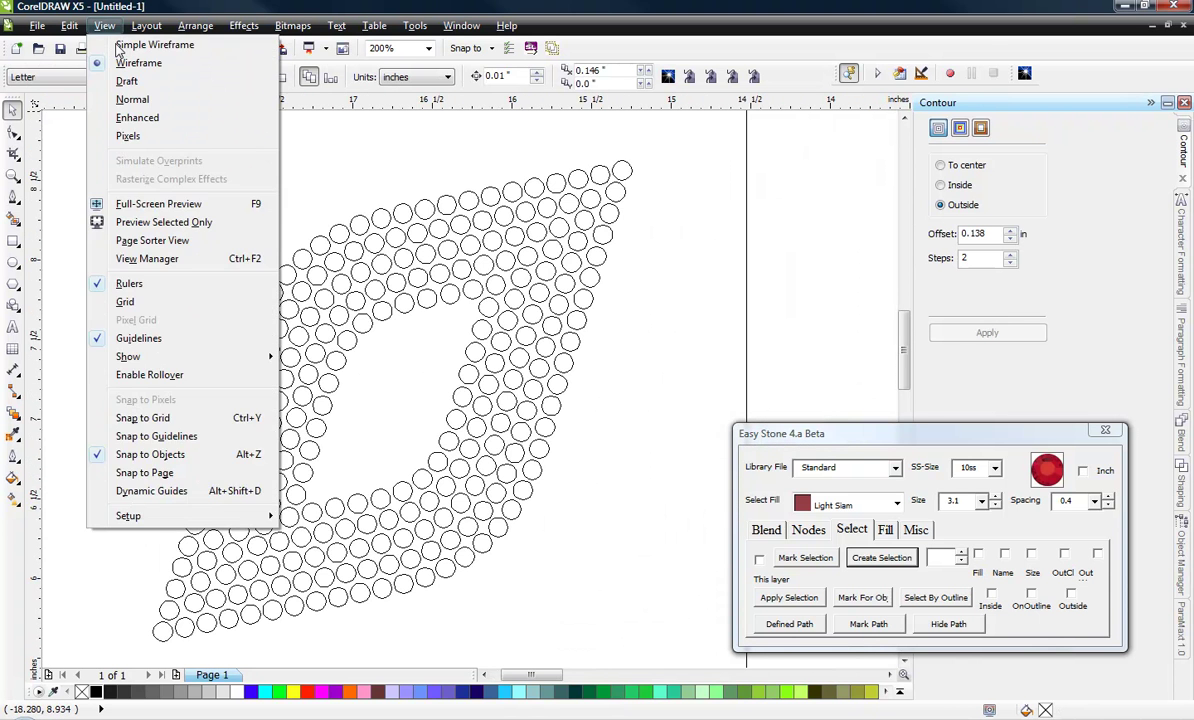
left_click(133, 99)
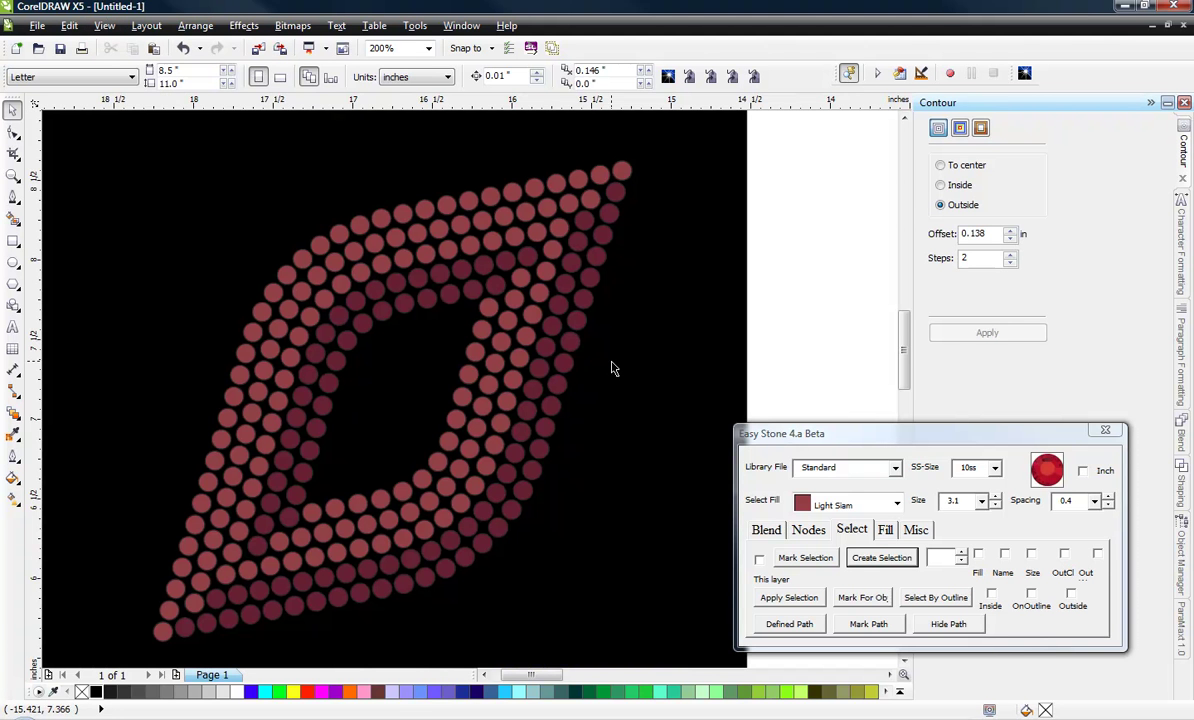